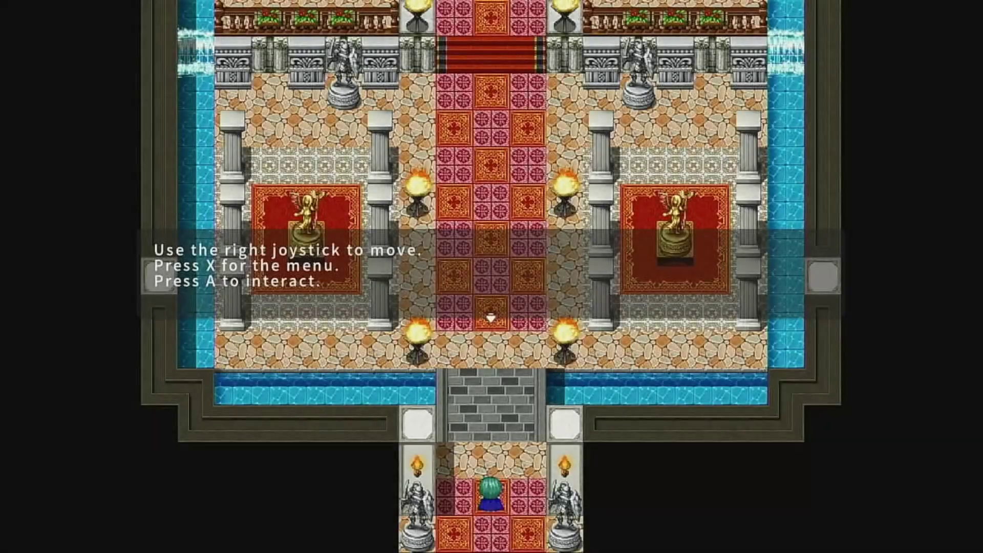
# Step: Playtest the castle map by walking the character from the entrance up the carpet and stairs toward the king's throne
pyautogui.press('Up')
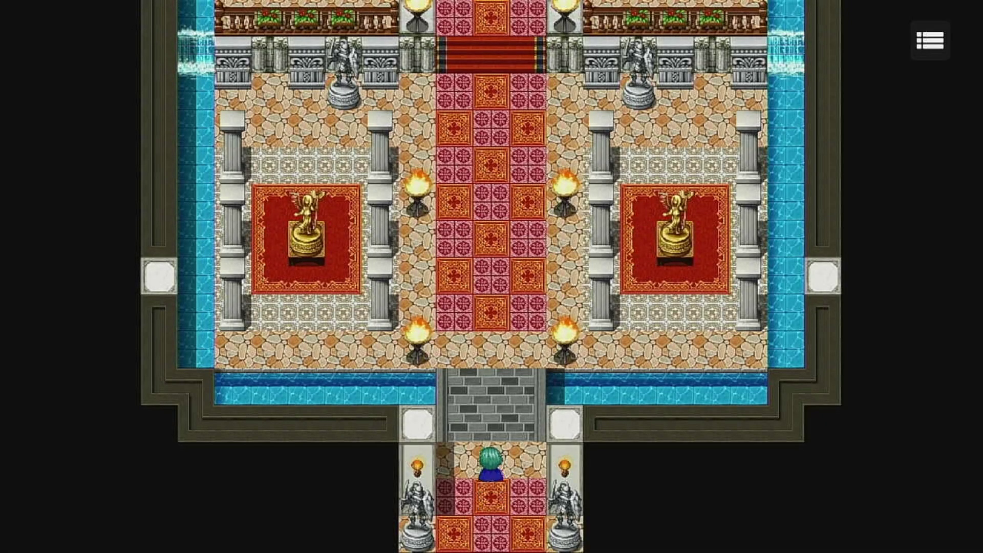
pyautogui.press('Down')
pyautogui.press('Right')
pyautogui.press('Up')
pyautogui.press('Left')
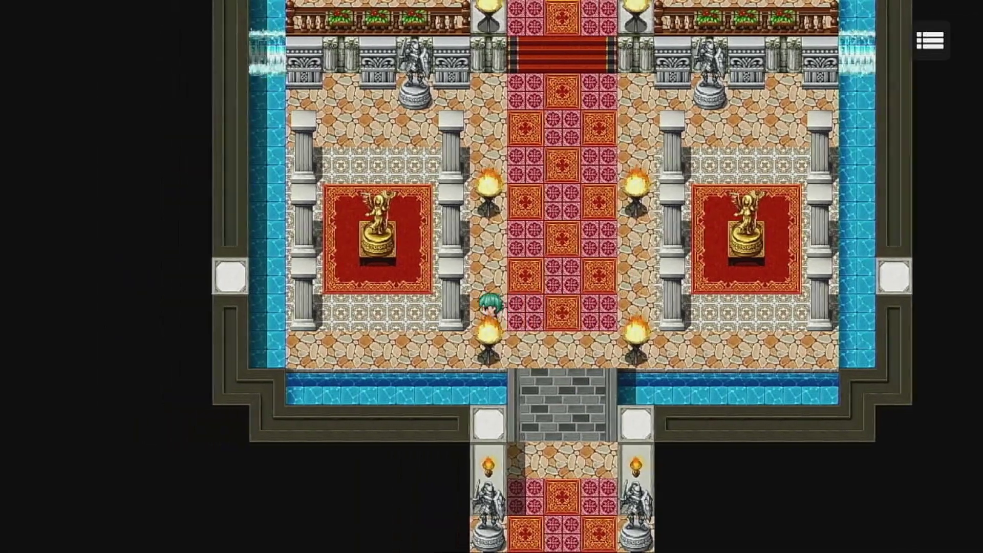
pyautogui.press('Right')
pyautogui.press('Up')
pyautogui.press('Left')
pyautogui.press('Up')
pyautogui.press('Up')
pyautogui.press('Up')
pyautogui.press('Up')
pyautogui.press('Up')
pyautogui.press('Up')
pyautogui.press('Up')
pyautogui.press('Up')
pyautogui.press('Up')
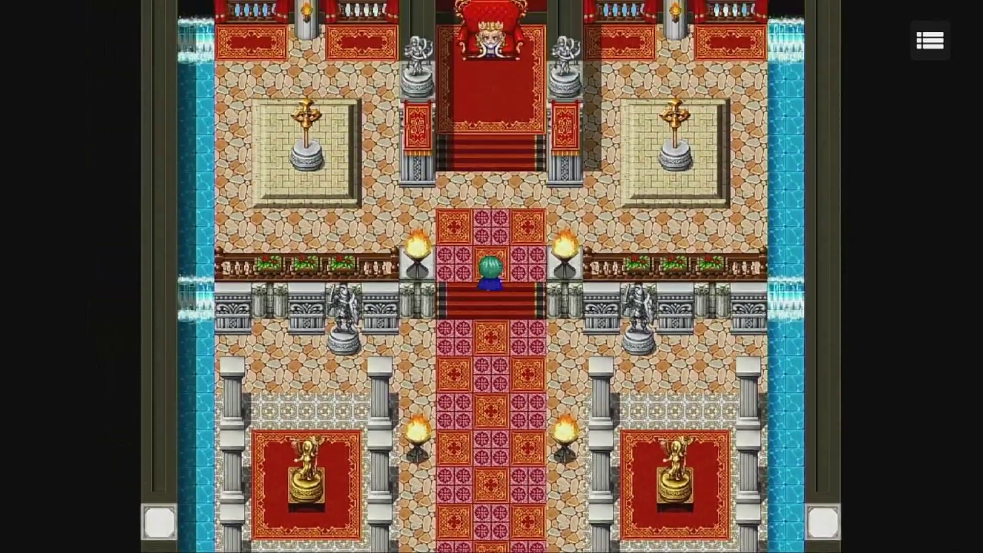
pyautogui.press('Down')
pyautogui.press('Down')
pyautogui.press('Down')
pyautogui.press('Down')
pyautogui.press('Down')
pyautogui.press('Down')
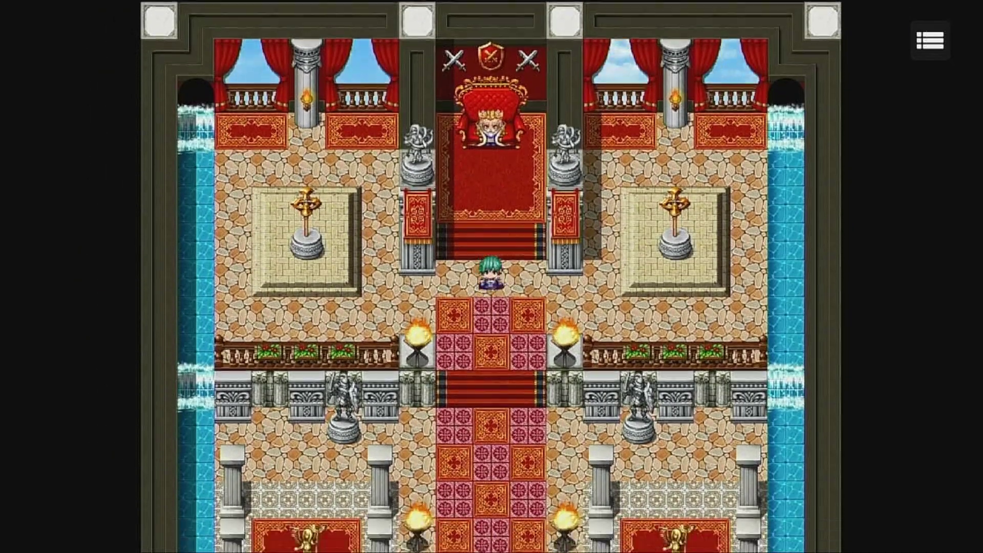
pyautogui.press('Up')
pyautogui.press('Up')
pyautogui.press('Up')
pyautogui.press('Up')
pyautogui.press('Up')
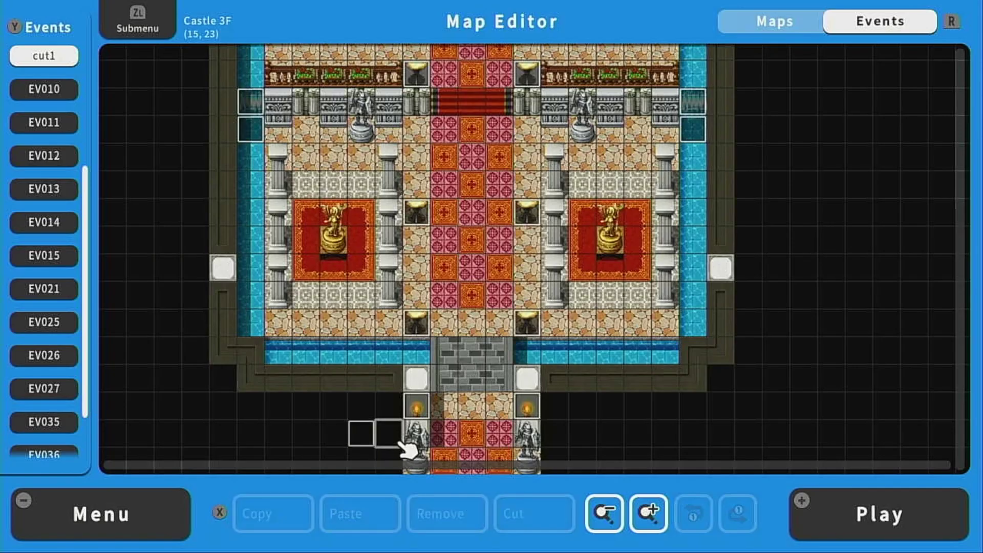
# Step: Examine the Castle 3F map and its events from the entrance up to the king's throne
pyautogui.press('Up')
pyautogui.press('Up')
pyautogui.press('Up')
pyautogui.press('Up')
pyautogui.press('Up')
pyautogui.press('Up')
pyautogui.press('Up')
pyautogui.press('Up')
pyautogui.press('Up')
pyautogui.press('Up')
pyautogui.press('Up')
pyautogui.press('Up')
pyautogui.press('Up')
pyautogui.press('Up')
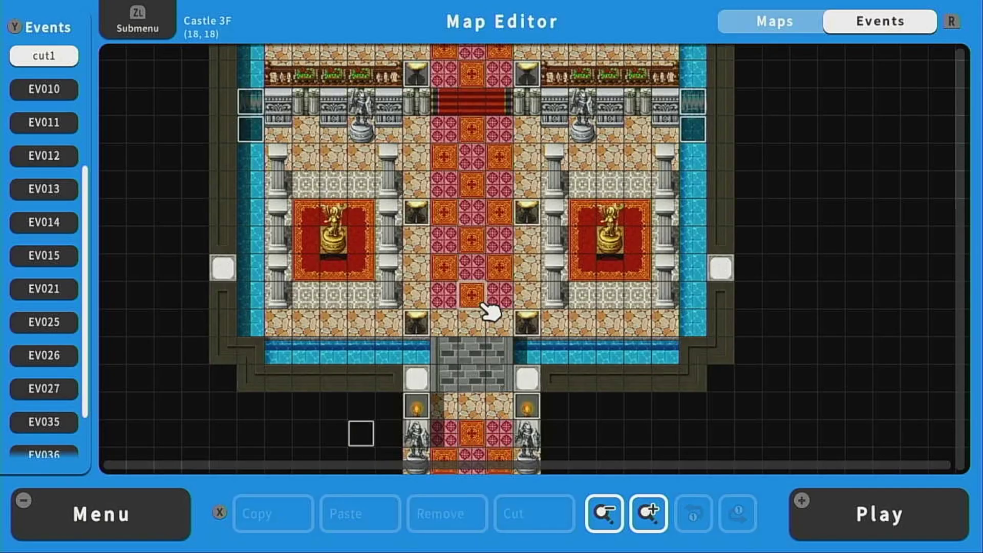
pyautogui.press('Up')
pyautogui.press('Up')
pyautogui.press('Up')
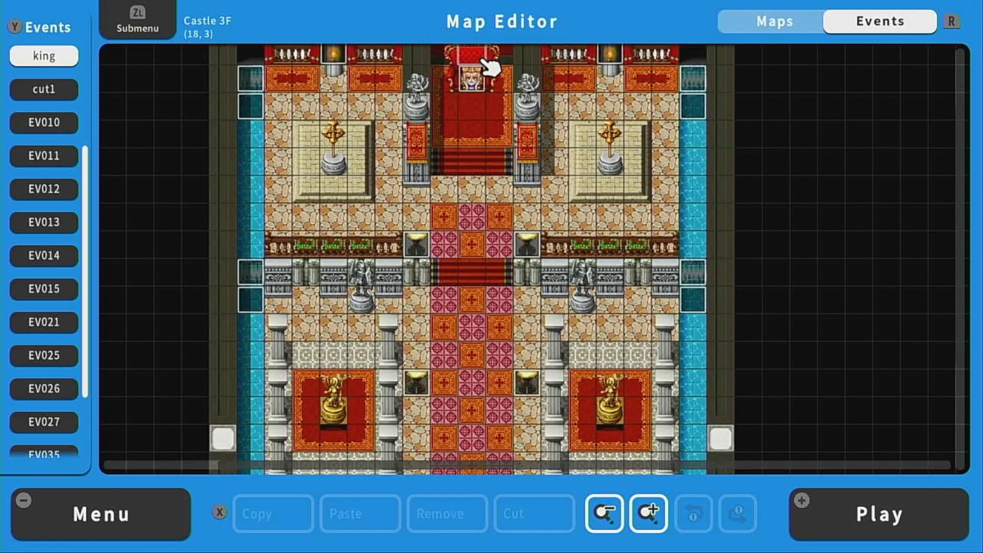
pyautogui.press('Right')
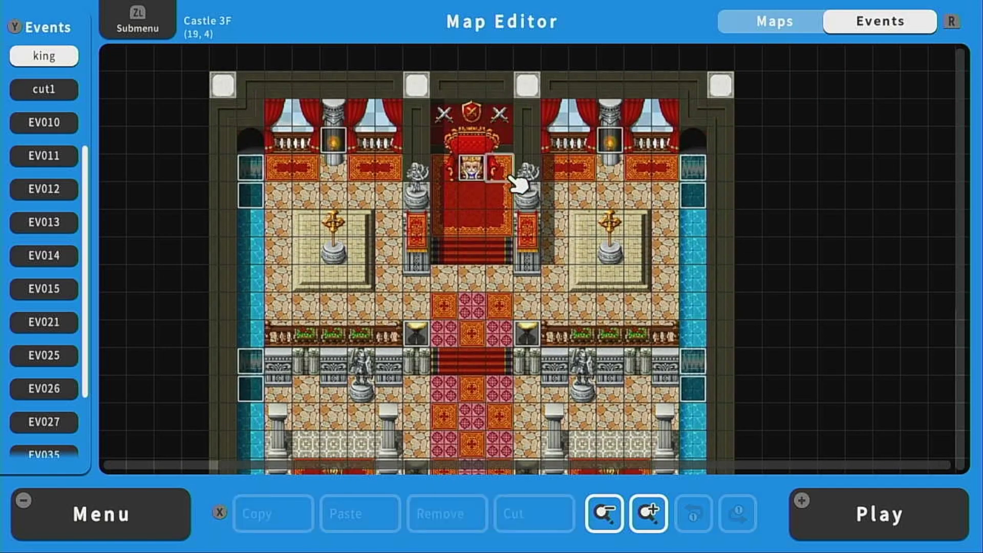
pyautogui.press('Down')
pyautogui.press('Down')
pyautogui.press('Down')
pyautogui.press('Down')
pyautogui.press('Down')
pyautogui.press('Down')
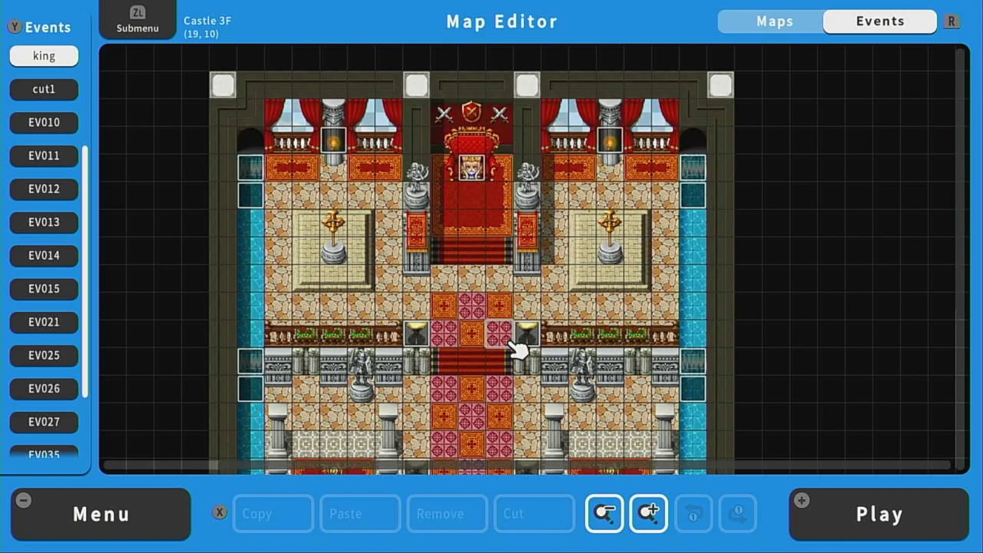
pyautogui.press('Down')
pyautogui.press('Up')
pyautogui.press('Up')
pyautogui.press('Up')
pyautogui.press('Up')
pyautogui.press('Up')
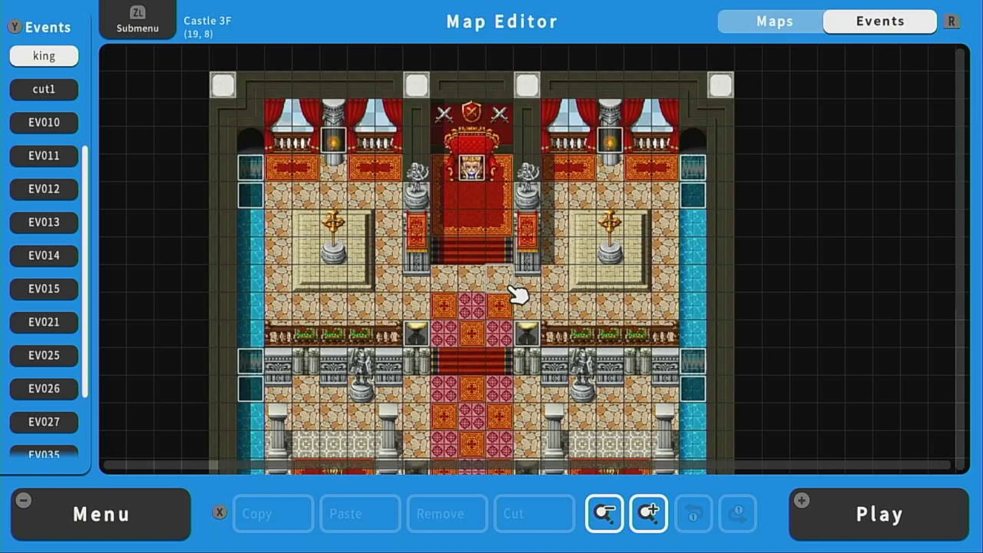
pyautogui.press('Left')
pyautogui.press('Up')
pyautogui.press('Up')
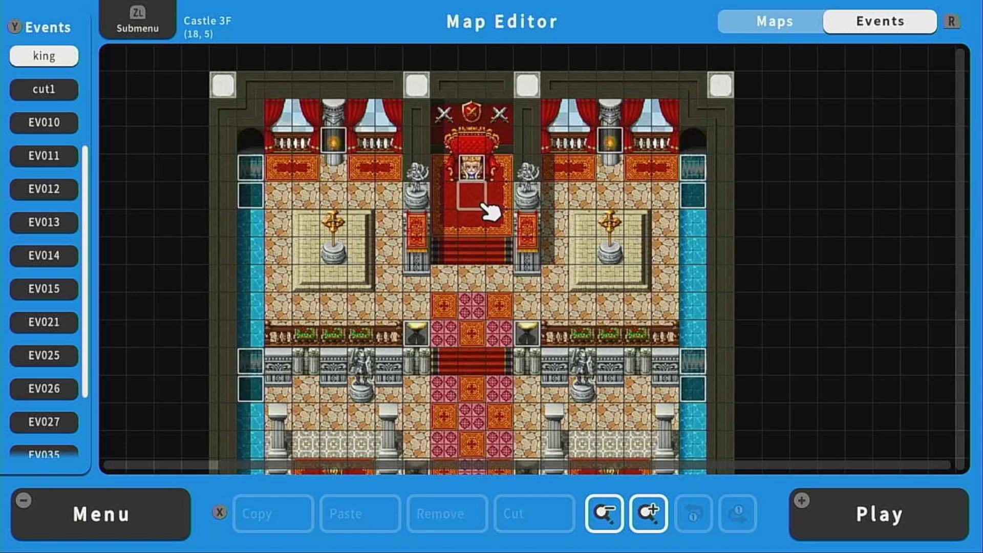
# Step: Examine the central carpet and stairs below the throne as a place for a trigger event
pyautogui.press('Down')
pyautogui.press('Down')
pyautogui.press('Down')
pyautogui.press('Down')
pyautogui.press('Down')
pyautogui.press('Down')
pyautogui.press('Down')
pyautogui.press('Down')
pyautogui.press('Down')
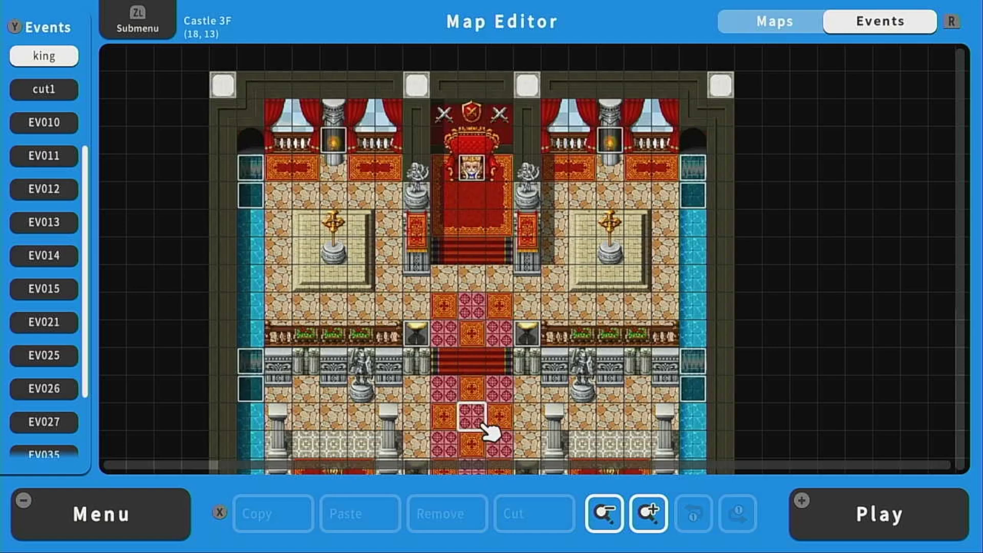
pyautogui.press('Up')
pyautogui.press('Up')
pyautogui.press('Up')
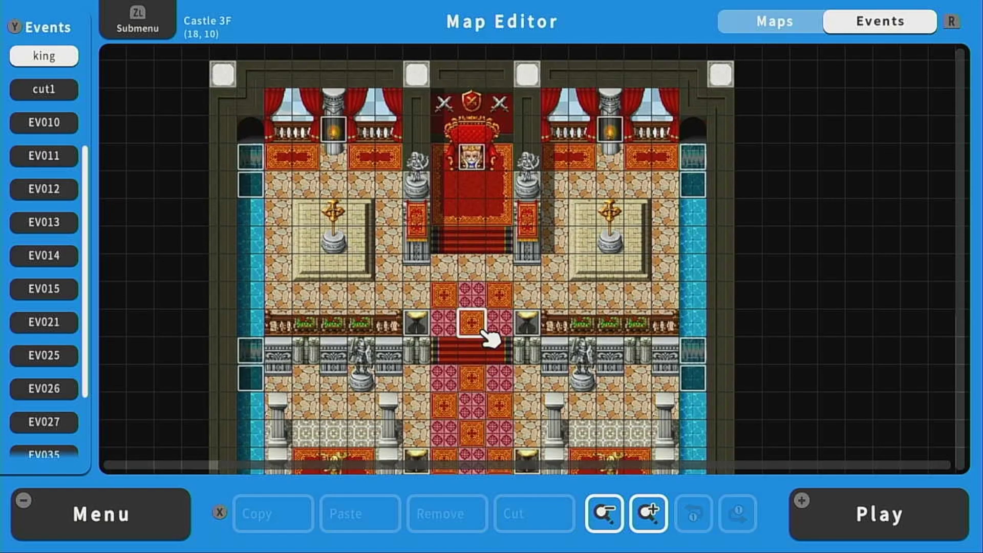
pyautogui.press('Down')
pyautogui.press('Down')
pyautogui.press('Down')
pyautogui.press('Down')
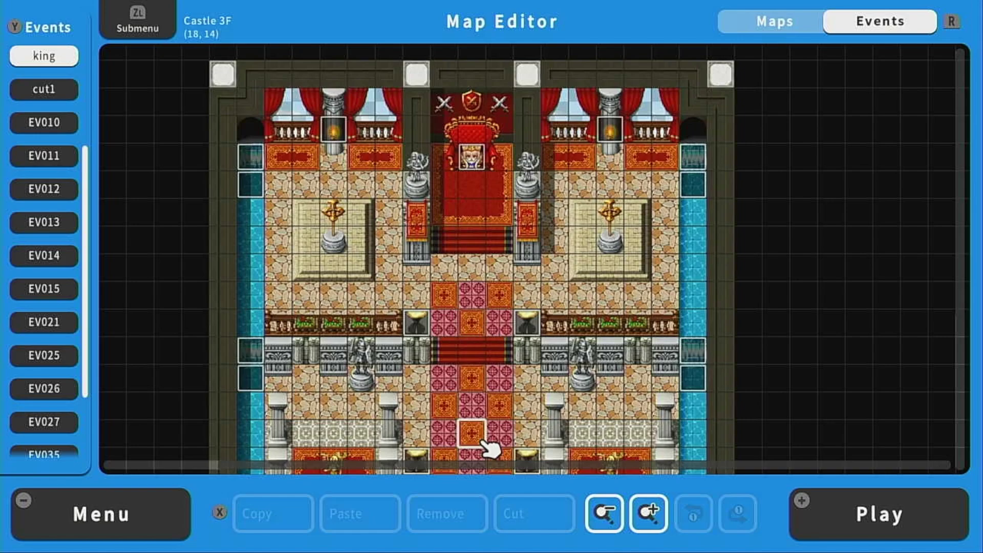
pyautogui.press('Up')
pyautogui.press('Up')
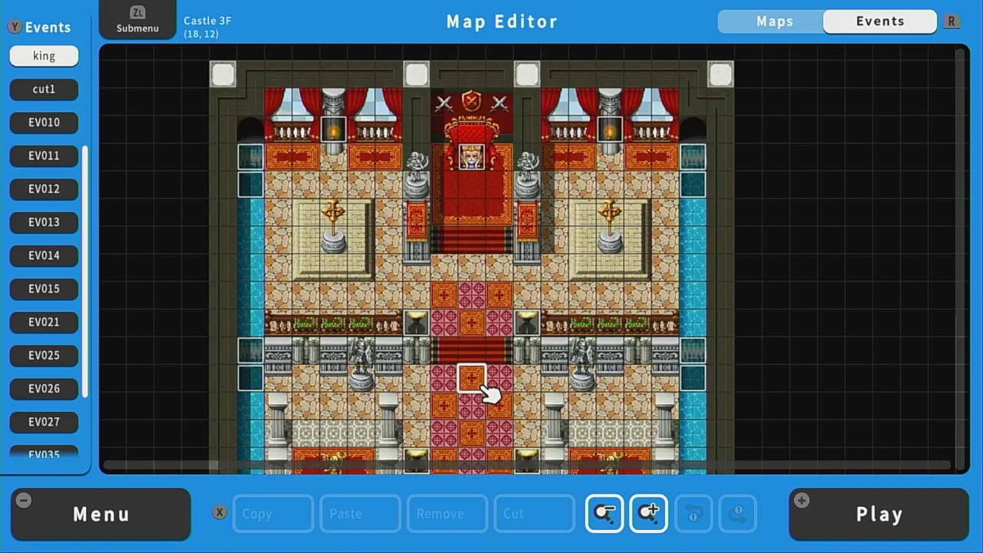
# Step: Create a new event on the stair tile at (17, 11) and set its trigger to Player Touch
pyautogui.click(455, 360)
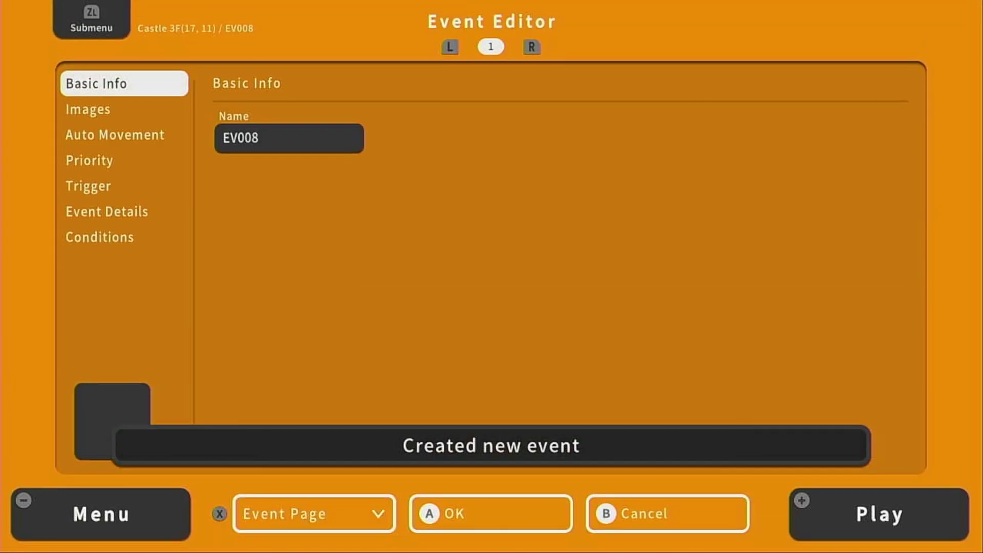
pyautogui.press('Left')
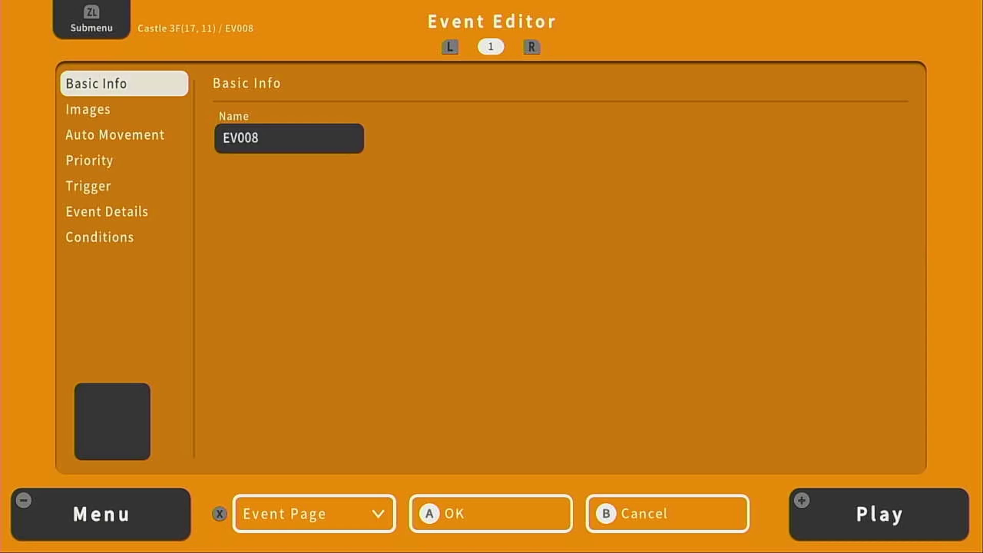
pyautogui.press('Down')
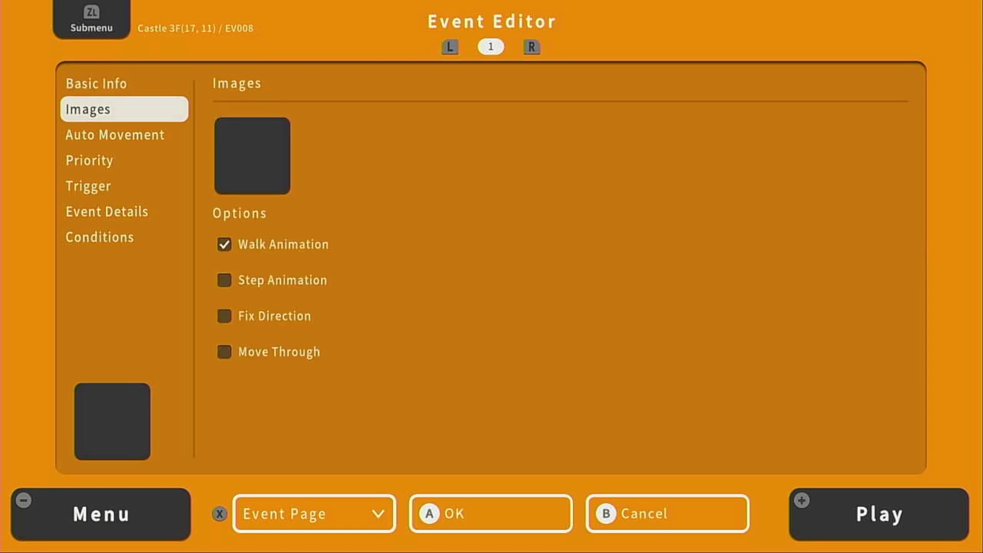
pyautogui.press('Down')
pyautogui.press('Down')
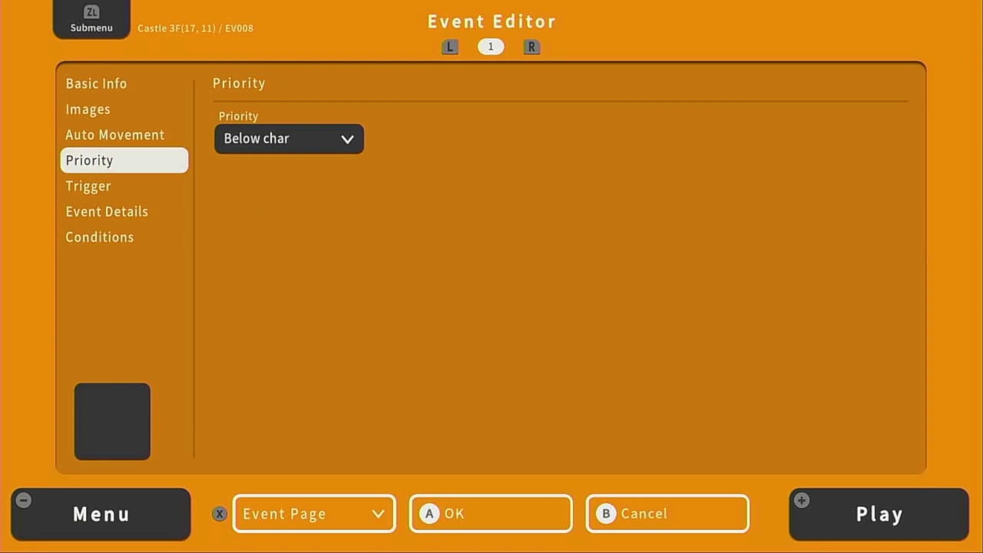
pyautogui.press('Down')
pyautogui.press('Right')
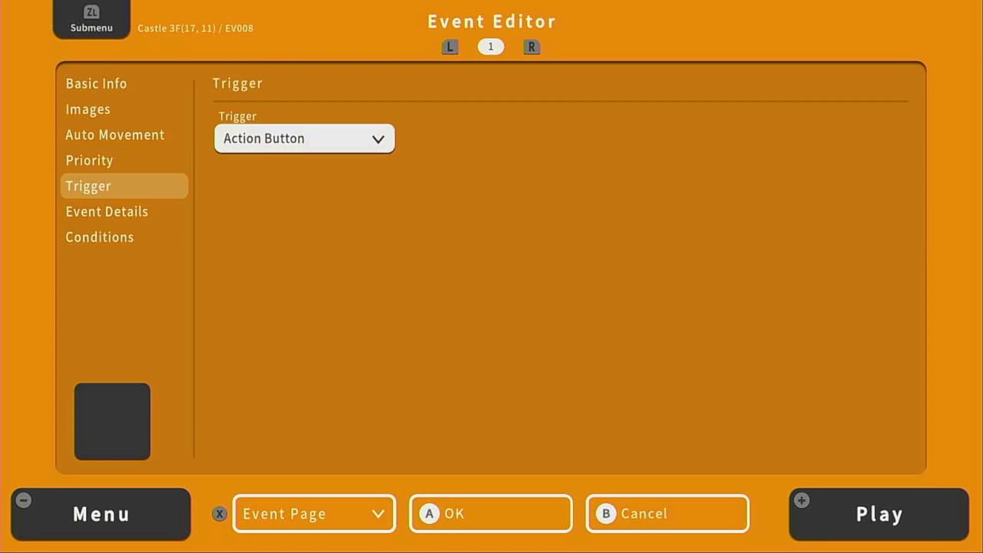
pyautogui.press('Return')
pyautogui.press('Down')
pyautogui.press('Return')
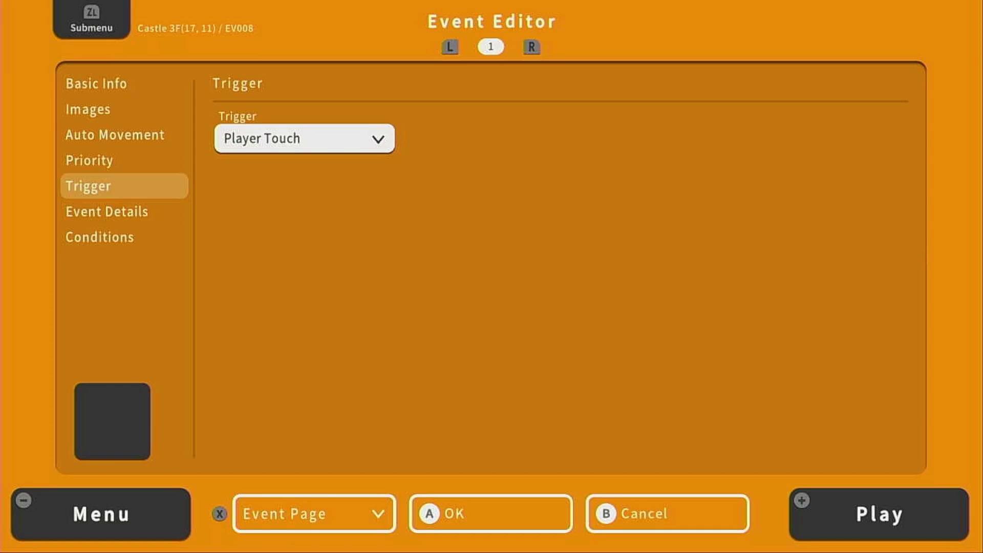
# Step: Add a Control Switch command to the event details for single switch 0001 and name that switch cut2
pyautogui.press('Left')
pyautogui.press('Down')
pyautogui.press('Right')
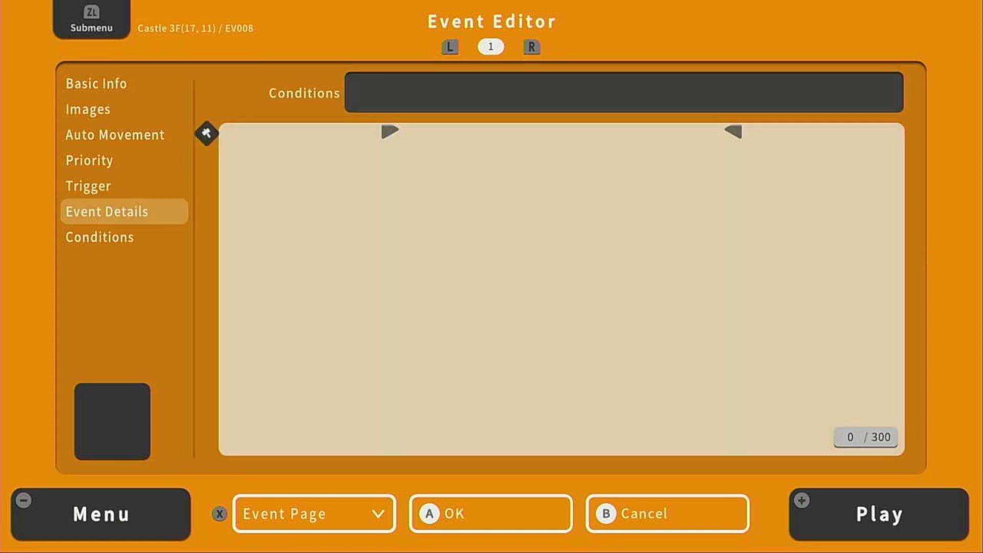
pyautogui.press('Return')
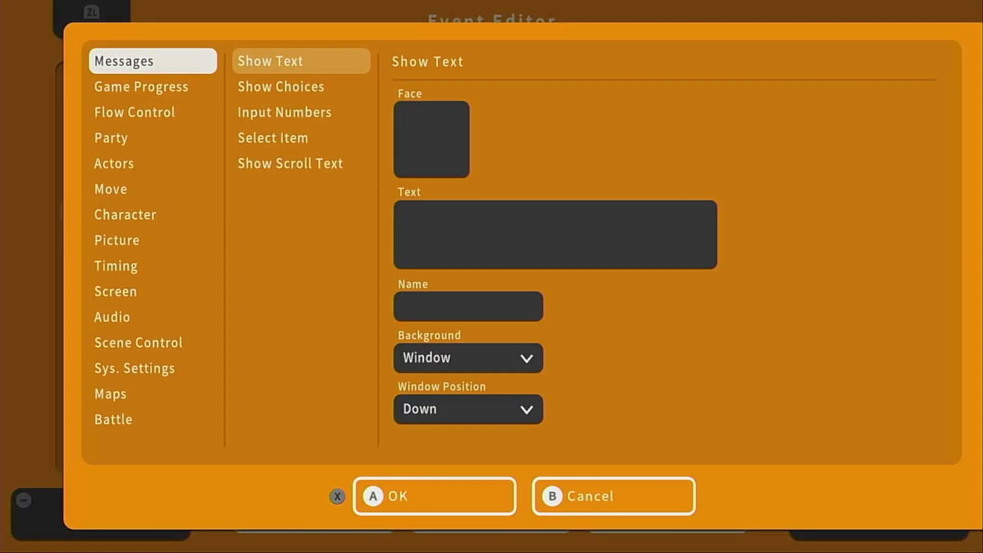
pyautogui.press('Down')
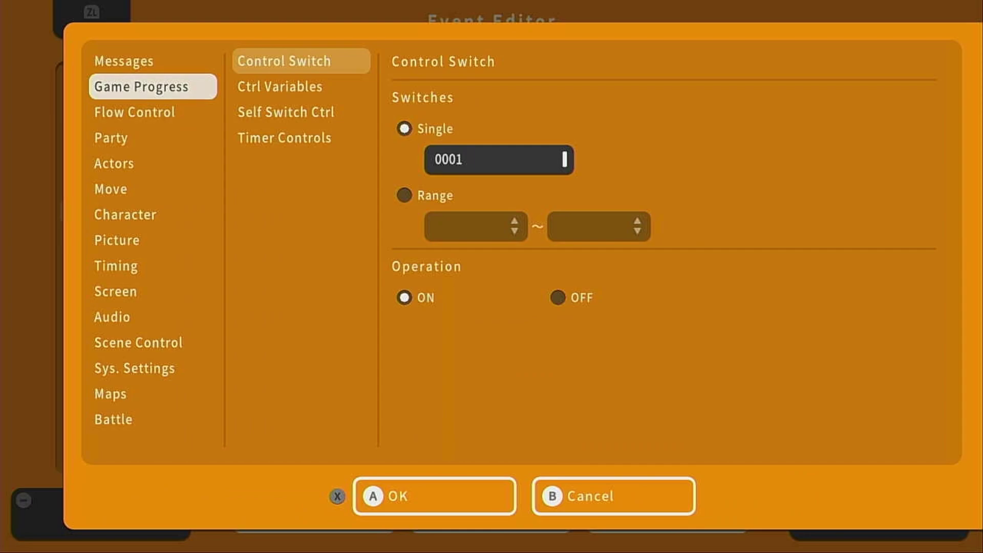
pyautogui.press('Right')
pyautogui.press('Right')
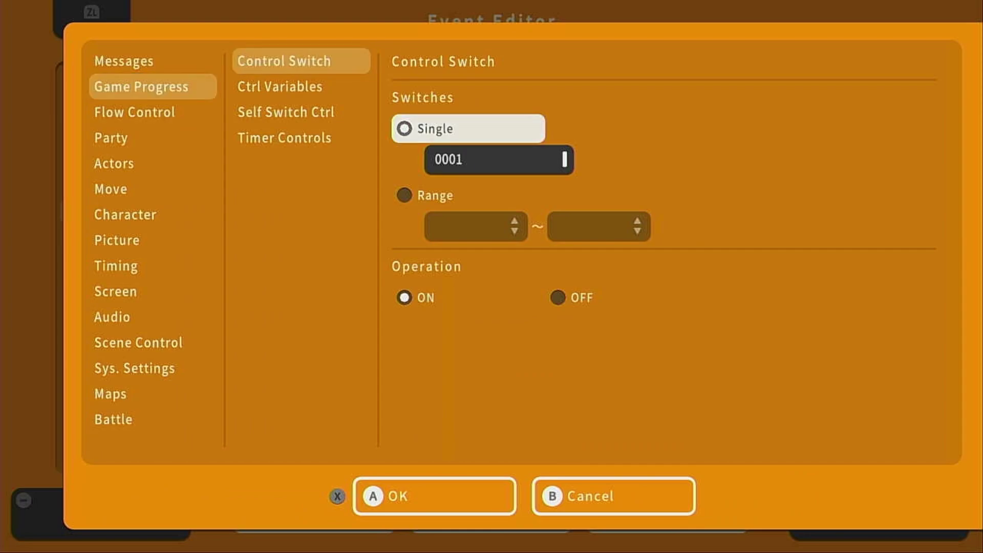
pyautogui.press('Down')
pyautogui.press('Return')
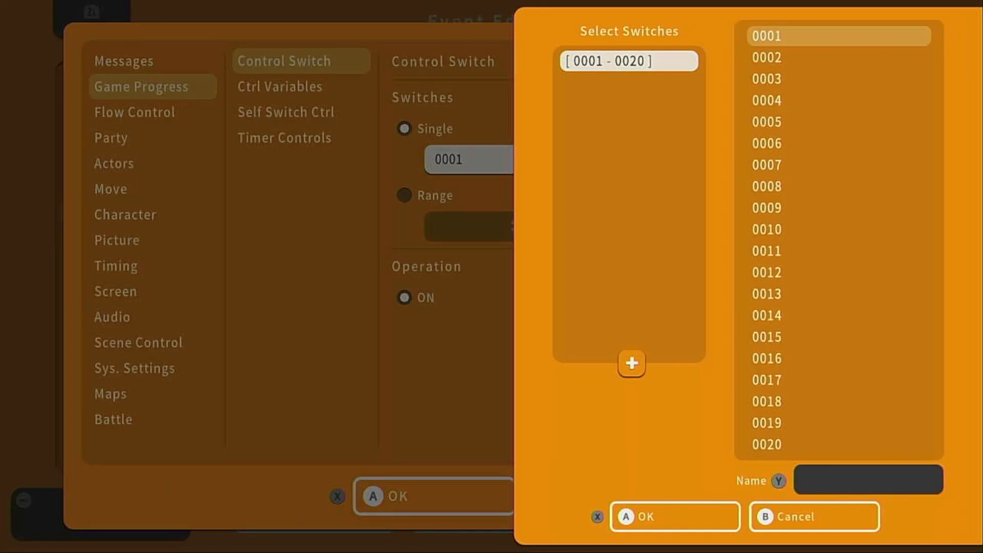
pyautogui.press('Right')
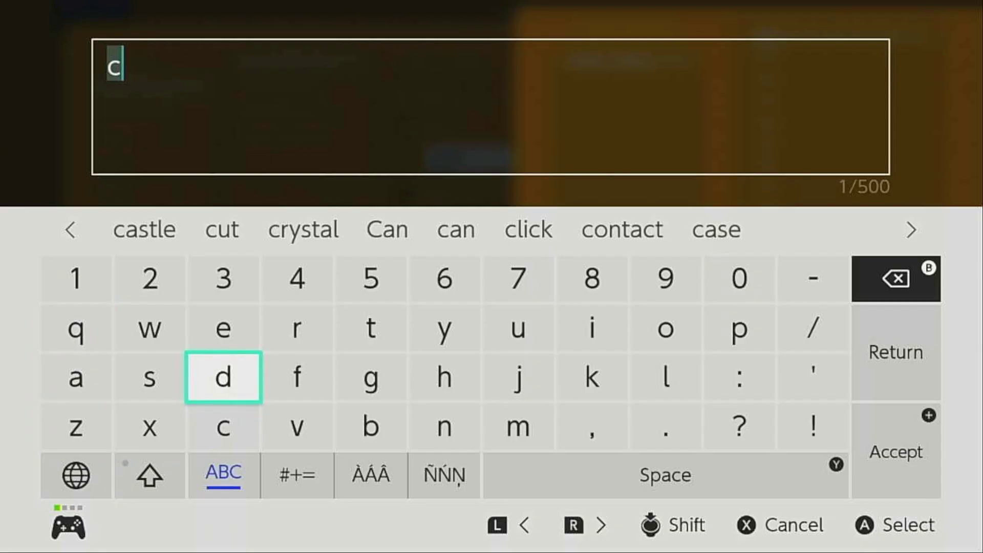
pyautogui.press('Up')
pyautogui.press('Right')
pyautogui.press('Right')
pyautogui.press('Right')
pyautogui.press('Right')
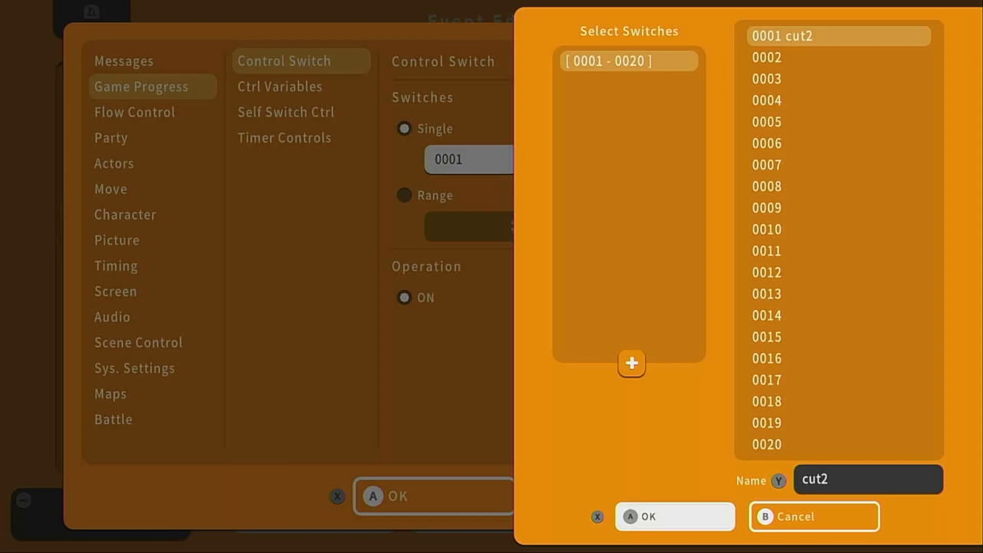
# Step: Apply switch 0001 cut2 with the operation ON and save the new event
pyautogui.press('Return')
pyautogui.press('Down')
pyautogui.press('Down')
pyautogui.press('Up')
pyautogui.press('Down')
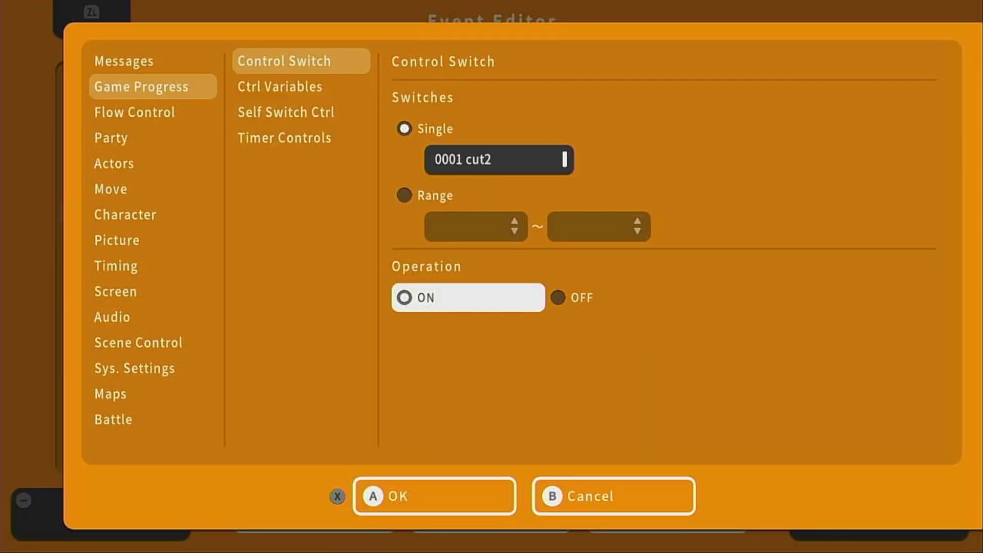
pyautogui.press('Down')
pyautogui.press('Return')
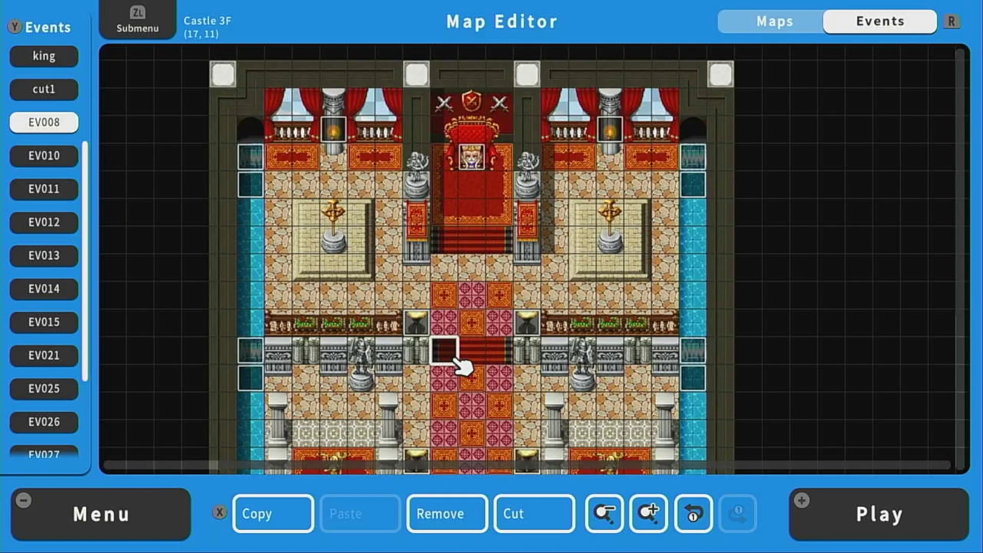
# Step: Copy the (17, 11) stair event and paste it onto the other two tiles of the same stair row
pyautogui.press('ZL')
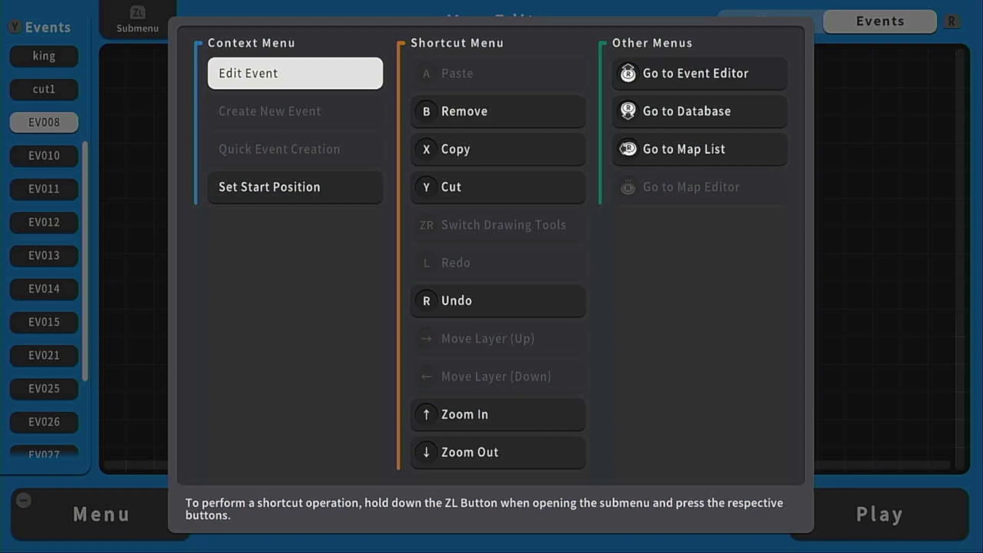
pyautogui.press('x')
pyautogui.click(488, 364)
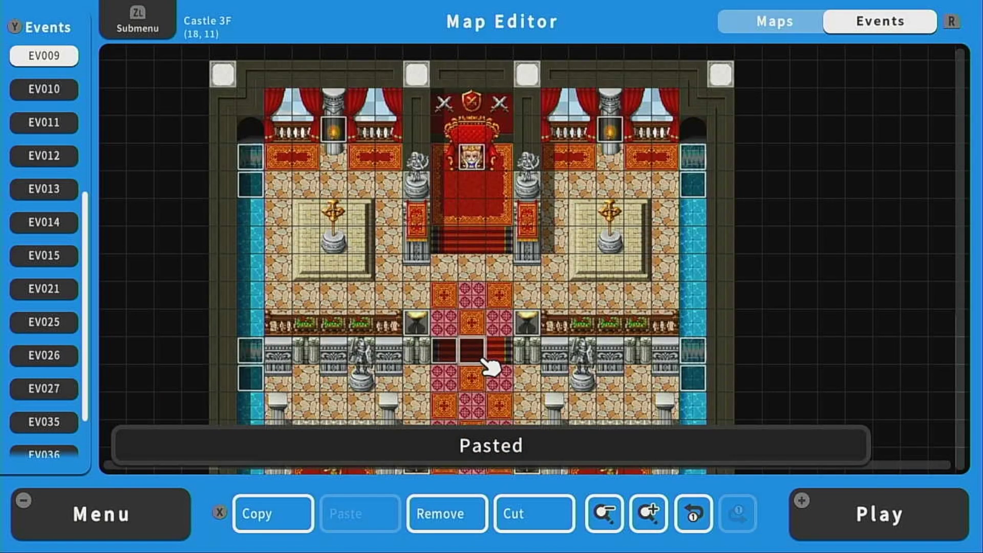
pyautogui.press('x')
pyautogui.press('a')
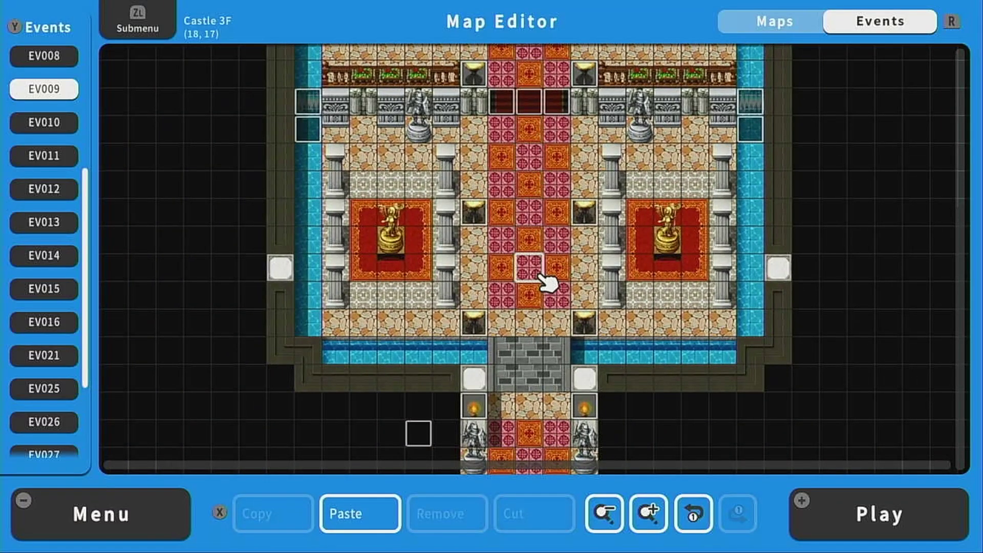
pyautogui.scroll(4, 575, 265)
pyautogui.hscroll(-3, 602, 455)
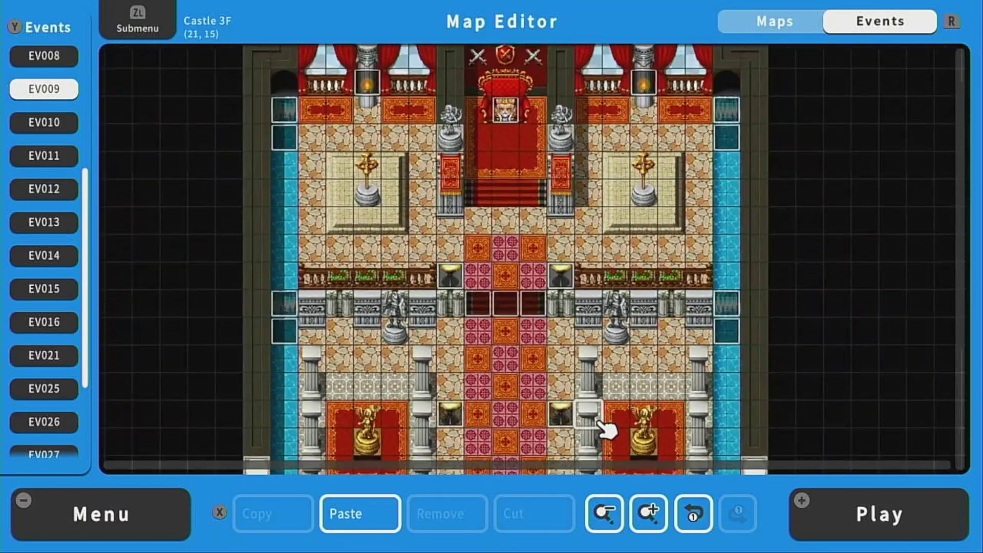
pyautogui.scroll(2, 608, 431)
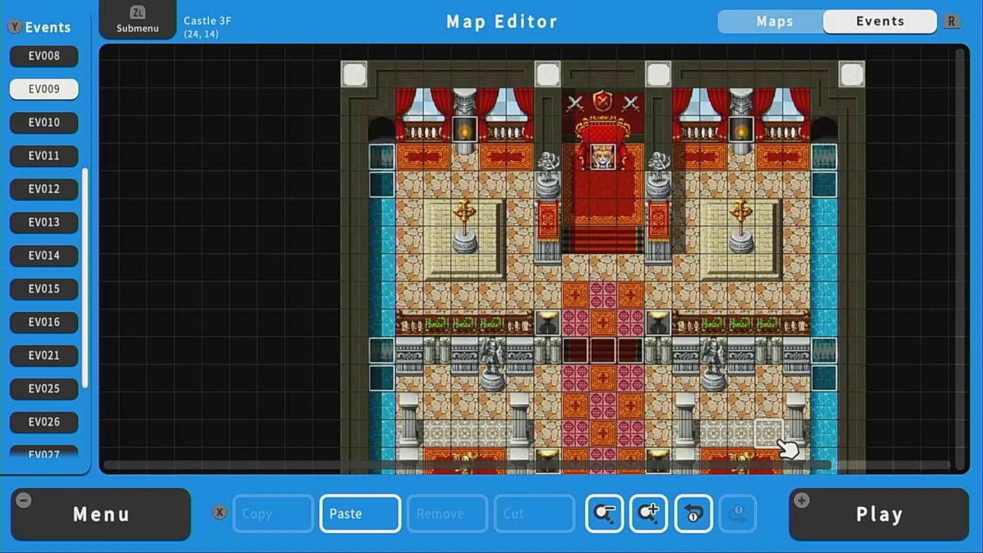
# Step: Create a new event outside the castle wall at (28, 10) and name it cut2
pyautogui.hscroll(4, 891, 389)
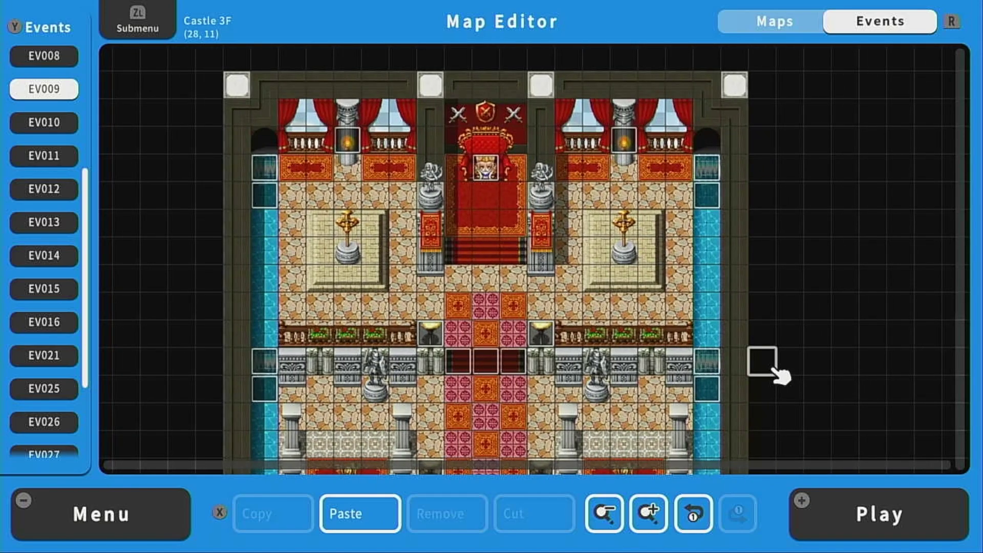
pyautogui.click(770, 341)
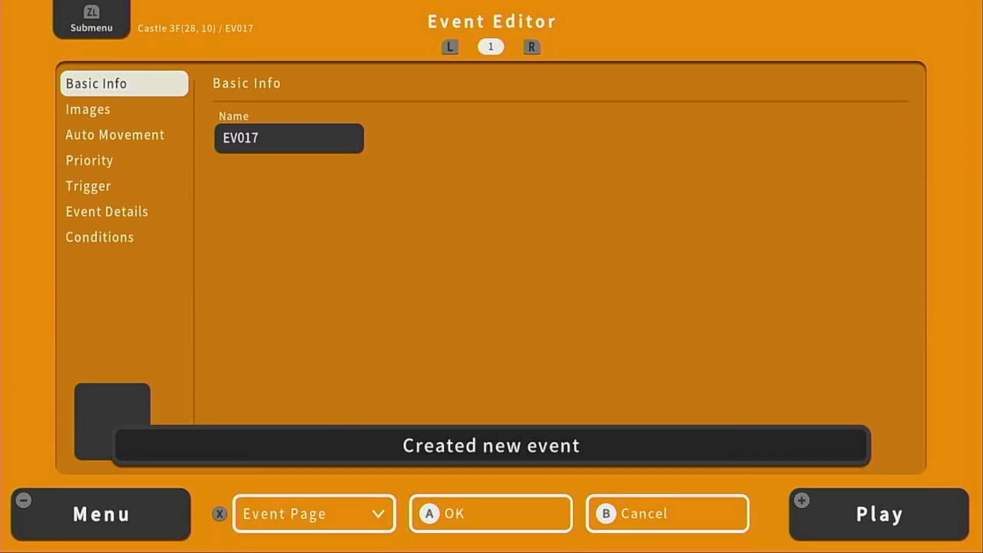
pyautogui.click(289, 138)
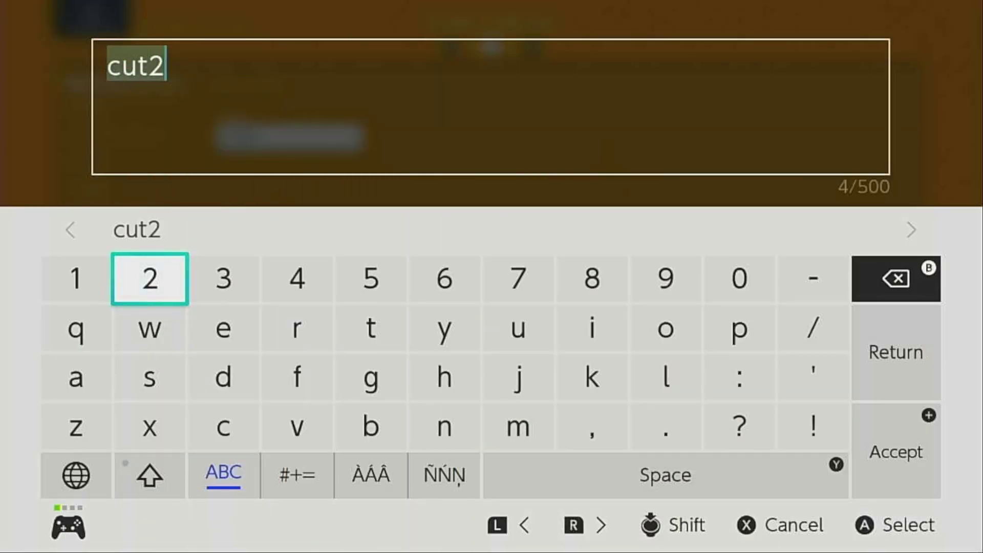
pyautogui.press('Return')
pyautogui.press('Return')
# Step: Set the cut2 event's trigger to Autorun
pyautogui.click(124, 109)
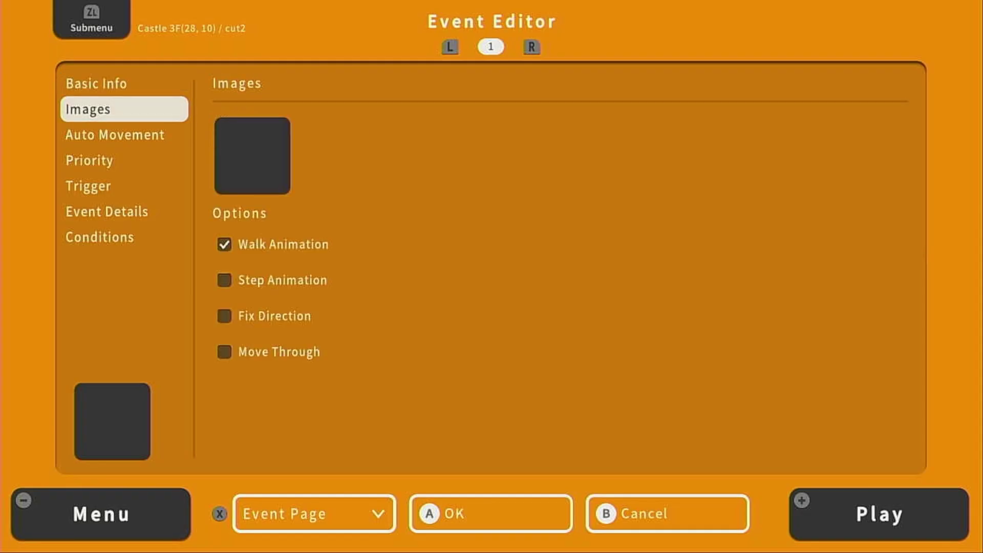
pyautogui.press('Down')
pyautogui.press('Down')
pyautogui.press('Down')
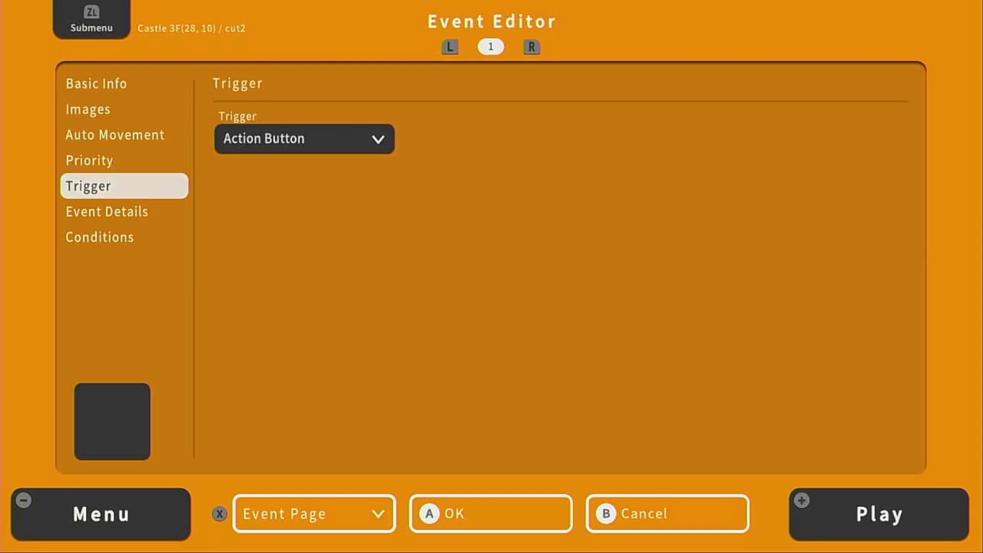
pyautogui.press('Right')
pyautogui.press('Return')
pyautogui.press('Down')
pyautogui.press('Down')
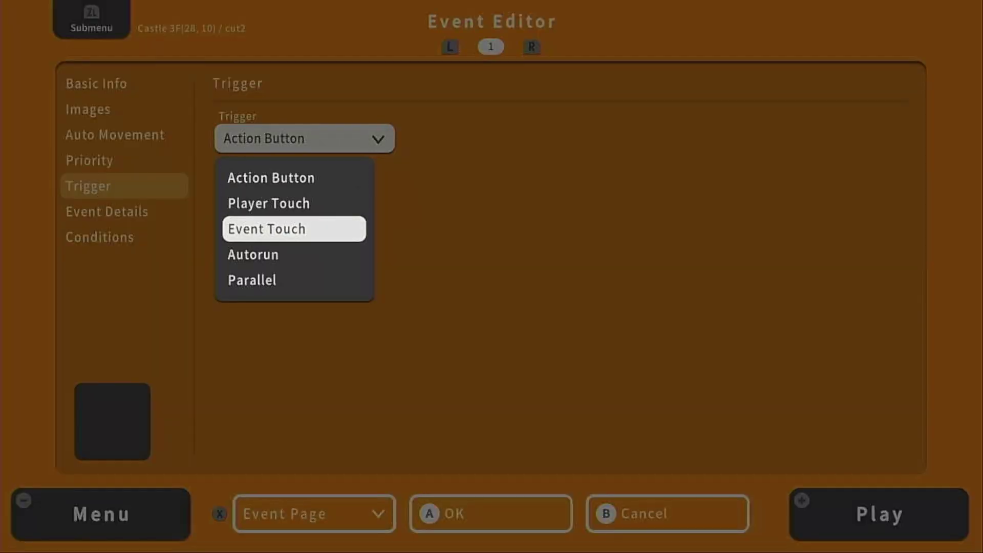
pyautogui.press('Down')
pyautogui.press('Return')
pyautogui.press('Left')
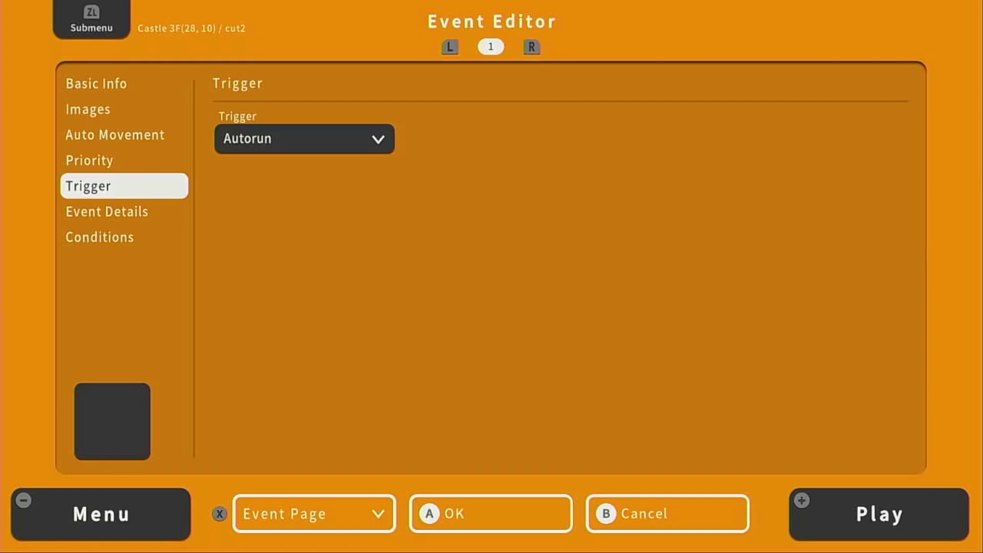
# Step: Enable the Switches A condition on the cut2 event with switch 0001 cut2
pyautogui.press('Down')
pyautogui.press('Down')
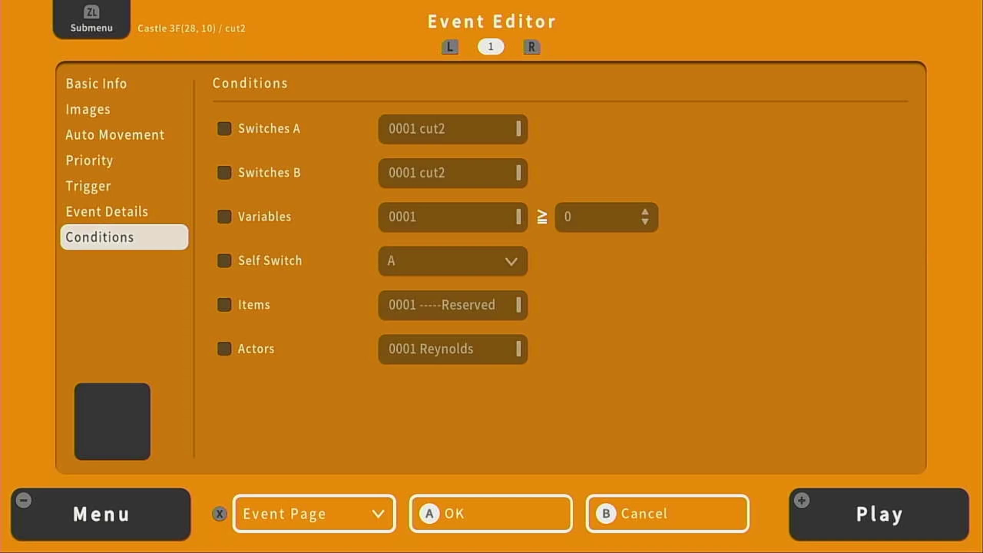
pyautogui.press('Right')
pyautogui.press('Return')
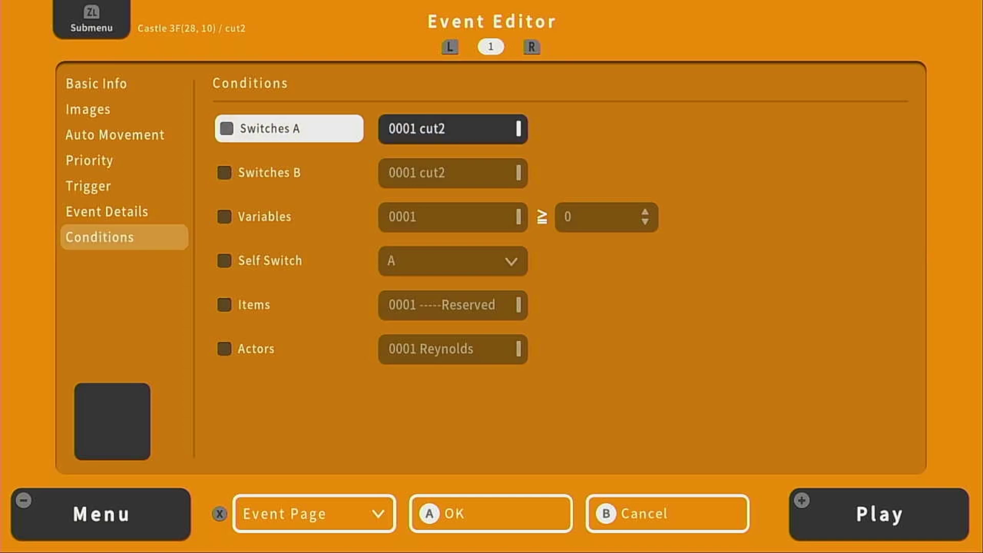
pyautogui.press('Right')
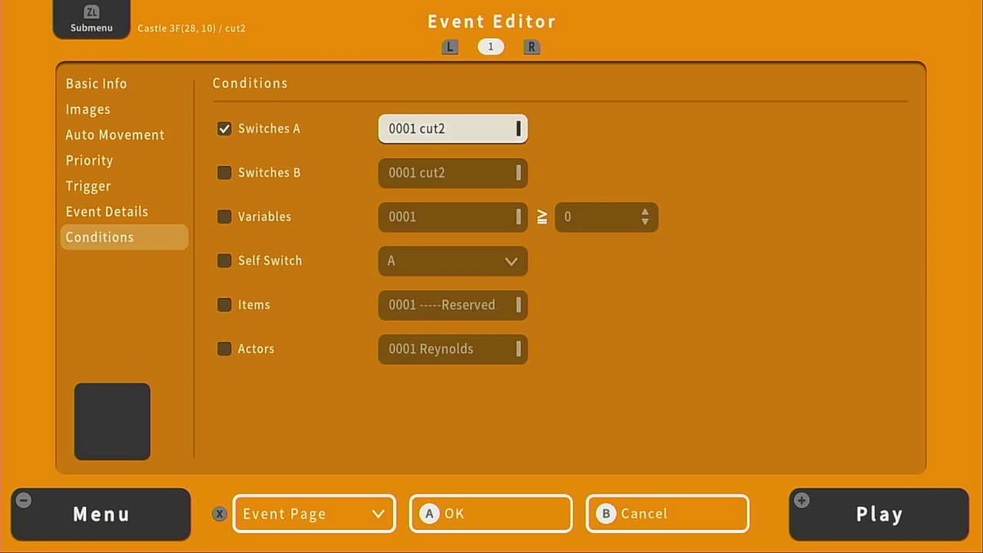
pyautogui.press('Left')
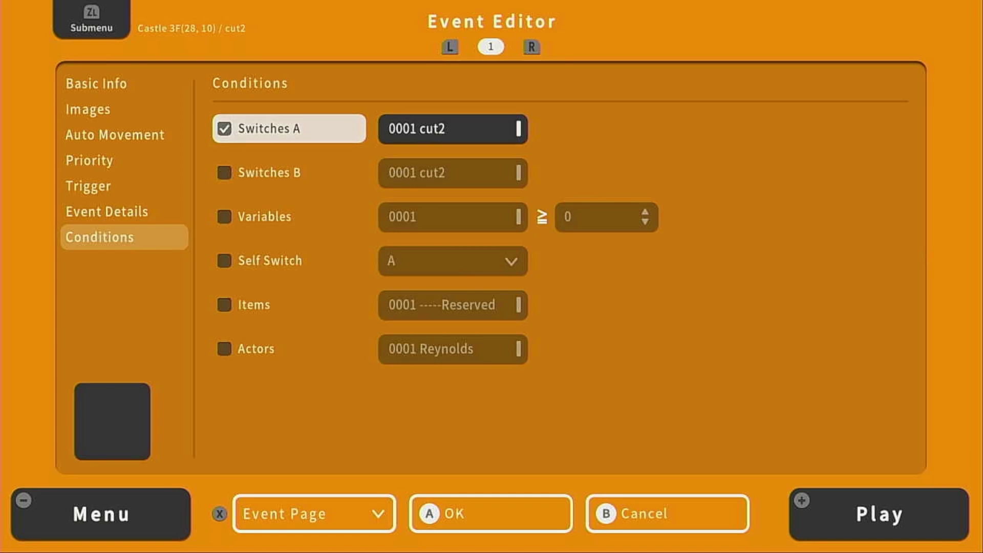
pyautogui.press('Left')
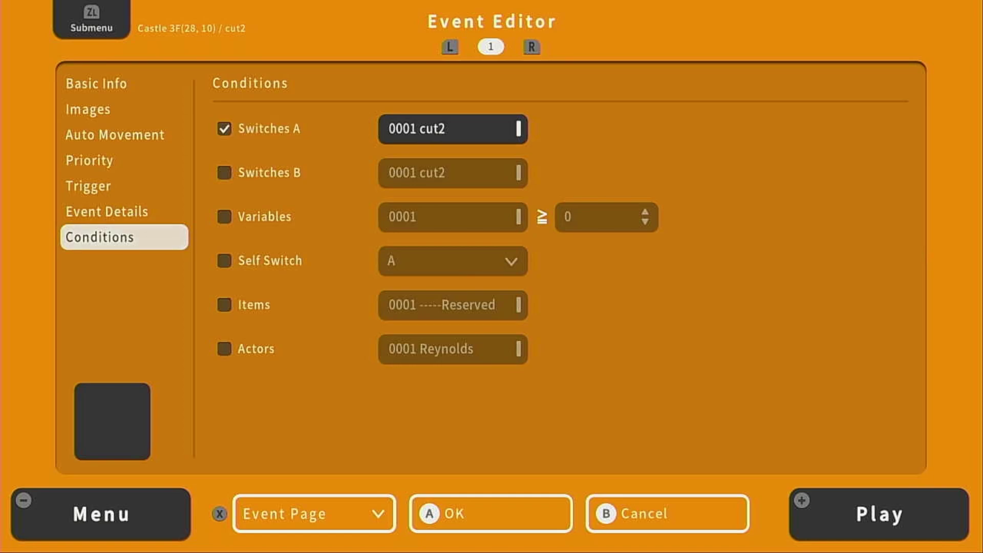
# Step: Add a Fade Out Screen command to the empty event details of cut2
pyautogui.press('Up')
pyautogui.press('Right')
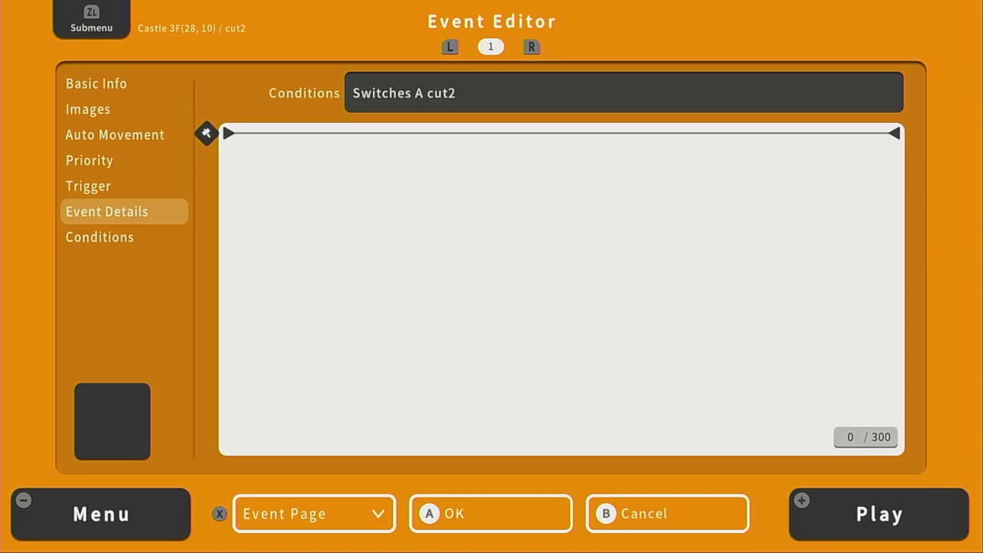
pyautogui.press('Return')
pyautogui.press('Down')
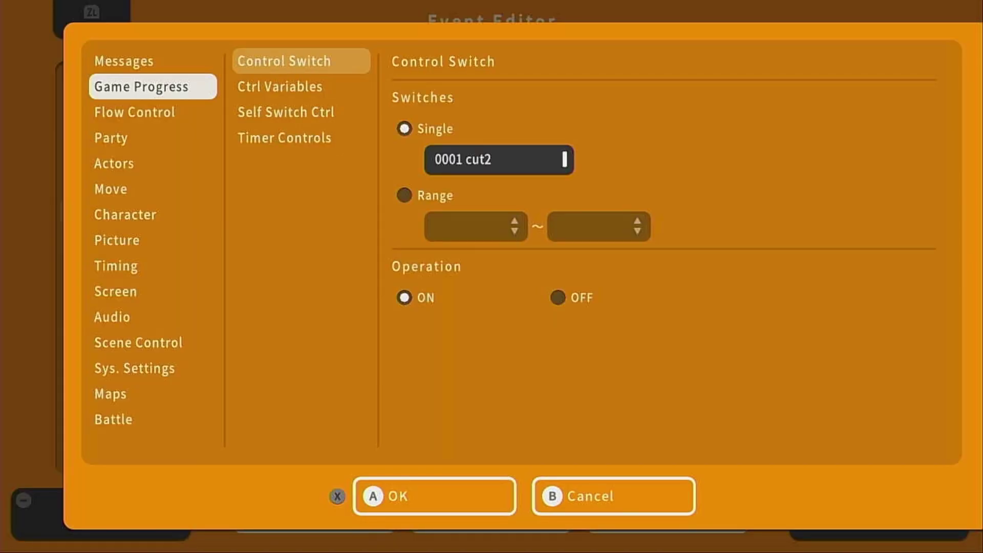
pyautogui.press('Down')
pyautogui.press('Down')
pyautogui.press('Down')
pyautogui.press('Down')
pyautogui.press('Down')
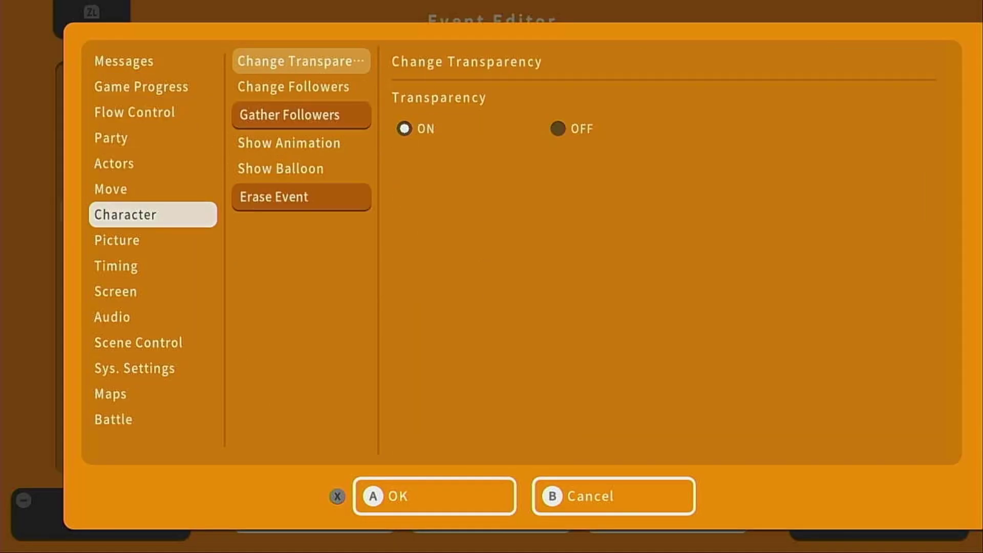
pyautogui.press('Down')
pyautogui.press('Down')
pyautogui.press('Down')
pyautogui.press('Right')
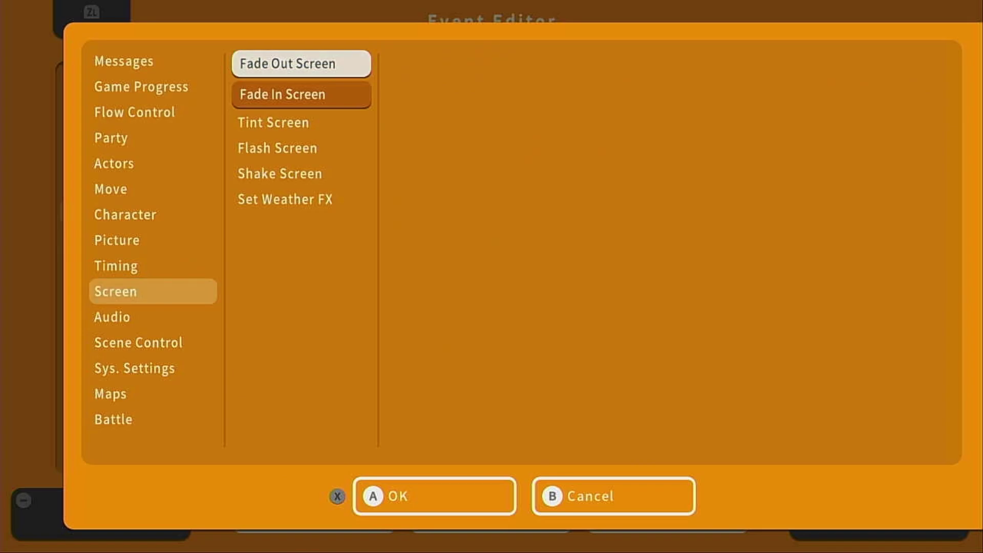
pyautogui.press('Return')
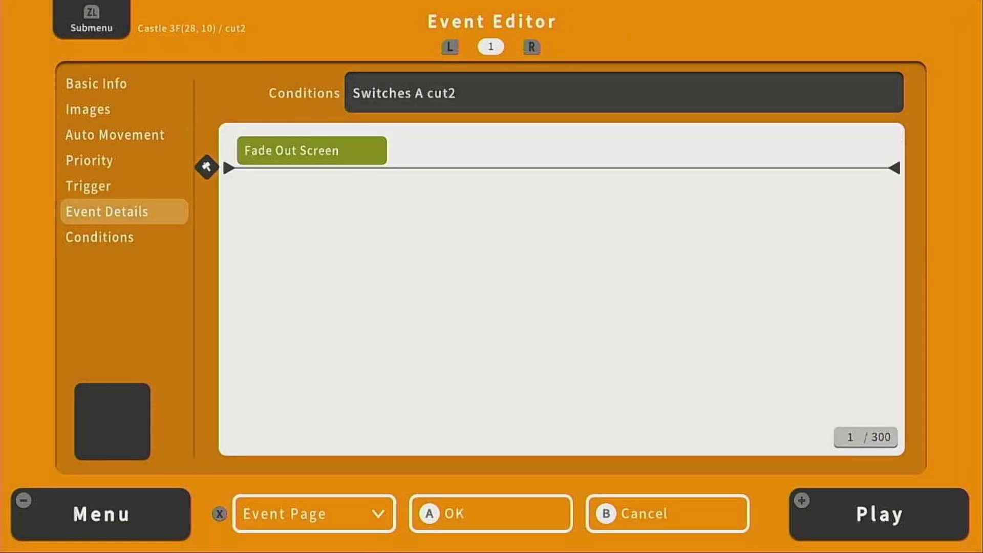
# Step: Start a Transfer Player command in cut2 with its destination on the carpet tile just above the stairs, Castle 3F (18, 10)
pyautogui.press('Return')
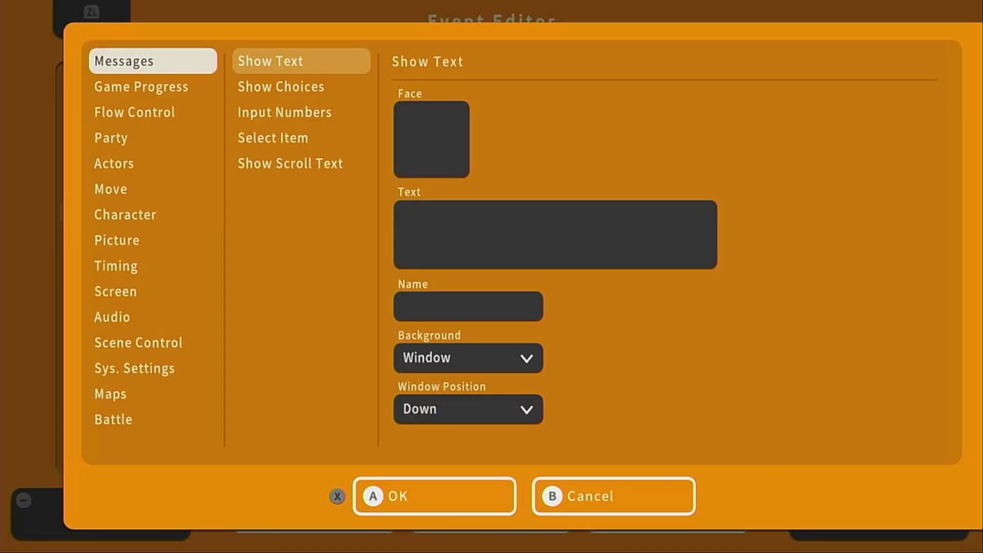
pyautogui.press('Down')
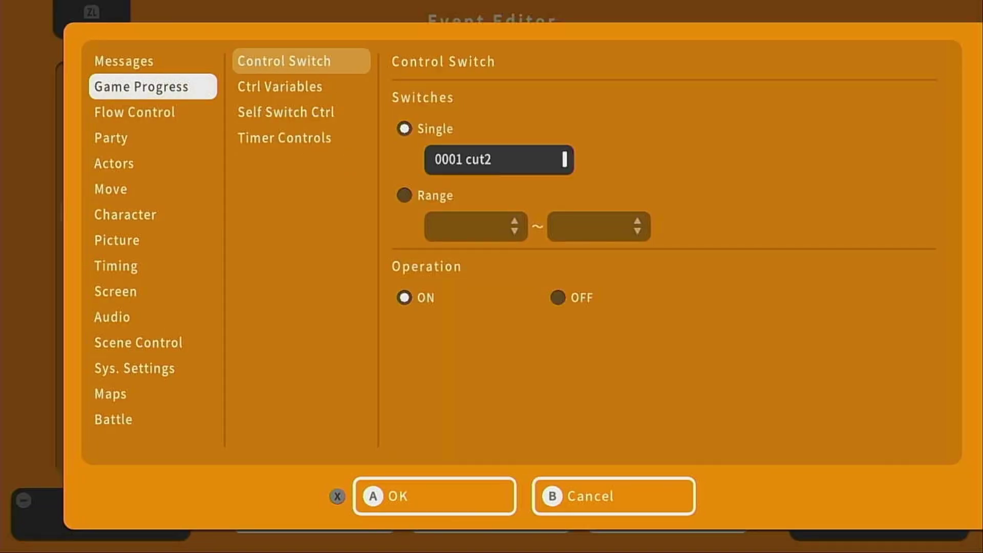
pyautogui.press('Down')
pyautogui.press('Down')
pyautogui.press('Down')
pyautogui.press('Down')
pyautogui.press('Right')
pyautogui.press('Right')
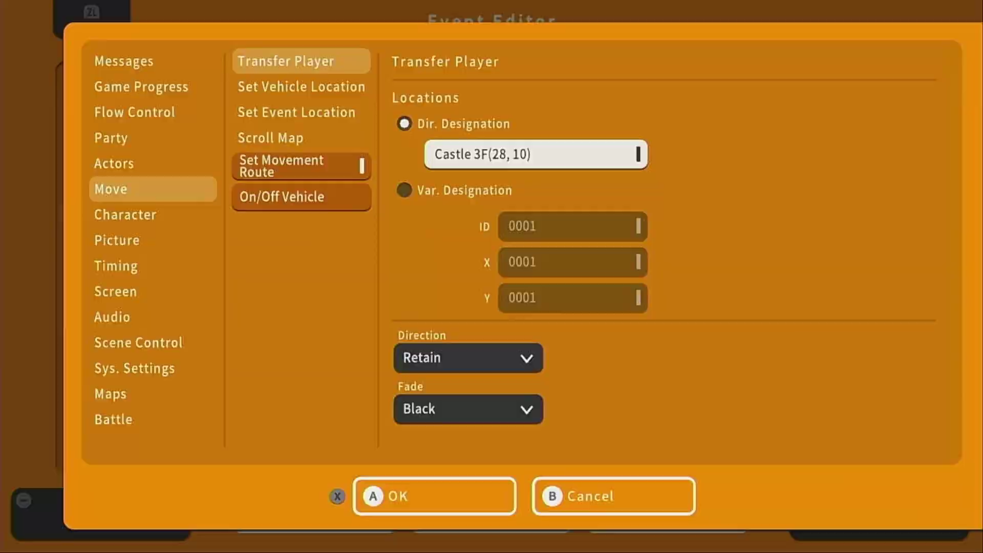
pyautogui.press('Return')
pyautogui.press('Left')
pyautogui.press('Left')
pyautogui.press('Left')
pyautogui.press('Left')
pyautogui.press('Left')
pyautogui.press('Left')
pyautogui.press('Left')
pyautogui.press('Left')
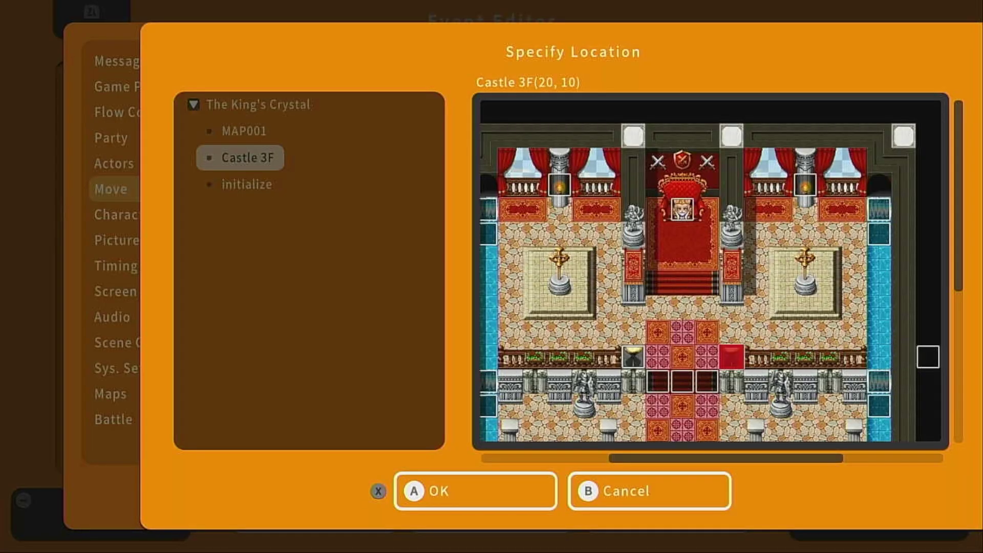
pyautogui.press('Left')
pyautogui.press('Left')
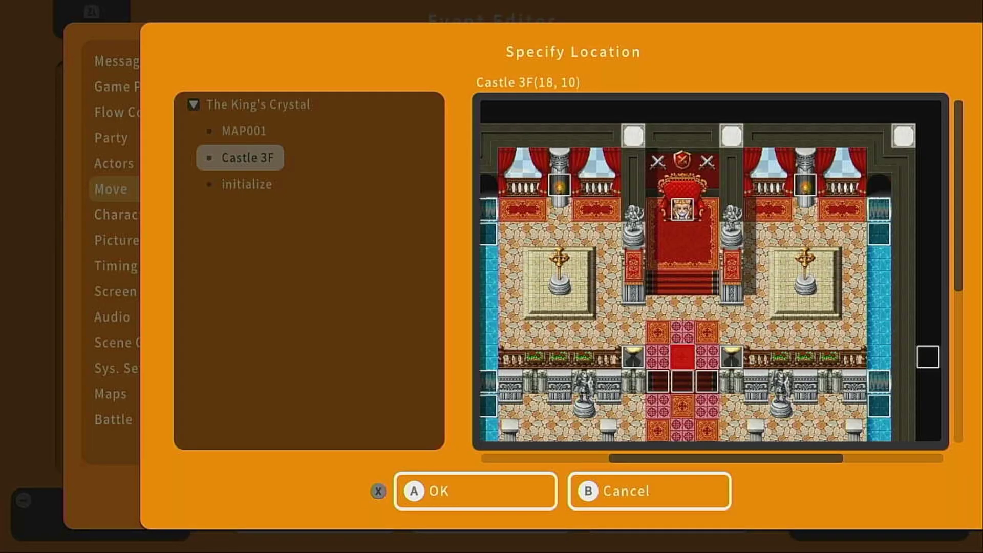
pyautogui.press('Down')
pyautogui.press('Left')
pyautogui.press('Right')
pyautogui.press('Right')
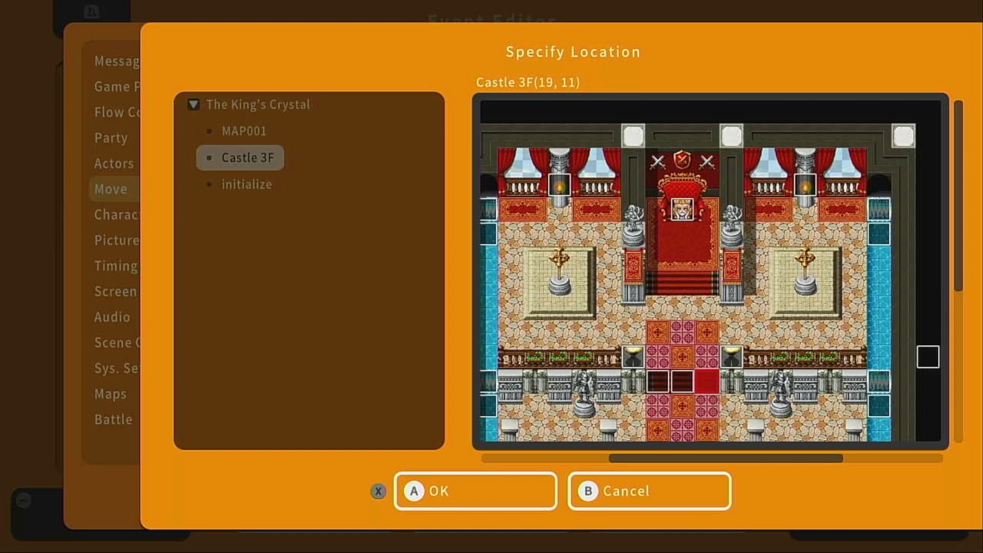
pyautogui.press('Left')
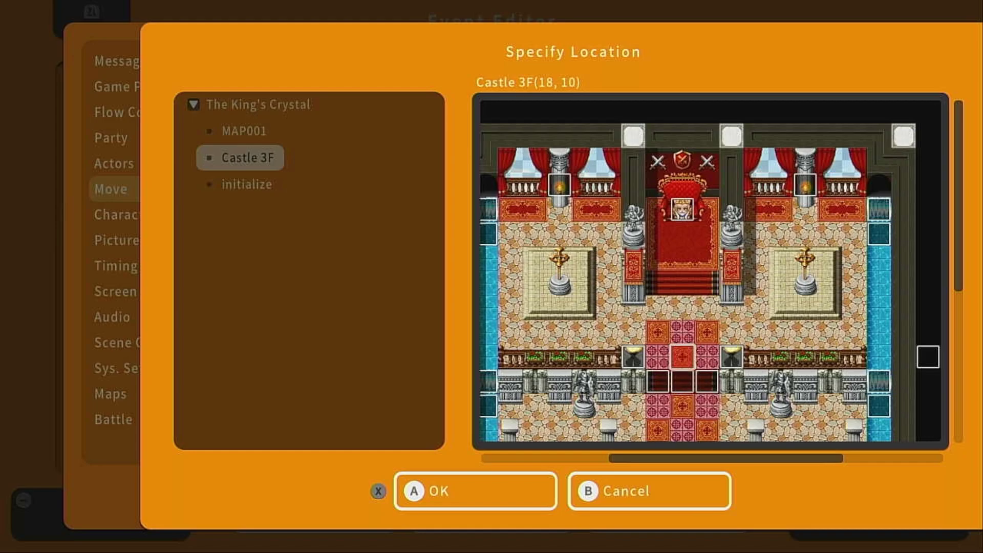
pyautogui.press('Return')
# Step: Set the transfer's direction to Up, keep the Black fade and add the command to the event
pyautogui.press('Down')
pyautogui.press('Down')
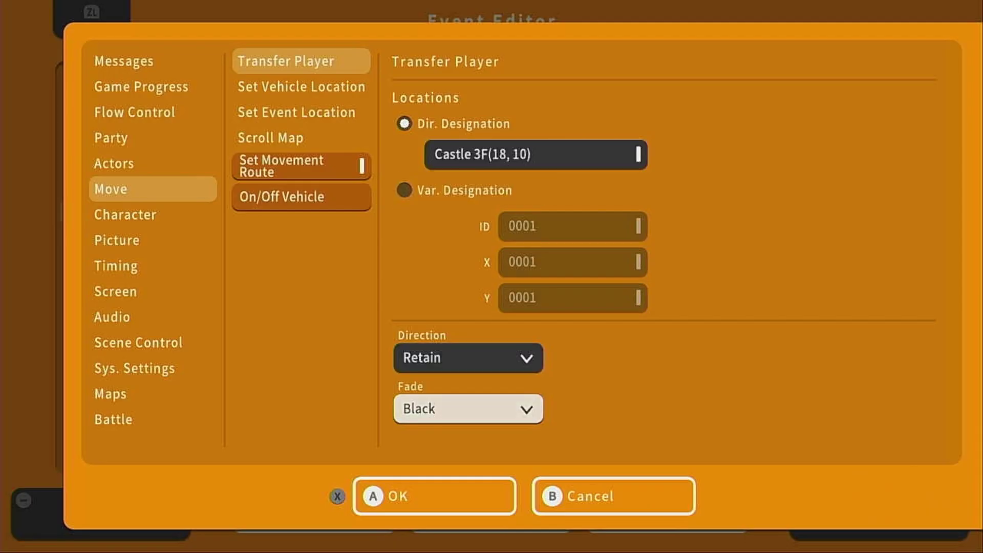
pyautogui.press('Up')
pyautogui.press('Return')
pyautogui.press('Down')
pyautogui.press('Down')
pyautogui.press('Down')
pyautogui.press('Down')
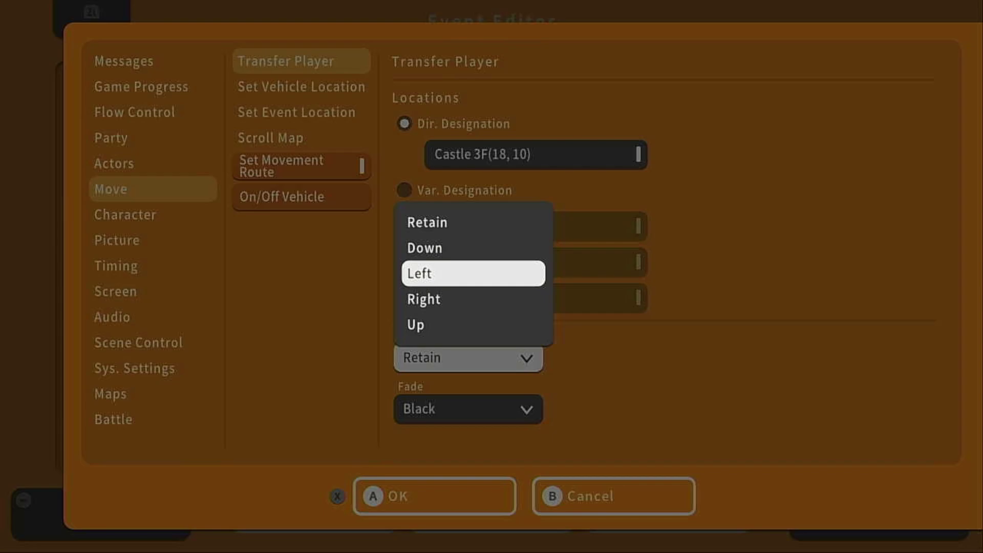
pyautogui.press('Return')
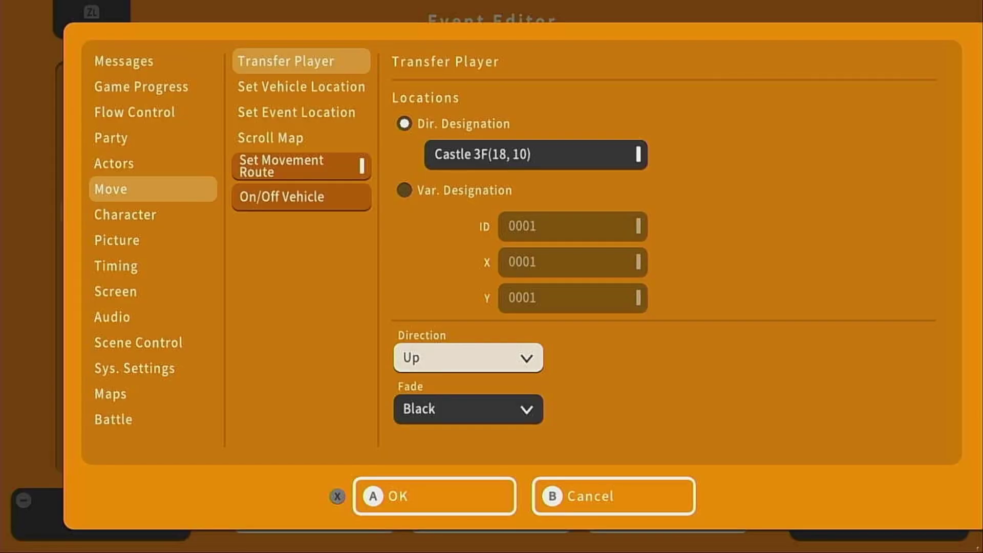
pyautogui.press('Down')
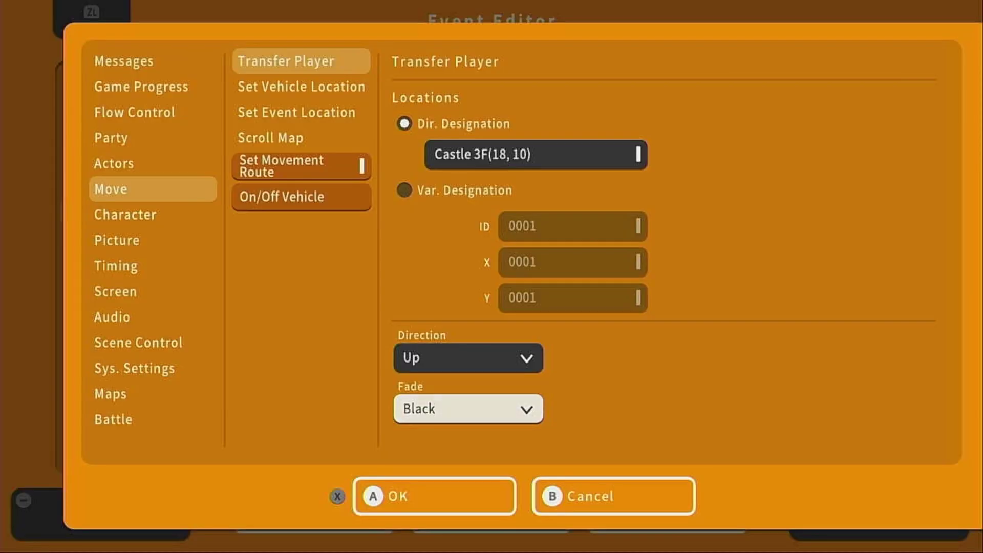
pyautogui.press('Down')
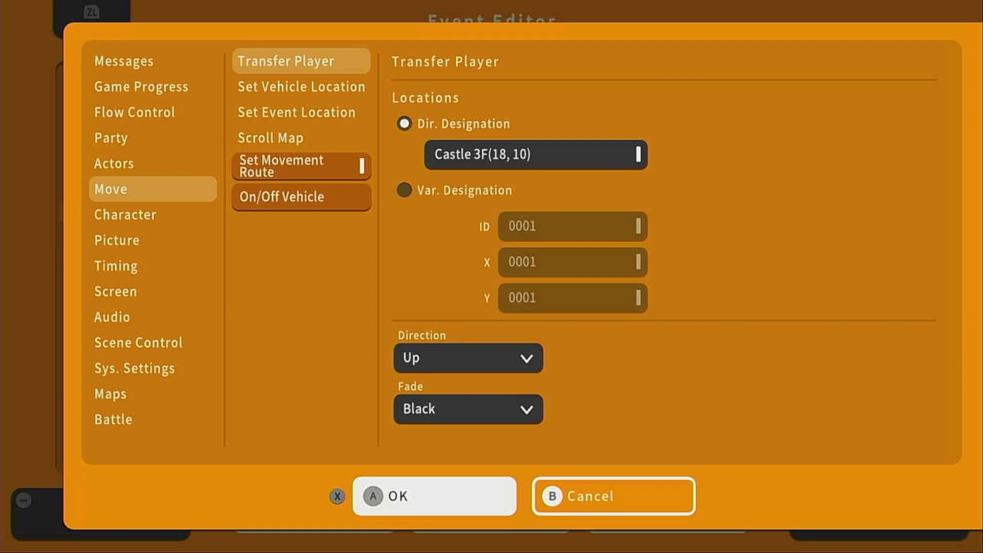
pyautogui.press('Return')
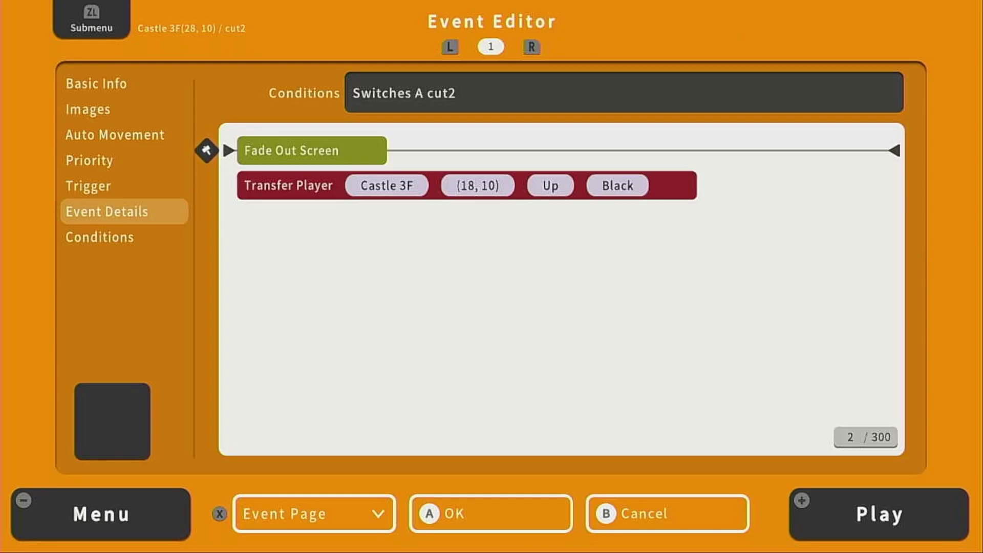
# Step: Remove the Fade Out Screen command from the cut2 event details
pyautogui.press('z')
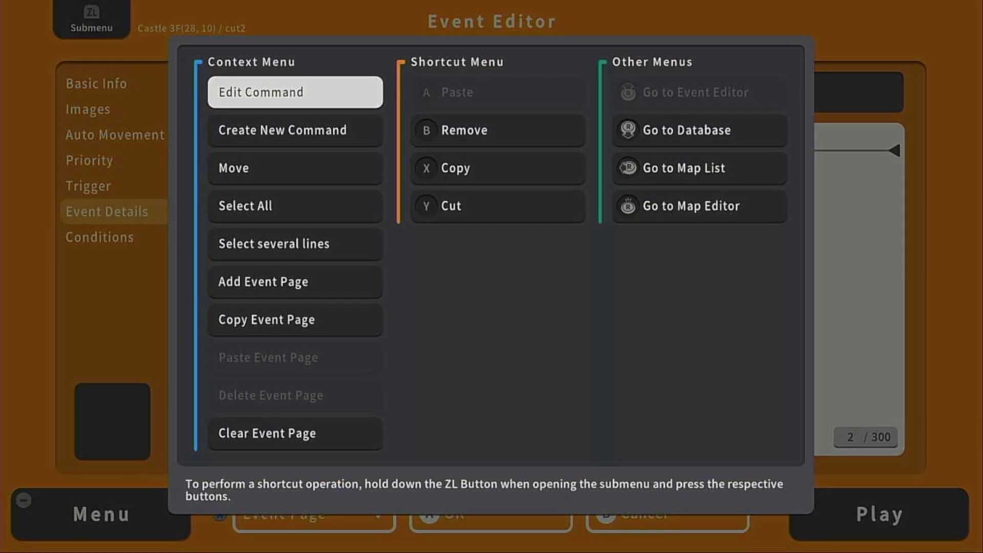
pyautogui.press('Right')
pyautogui.press('Down')
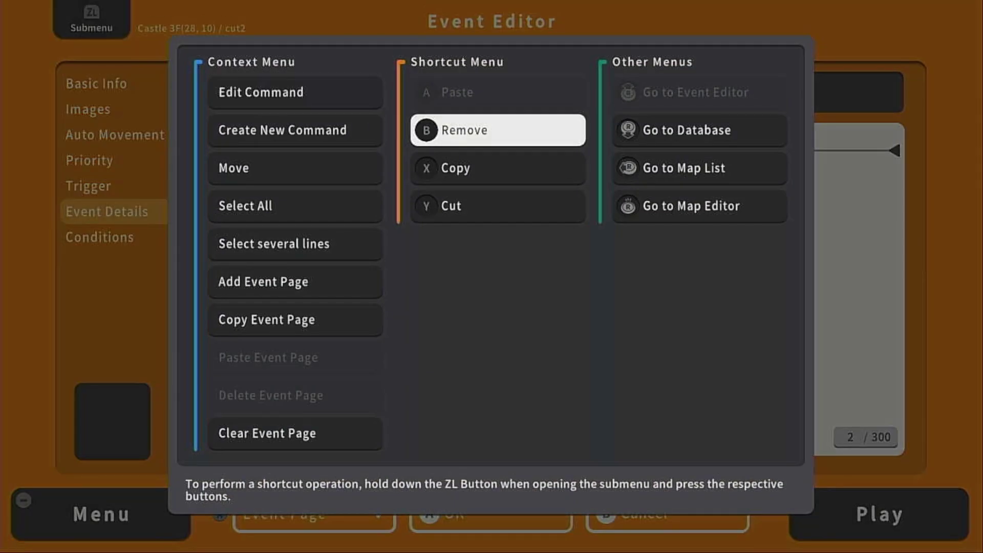
pyautogui.press('Return')
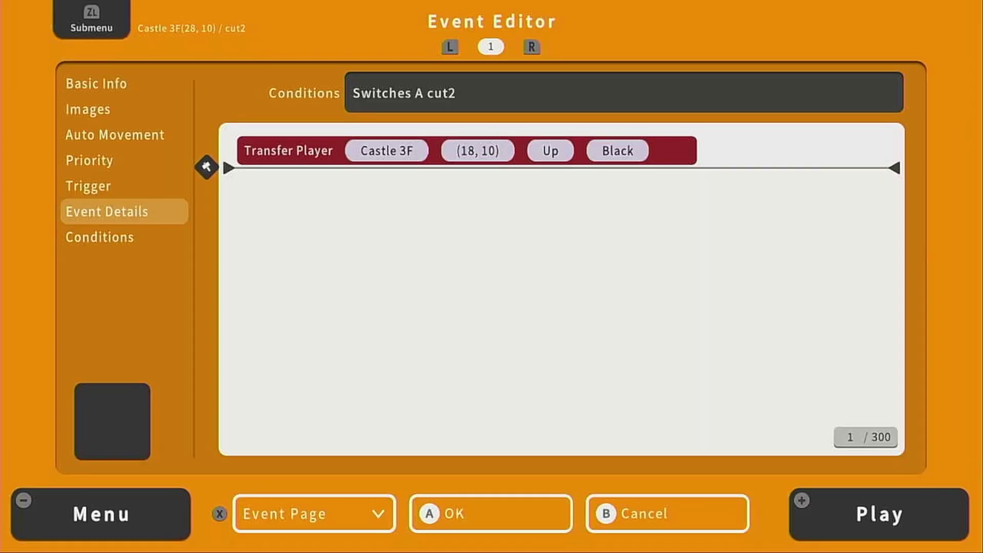
# Step: Start a Set Movement Route command below the Transfer Player command in cut2
pyautogui.press('Return')
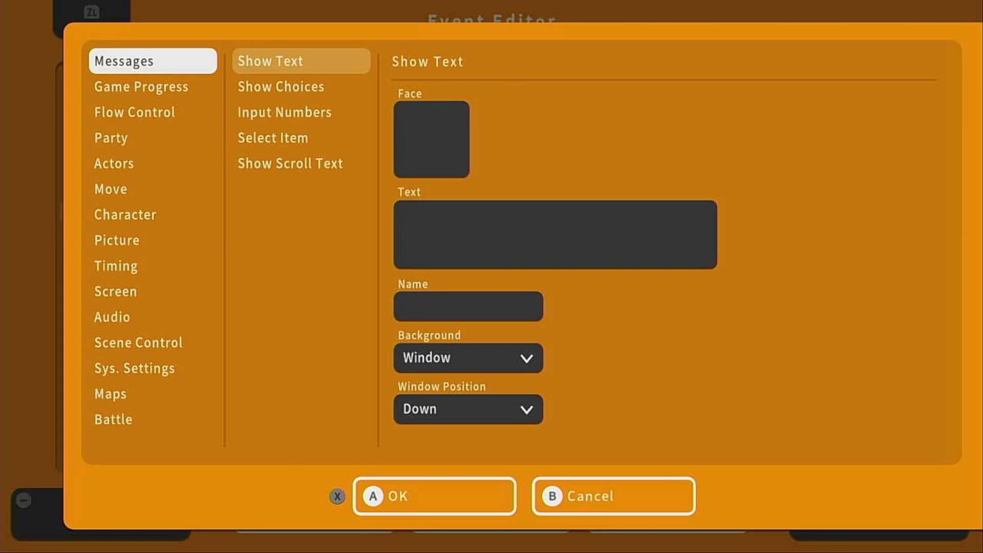
pyautogui.press('Down')
pyautogui.press('Down')
pyautogui.press('Down')
pyautogui.press('Down')
pyautogui.press('Down')
pyautogui.press('Right')
pyautogui.press('Down')
pyautogui.press('Down')
pyautogui.press('Down')
pyautogui.press('Down')
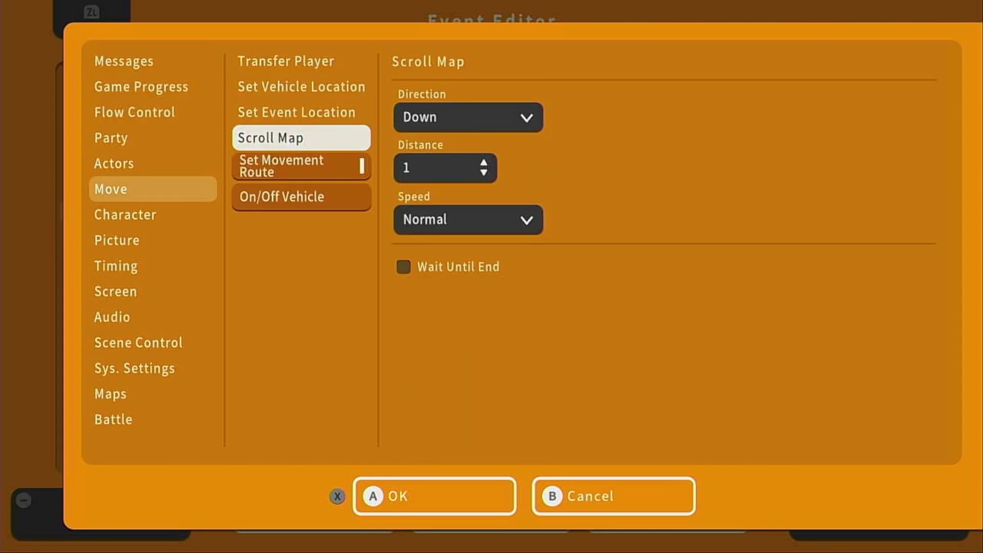
pyautogui.press('Return')
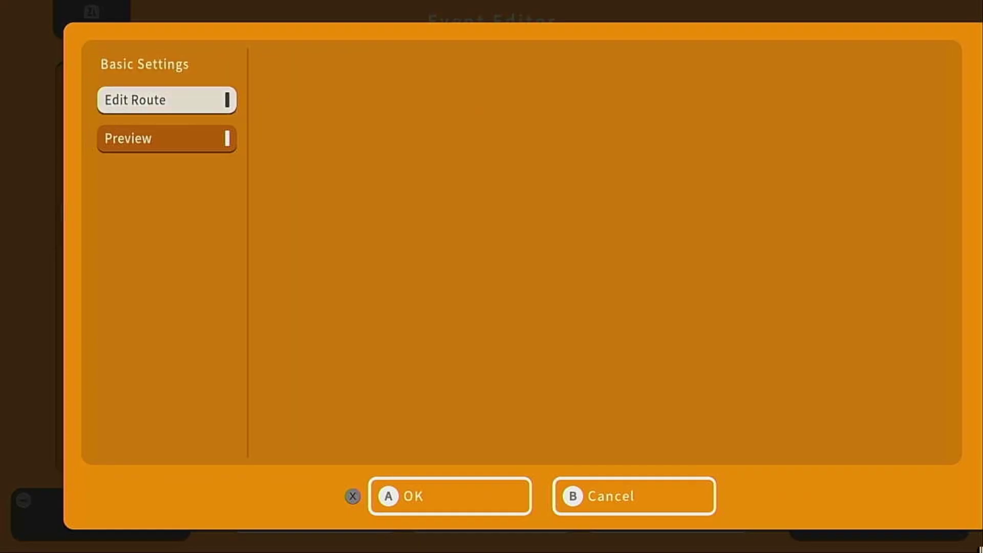
# Step: Add three Move Up commands to the Player's movement route, keeping Wait Until End
pyautogui.press('Return')
pyautogui.press('Down')
pyautogui.press('Down')
pyautogui.press('Down')
pyautogui.press('Return')
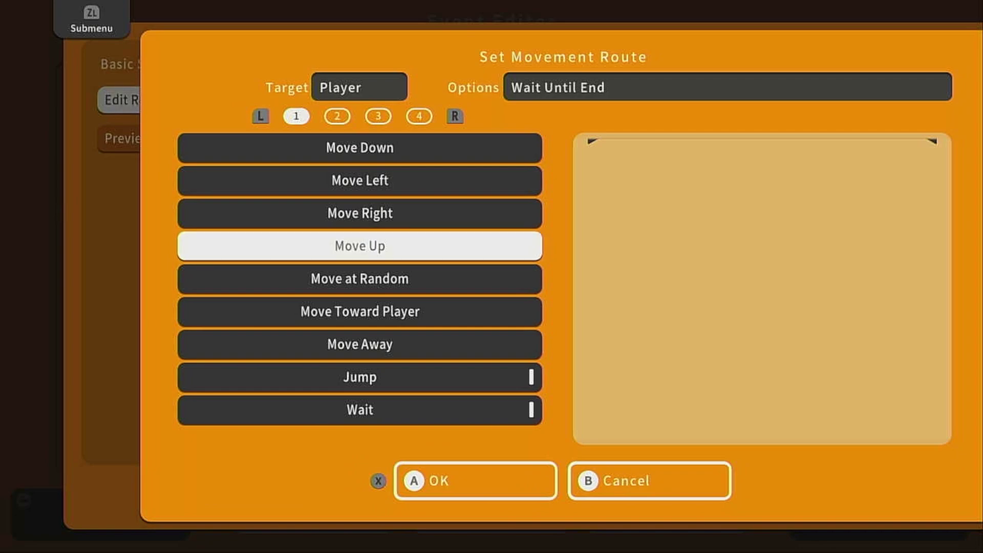
pyautogui.press('Return')
pyautogui.press('Return')
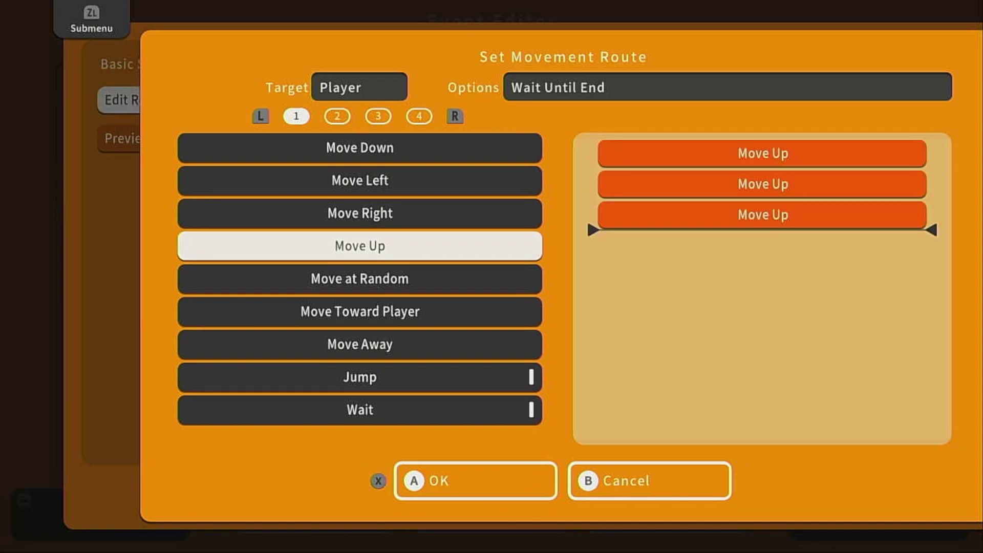
# Step: Start a Change Move Speed command ahead of the first Move Up in the route
pyautogui.press('Right')
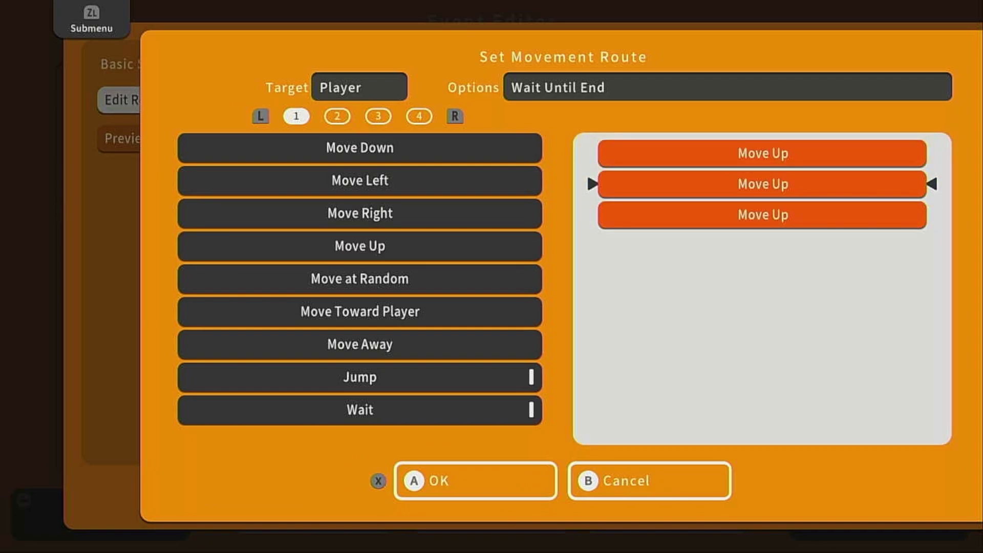
pyautogui.press('Left')
pyautogui.press('Down')
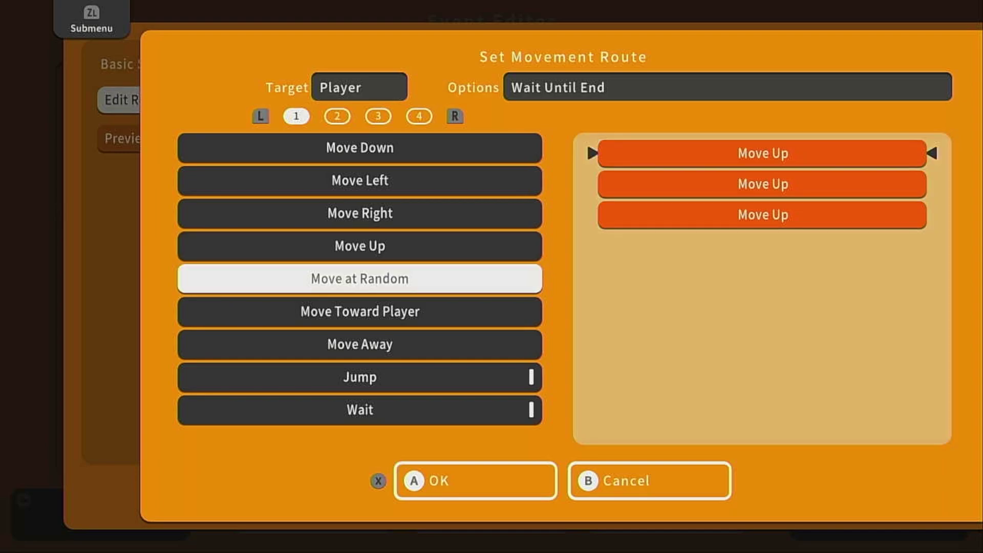
pyautogui.press('pagedown')
pyautogui.press('Down')
pyautogui.press('Down')
pyautogui.press('Down')
pyautogui.press('Down')
pyautogui.press('Down')
pyautogui.press('Down')
pyautogui.press('Down')
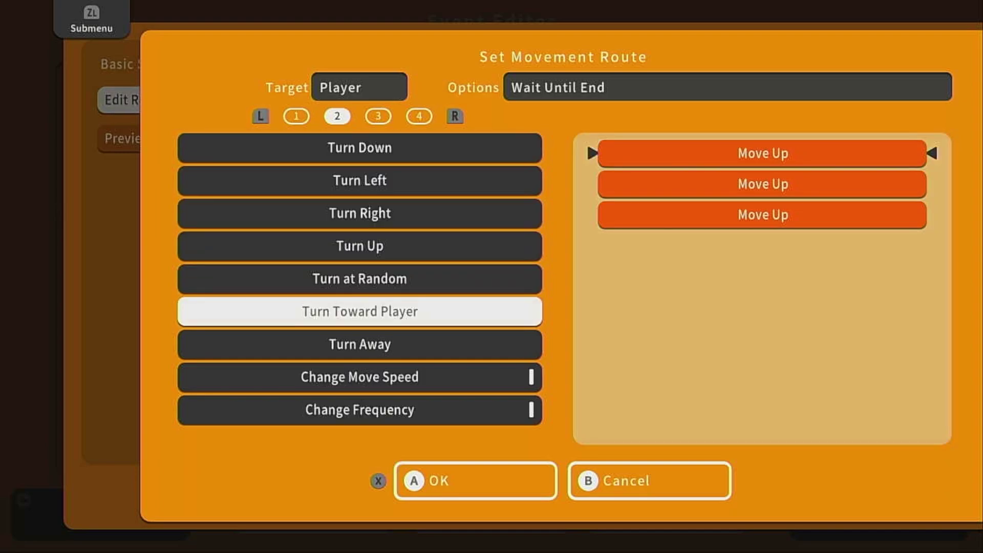
pyautogui.press('Return')
pyautogui.press('Return')
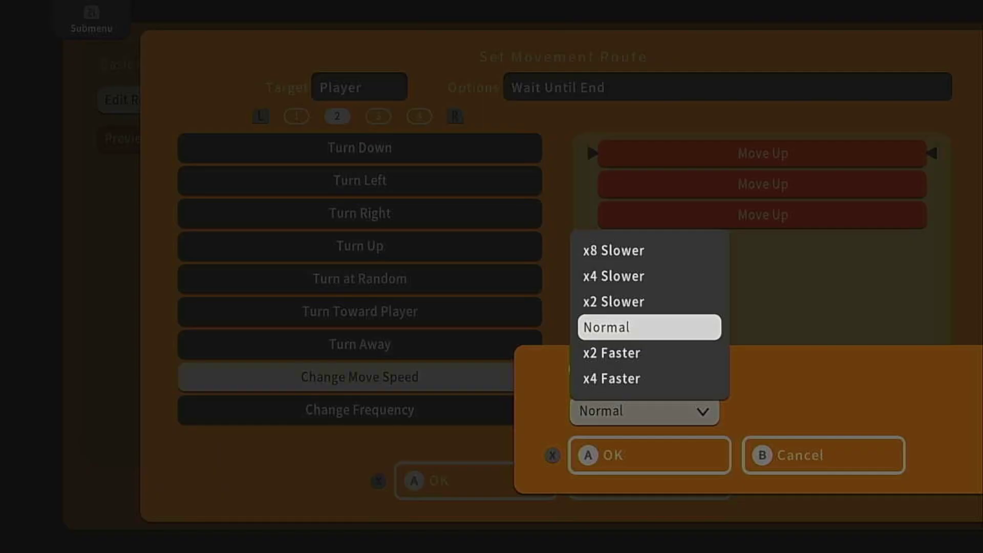
# Step: Set the movement speed to x4 Slower and add the finished movement route to the event
pyautogui.press('Up')
pyautogui.press('Up')
pyautogui.press('Return')
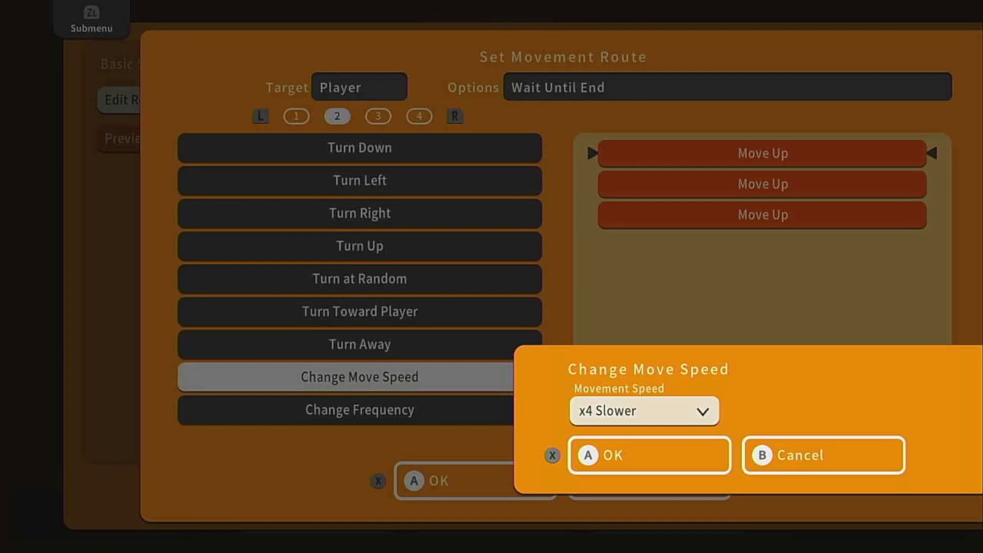
pyautogui.press('Down')
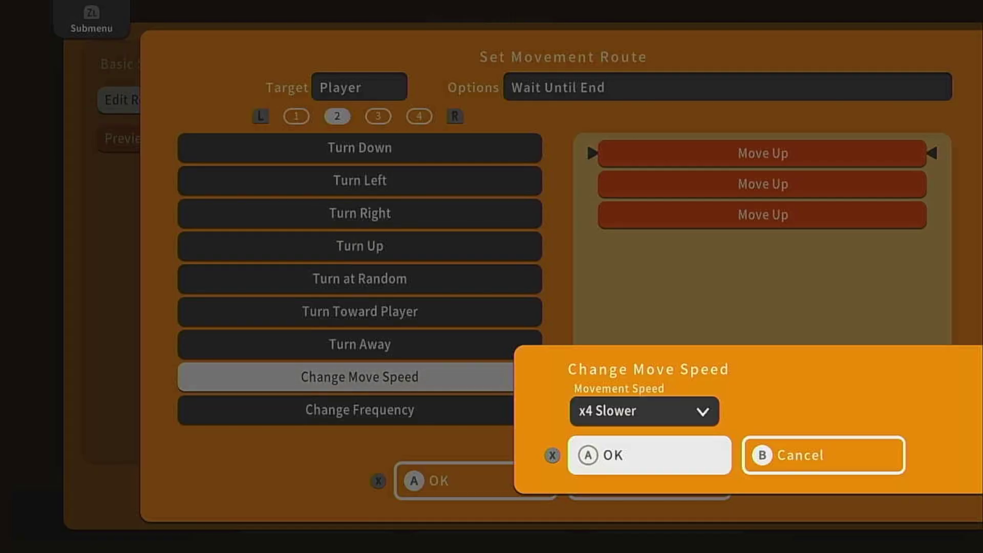
pyautogui.press('Return')
pyautogui.press('Down')
pyautogui.press('Return')
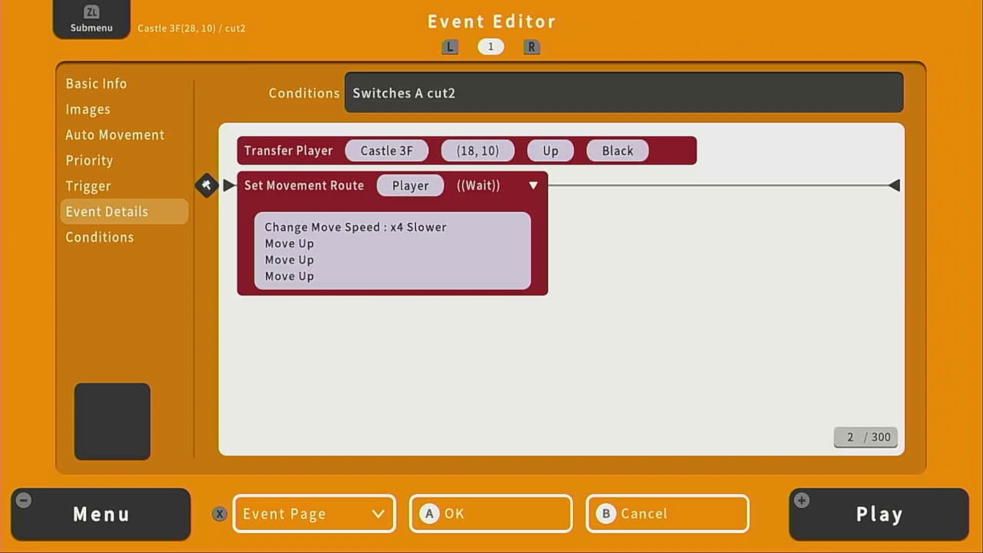
# Step: Start a Show Text command below the player's movement route
pyautogui.press('Down')
pyautogui.press('Return')
pyautogui.press('Right')
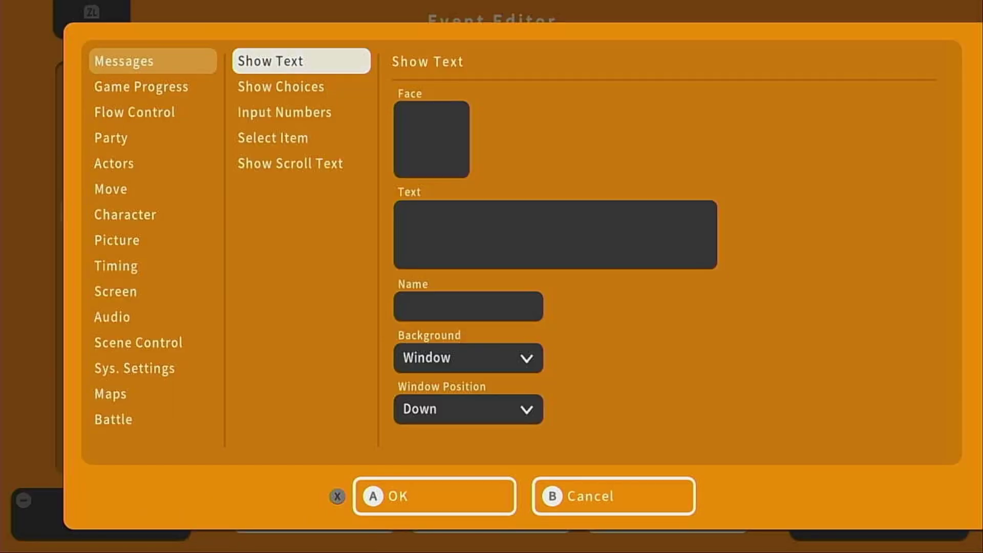
pyautogui.press('Return')
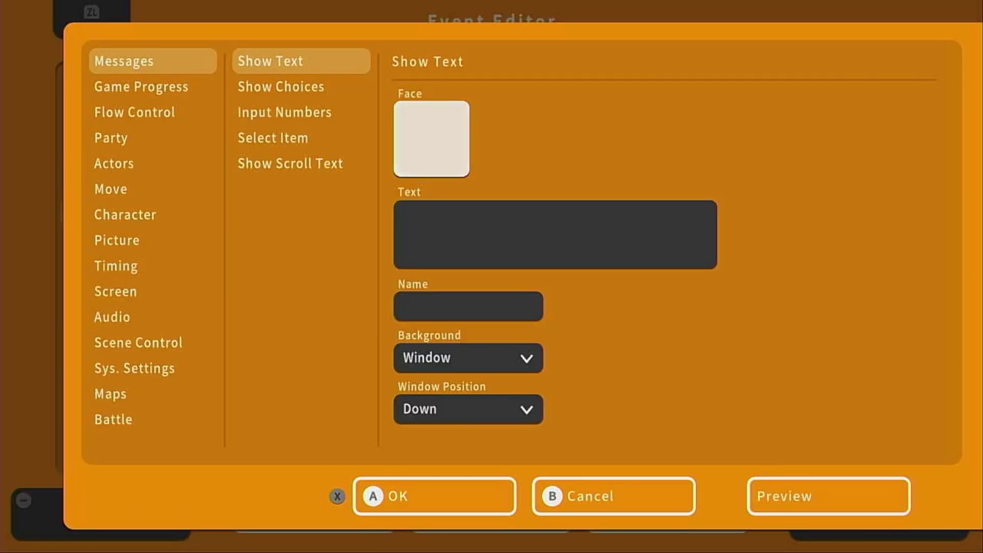
# Step: Set the message's face to the first portrait in the second row of DLC Character 20 Male_005
pyautogui.press('Return')
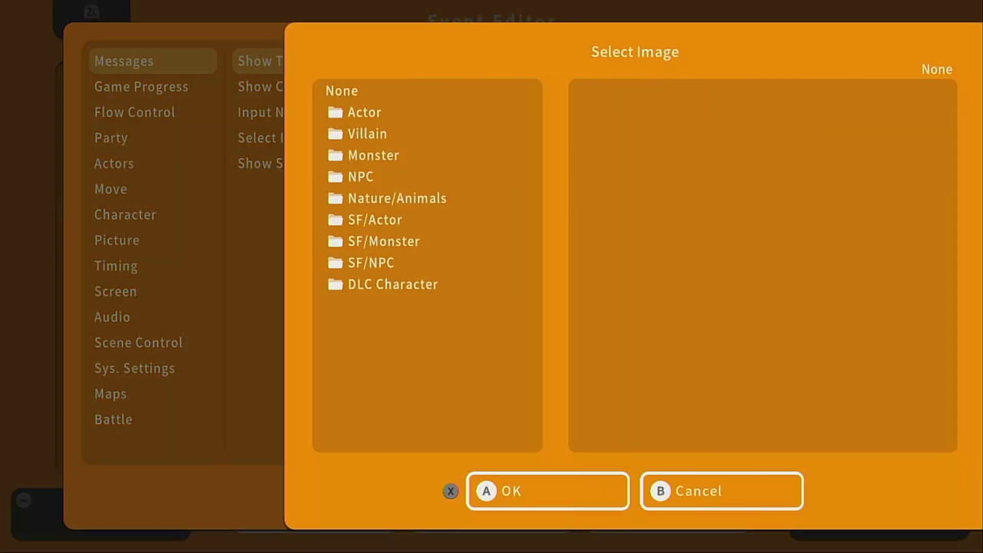
pyautogui.press('Down')
pyautogui.press('Down')
pyautogui.press('Down')
pyautogui.press('Down')
pyautogui.press('Down')
pyautogui.press('Down')
pyautogui.press('Down')
pyautogui.press('Down')
pyautogui.press('Down')
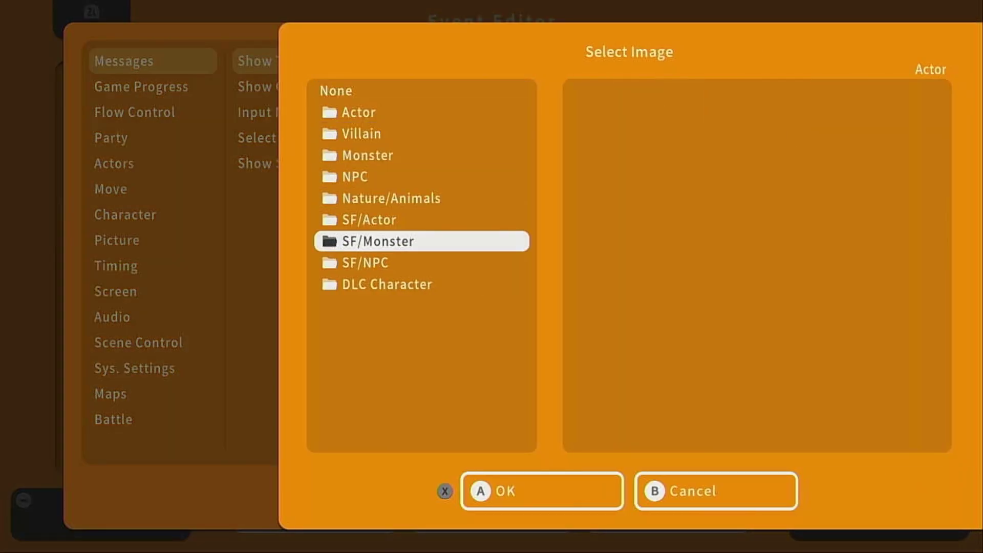
pyautogui.press('Return')
pyautogui.press('Down')
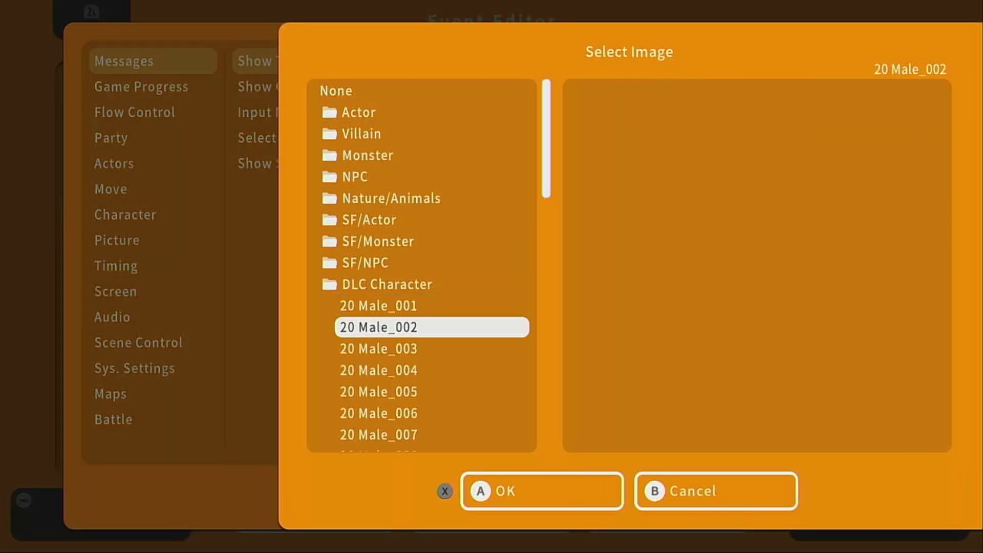
pyautogui.press('Down')
pyautogui.press('Down')
pyautogui.press('Down')
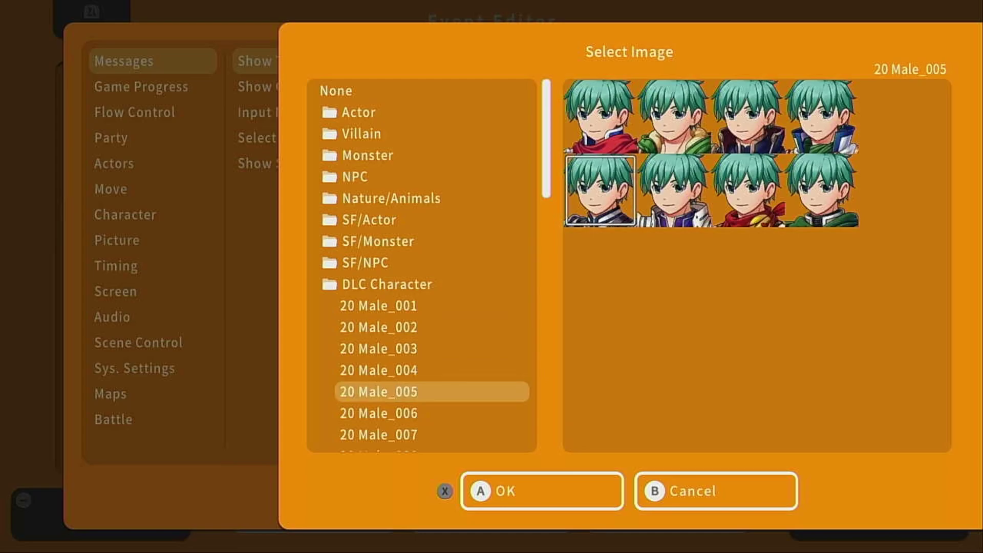
pyautogui.press('Return')
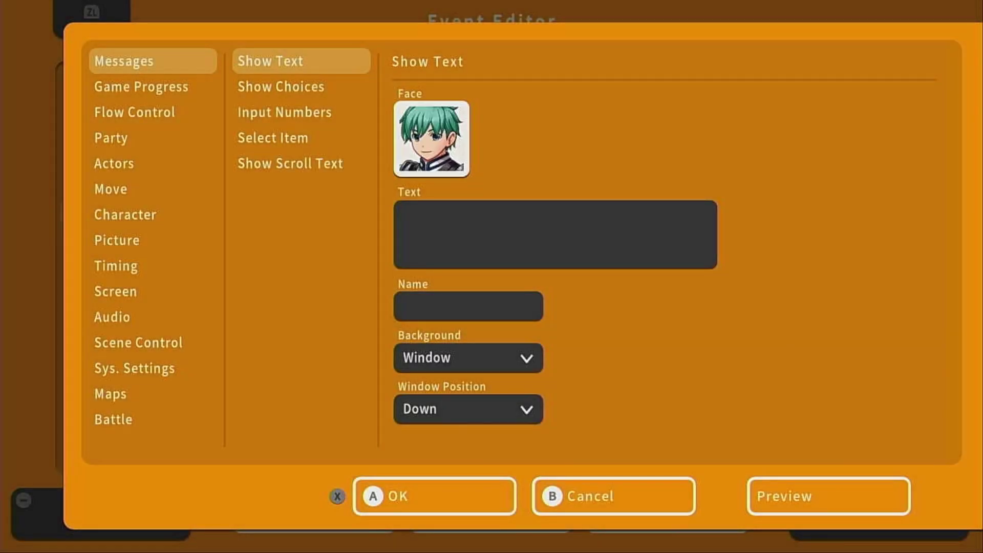
# Step: Enter the message text "Your Majesty, it is I, the Sword Fighter, Kael."
pyautogui.press('Down')
pyautogui.press('Return')
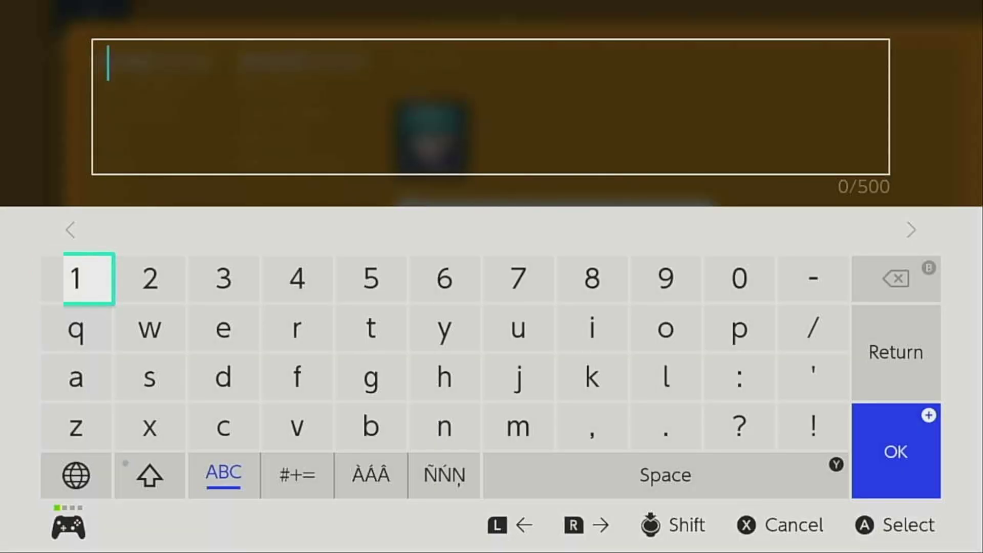
pyautogui.write('Your Majesty, it is I, the Sword Fighter, Kael.')
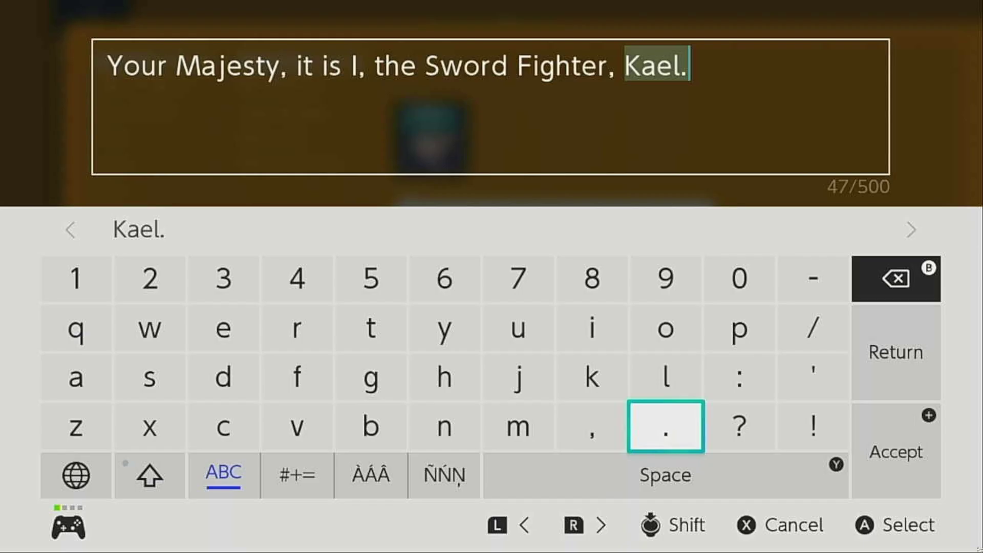
pyautogui.press('Return')
pyautogui.press('Return')
# Step: Set the message's speaker name to Kael
pyautogui.press('Down')
pyautogui.press('Return')
pyautogui.press('Right')
pyautogui.press('Right')
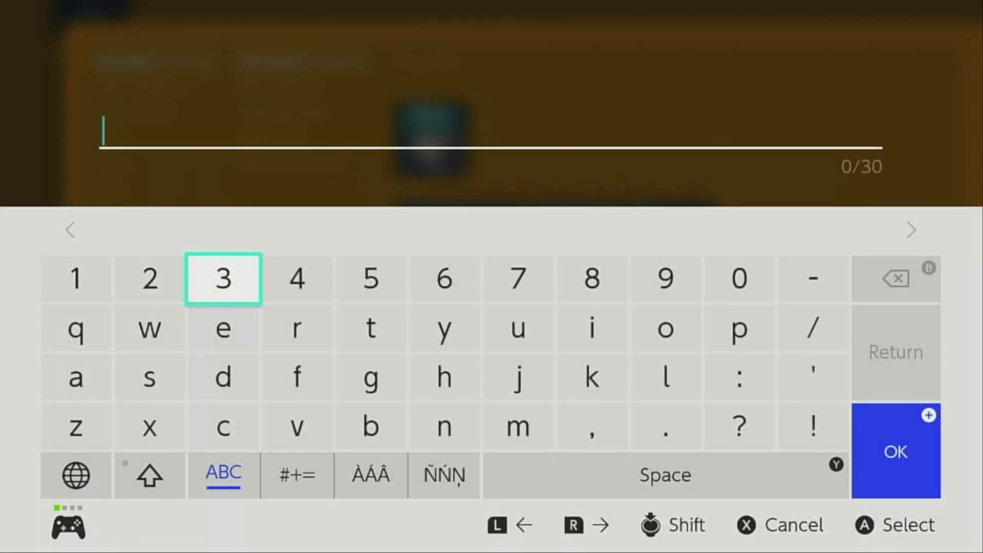
pyautogui.press('shift')
pyautogui.press('Right')
pyautogui.press('Right')
pyautogui.press('Right')
pyautogui.press('Right')
pyautogui.press('Right')
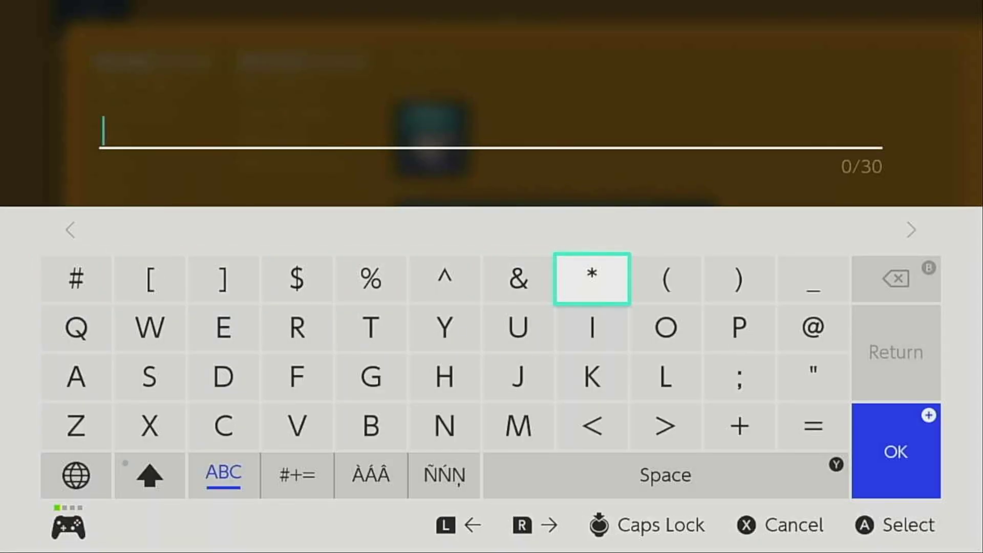
pyautogui.press('Down')
pyautogui.press('Down')
pyautogui.write('K')
pyautogui.press('Left')
pyautogui.press('Left')
pyautogui.press('Left')
pyautogui.press('Left')
pyautogui.press('Left')
pyautogui.press('Left')
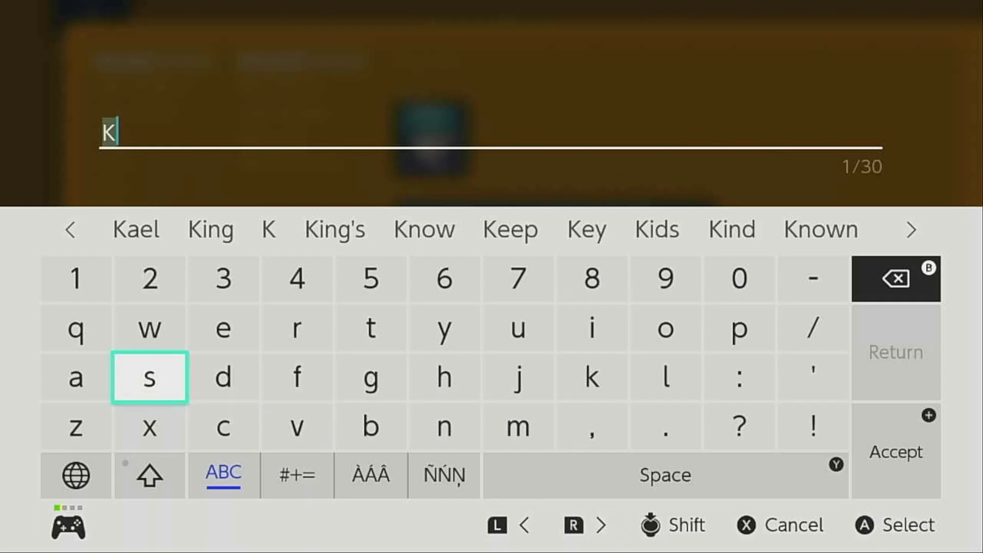
# Step: Keep the Window background and Down window position, and add the message to the cut2 event
pyautogui.press('Down')
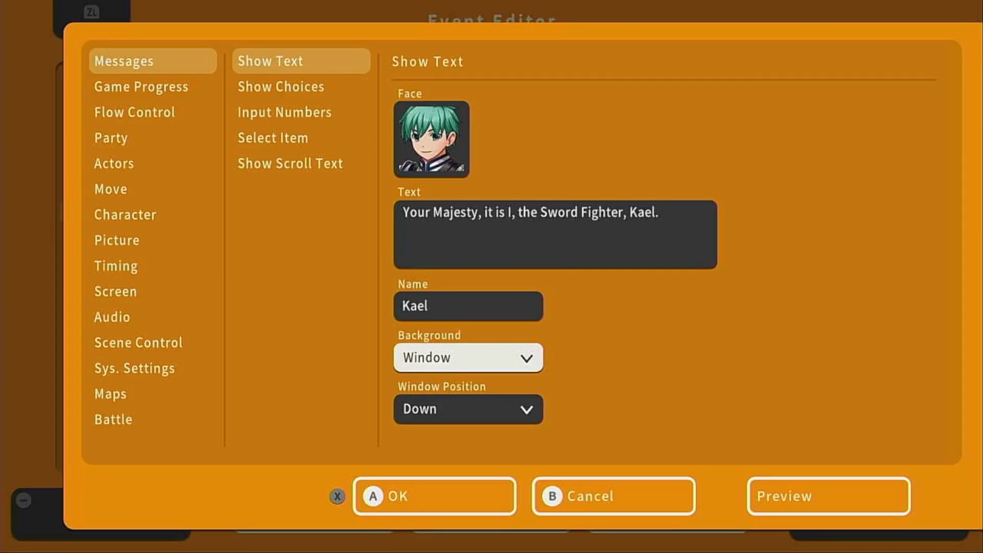
pyautogui.press('Down')
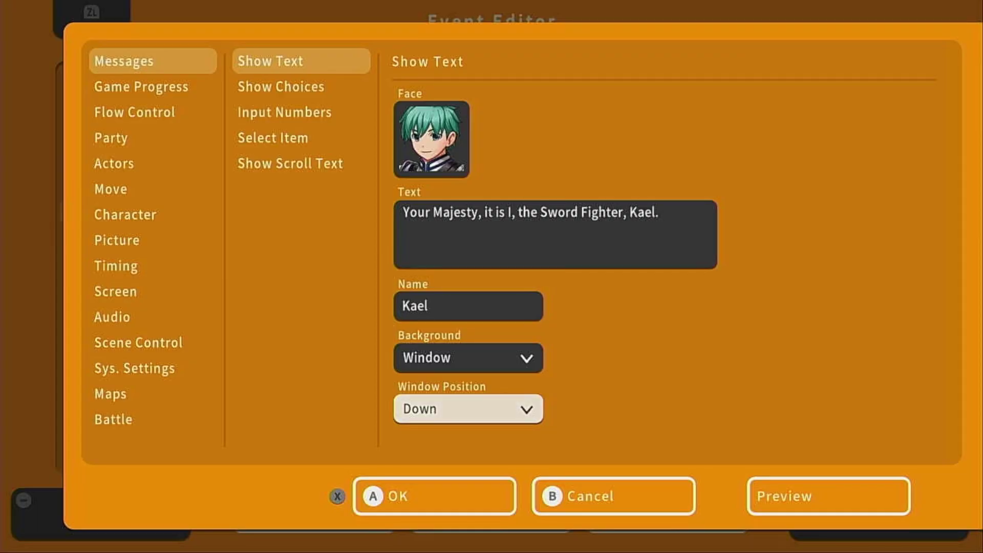
pyautogui.press('Down')
pyautogui.press('Return')
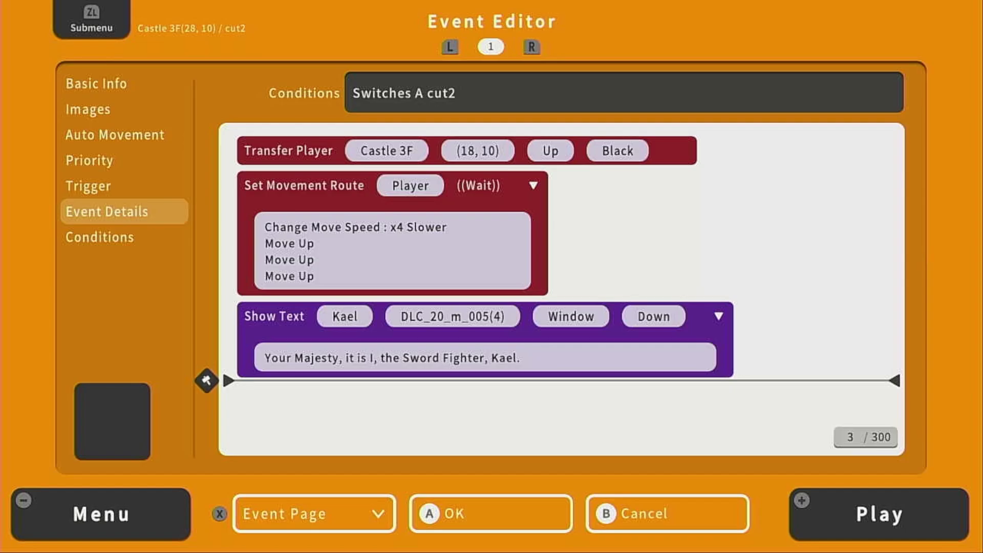
# Step: Start a Show Balloon command below Kael's message in cut2
pyautogui.press('Return')
pyautogui.press('Down')
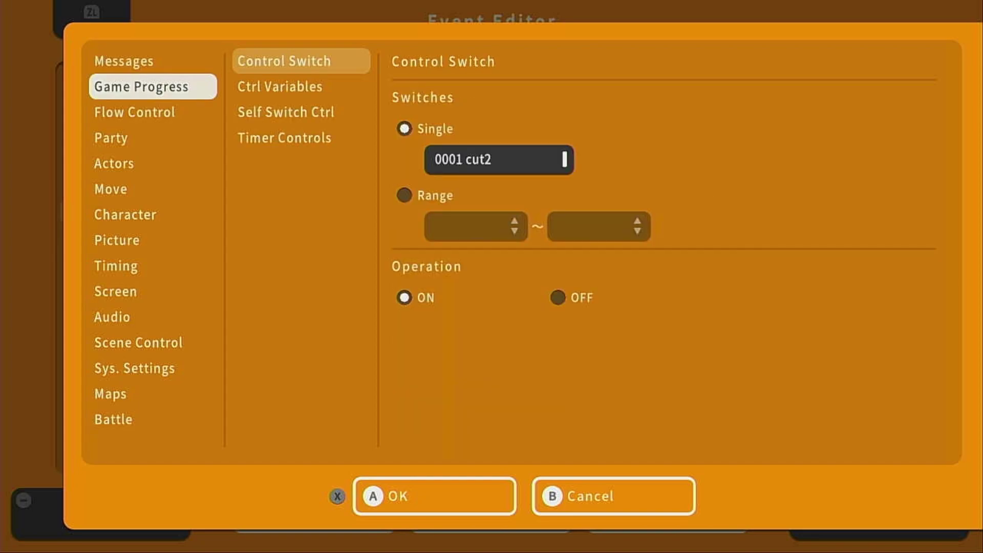
pyautogui.press('Down')
pyautogui.press('Down')
pyautogui.press('Down')
pyautogui.press('Down')
pyautogui.press('Down')
pyautogui.press('Right')
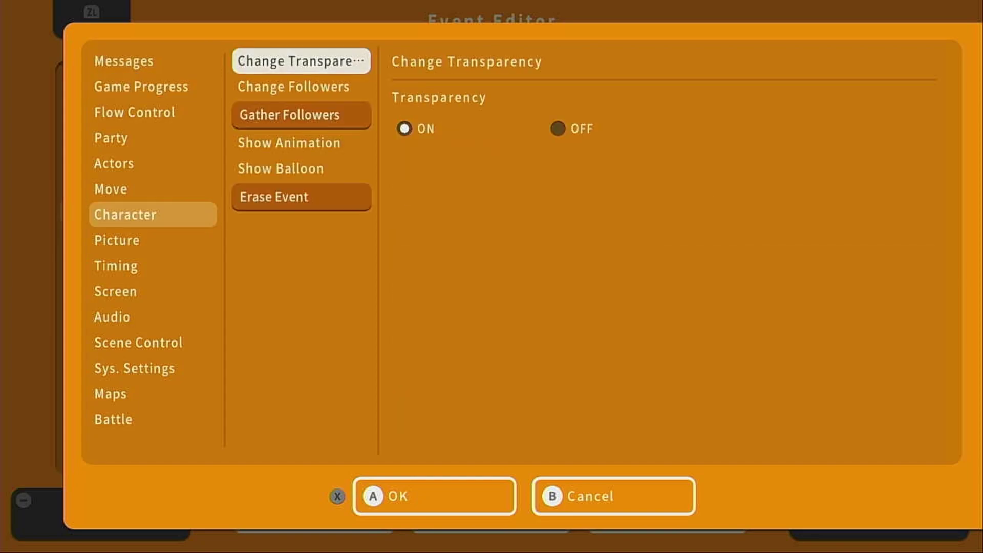
pyautogui.press('Down')
pyautogui.press('Down')
pyautogui.press('Down')
pyautogui.press('Down')
pyautogui.press('Right')
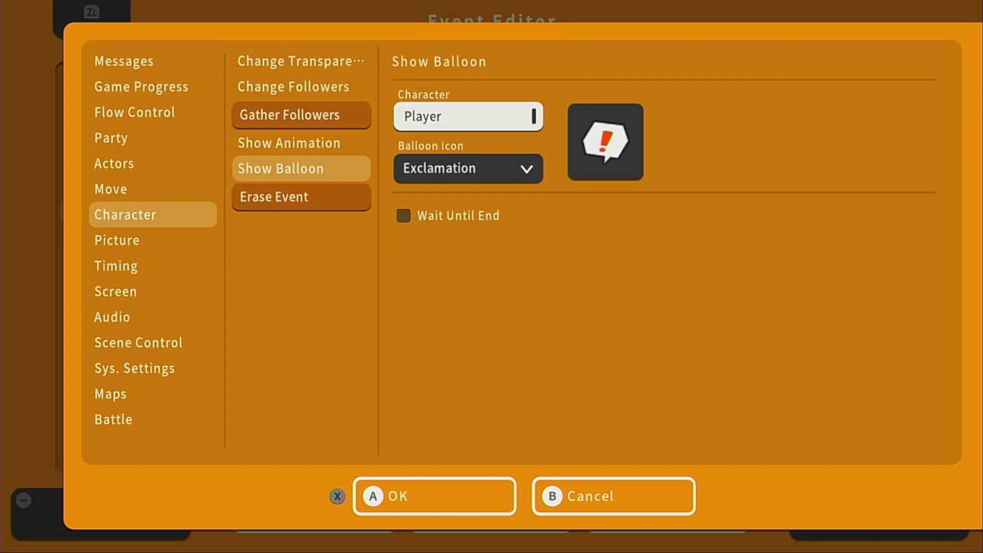
# Step: Set the balloon's character to the king event
pyautogui.press('Return')
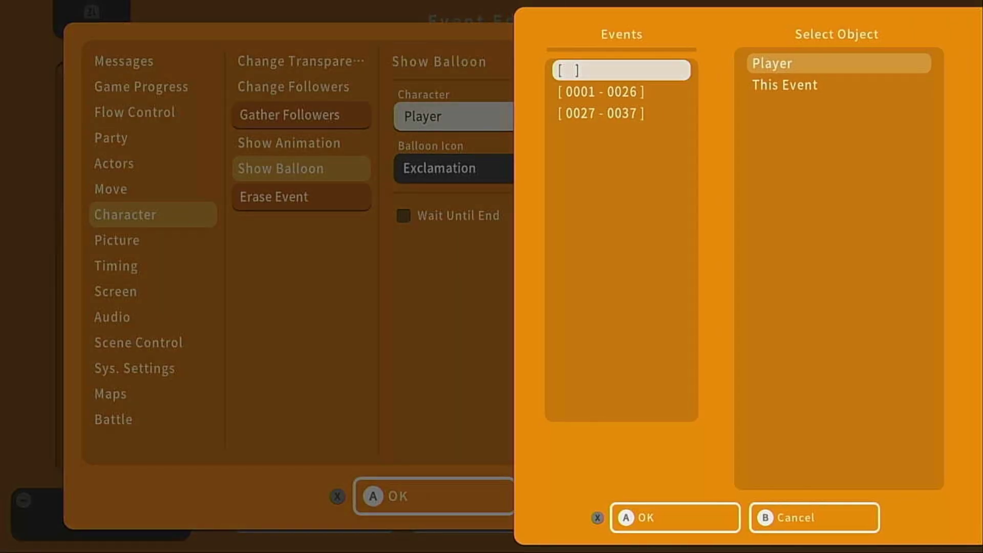
pyautogui.press('Down')
pyautogui.press('Right')
pyautogui.press('Down')
pyautogui.press('Down')
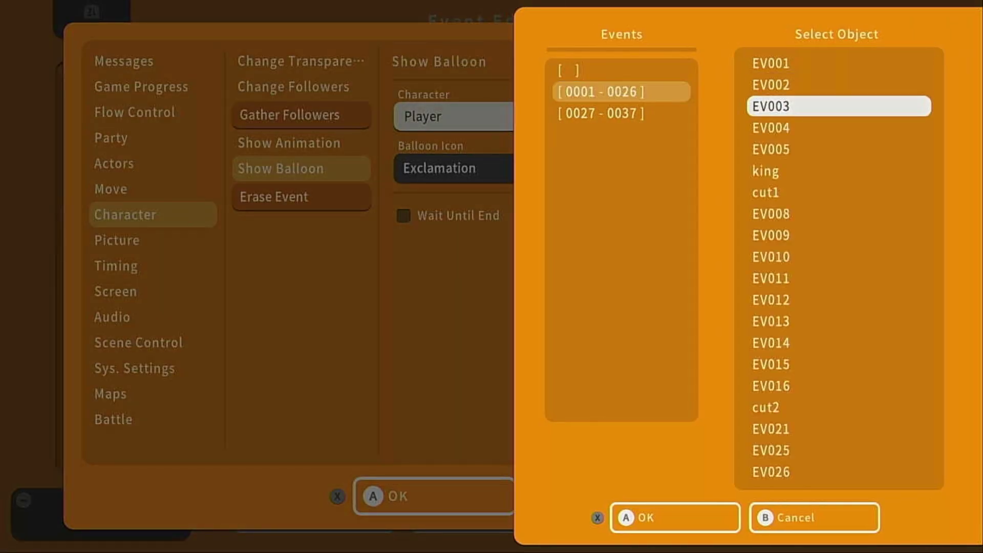
pyautogui.press('Down')
pyautogui.press('Down')
pyautogui.press('Down')
pyautogui.press('Return')
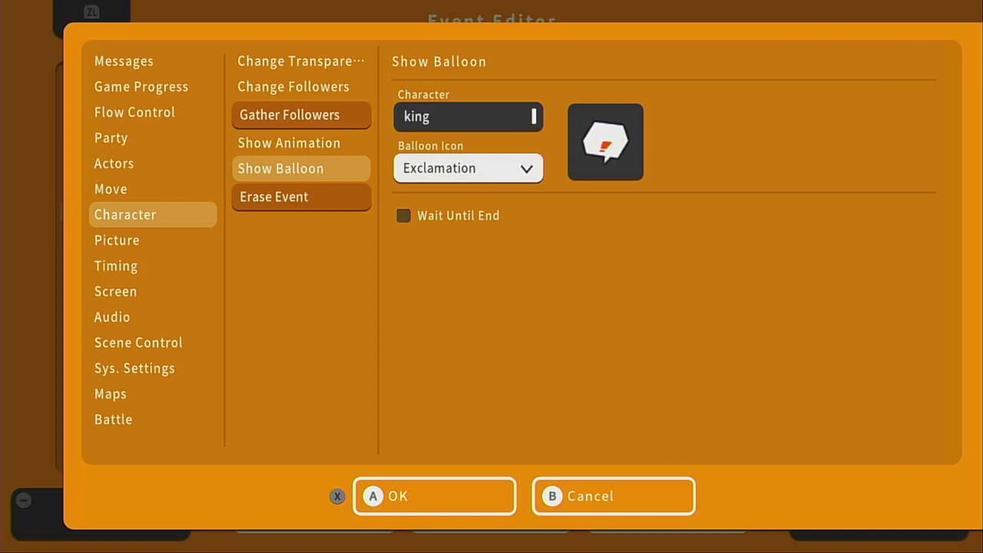
# Step: Try the Heart icon for the king's balloon
pyautogui.press('Return')
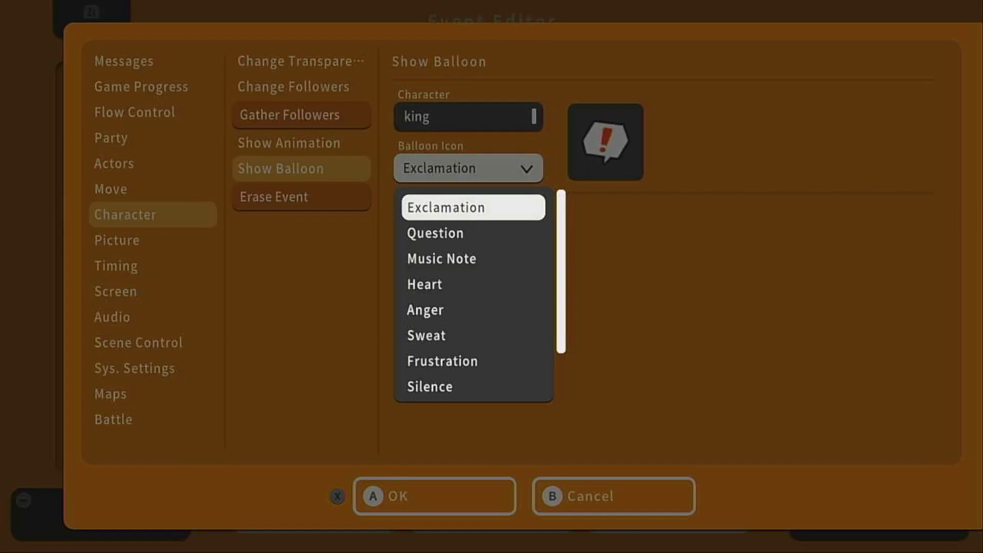
pyautogui.press('Down')
pyautogui.press('Down')
pyautogui.press('Down')
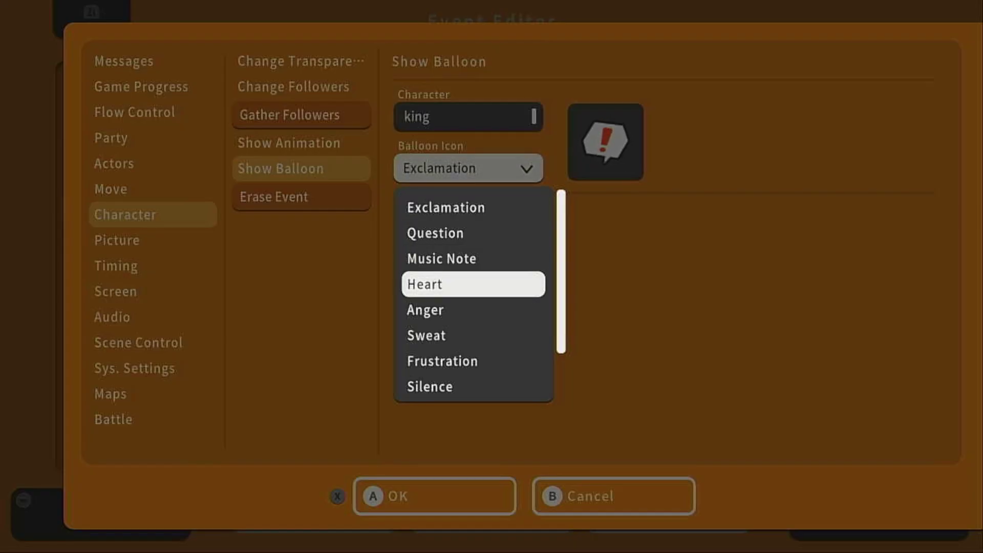
pyautogui.press('Return')
# Step: Look through the other balloon icons and set the king's balloon back to Exclamation
pyautogui.press('Return')
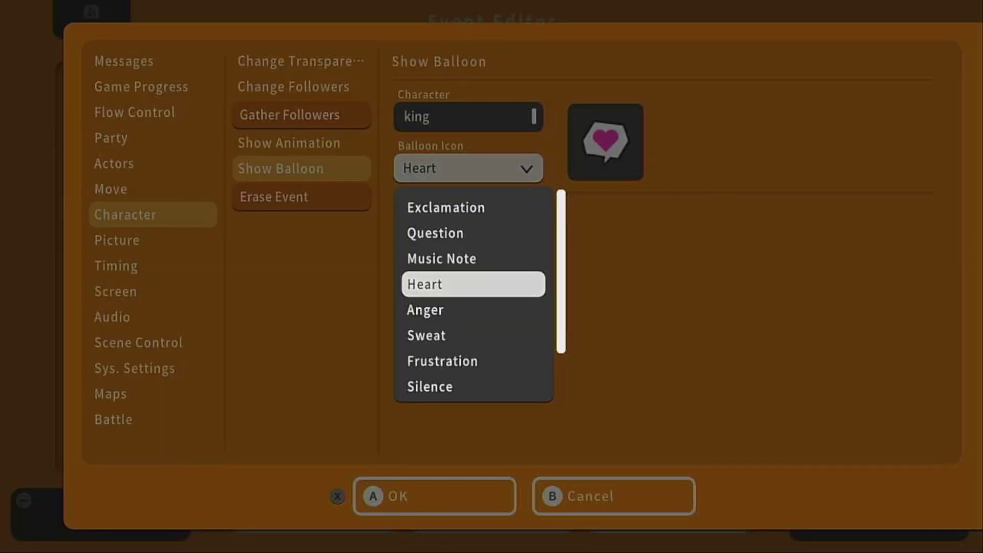
pyautogui.press('Down')
pyautogui.press('Down')
pyautogui.press('Down')
pyautogui.press('Down')
pyautogui.press('Down')
pyautogui.press('Up')
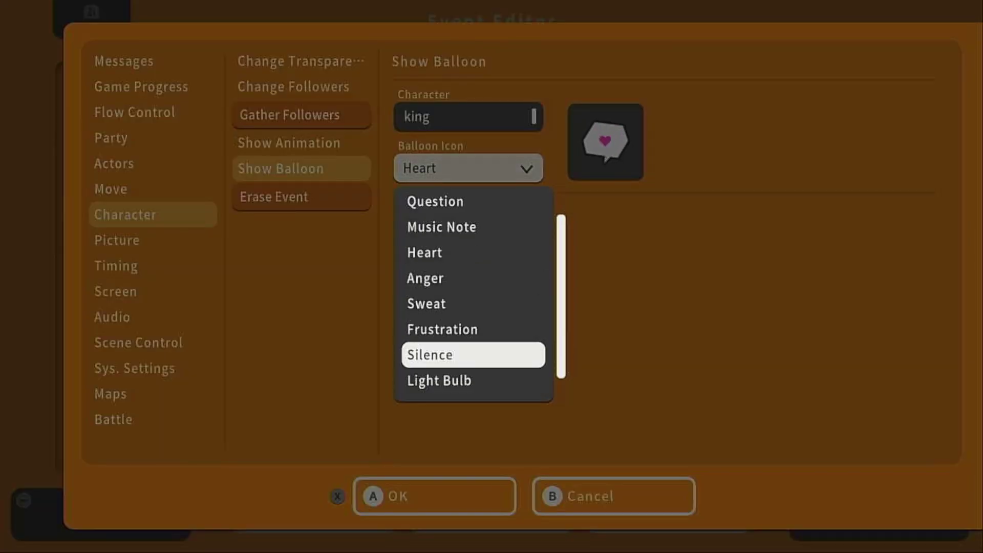
pyautogui.press('Down')
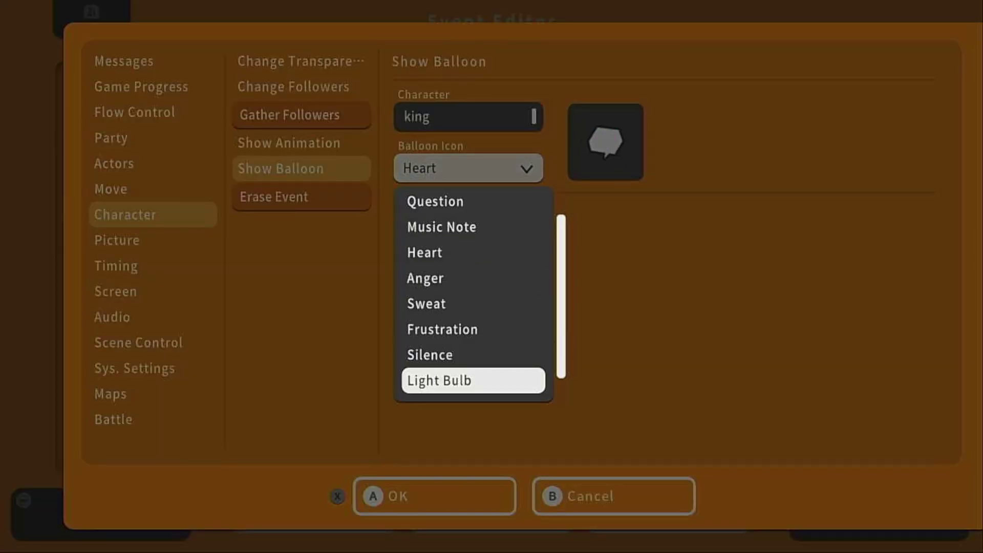
pyautogui.press('Up')
pyautogui.press('Up')
pyautogui.press('Up')
pyautogui.press('Up')
pyautogui.press('Up')
pyautogui.press('Up')
pyautogui.press('Up')
pyautogui.press('Up')
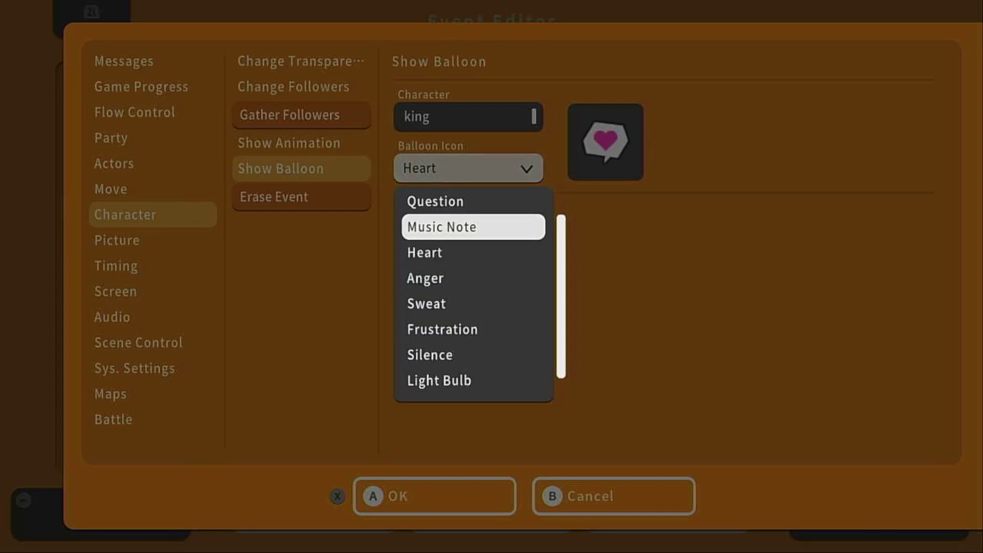
pyautogui.press('Return')
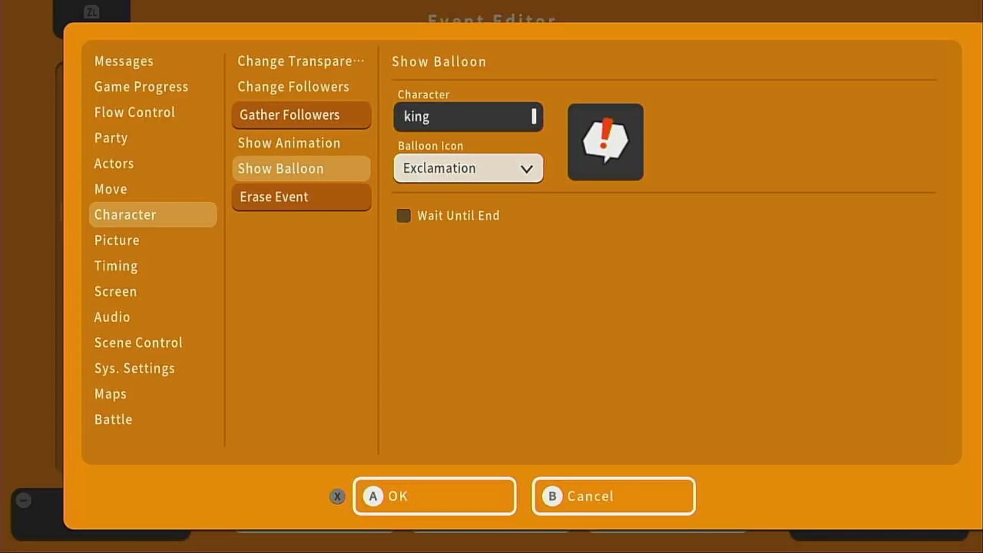
# Step: Enable Wait Until End for the king's Exclamation balloon and add the command to the cut2 event
pyautogui.press('Down')
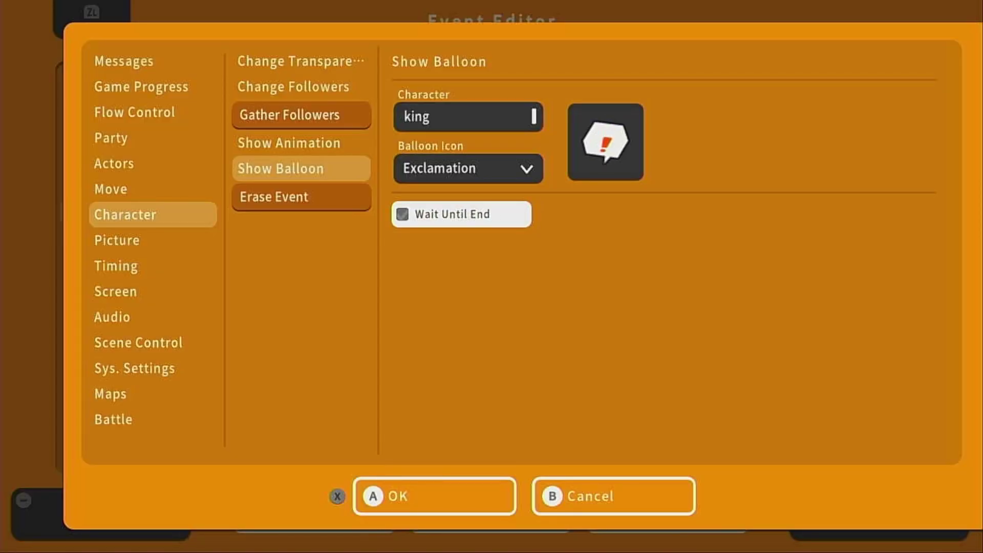
pyautogui.press('Return')
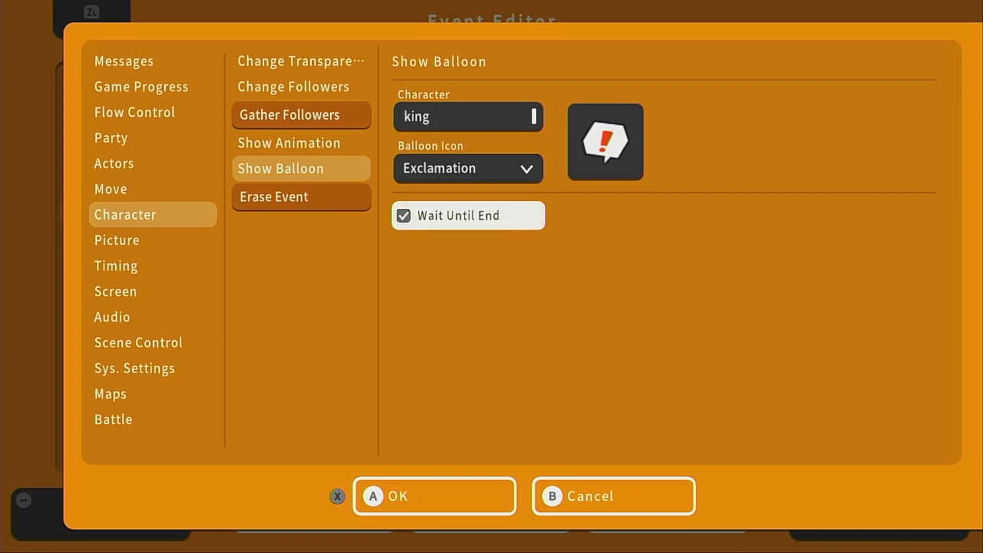
pyautogui.press('Down')
pyautogui.press('Return')
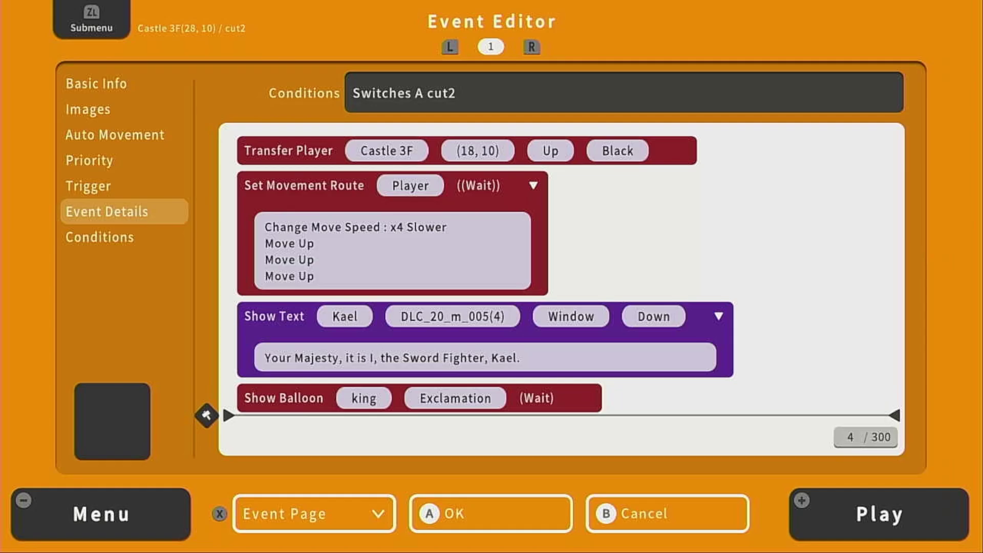
# Step: Start a Show Text command below the king's balloon and set its face to the crowned, white-bearded king from NPC3
pyautogui.press('Return')
pyautogui.press('Return')
pyautogui.press('Return')
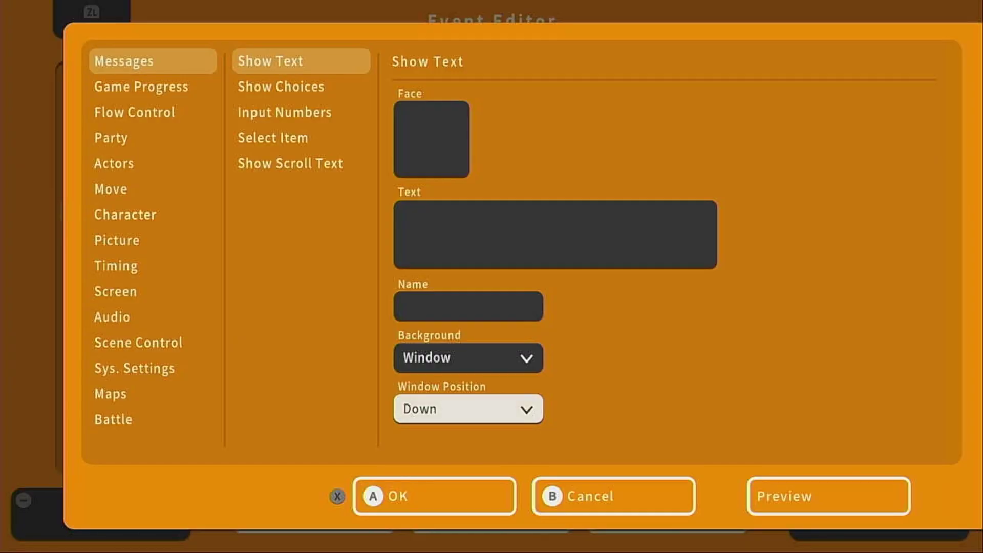
pyautogui.press('Up')
pyautogui.press('Up')
pyautogui.press('Up')
pyautogui.press('Up')
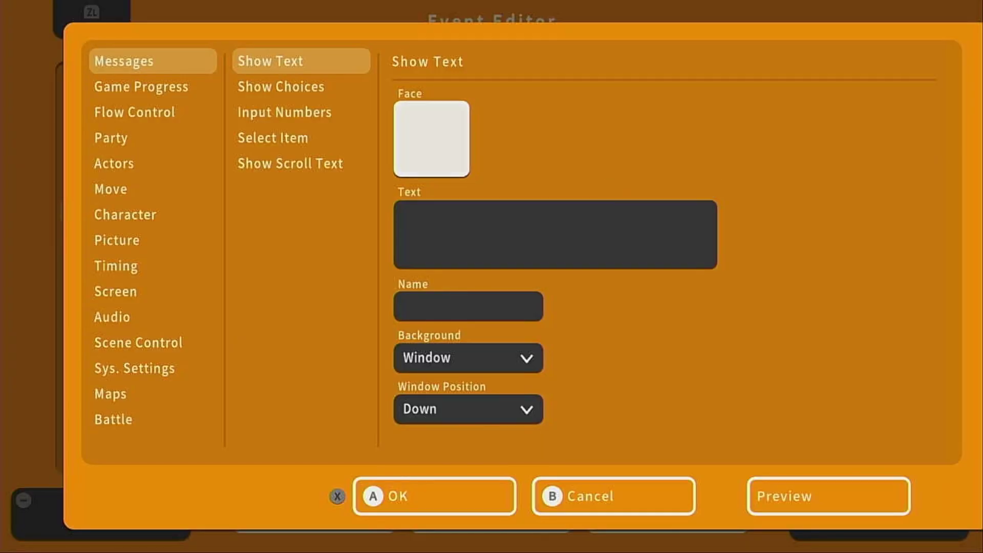
pyautogui.press('Return')
pyautogui.press('Down')
pyautogui.press('Down')
pyautogui.press('Down')
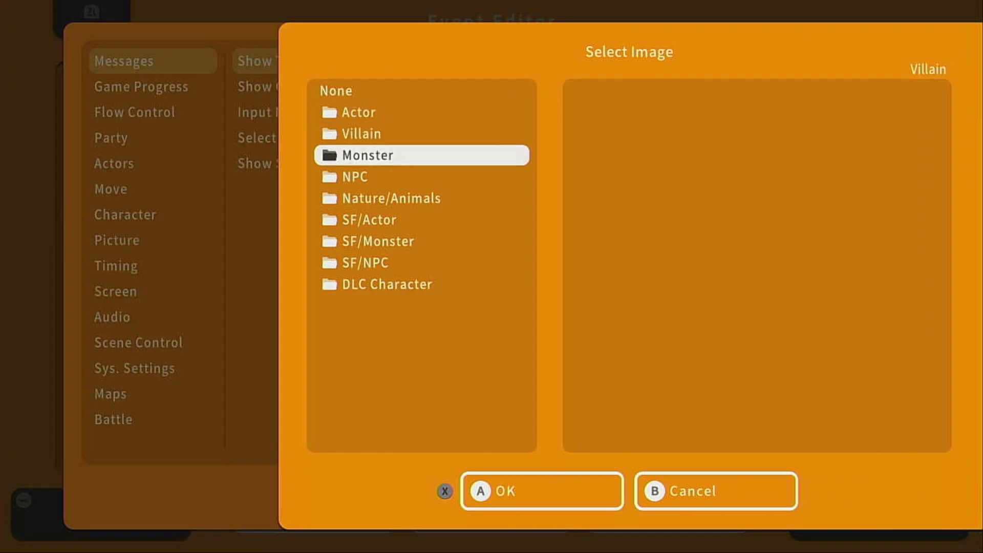
pyautogui.press('Down')
pyautogui.press('Return')
pyautogui.press('Down')
pyautogui.press('Down')
pyautogui.press('Down')
pyautogui.press('Right')
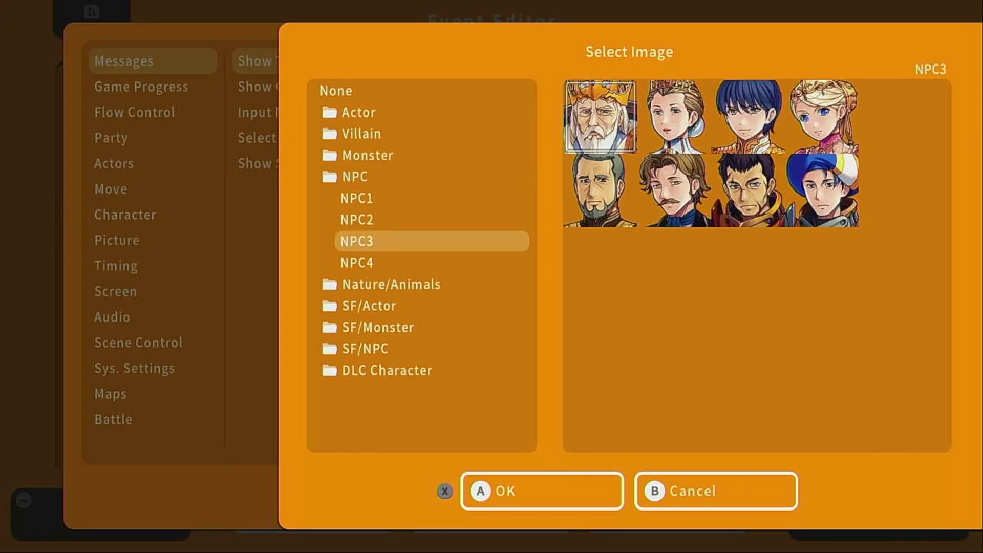
pyautogui.press('Return')
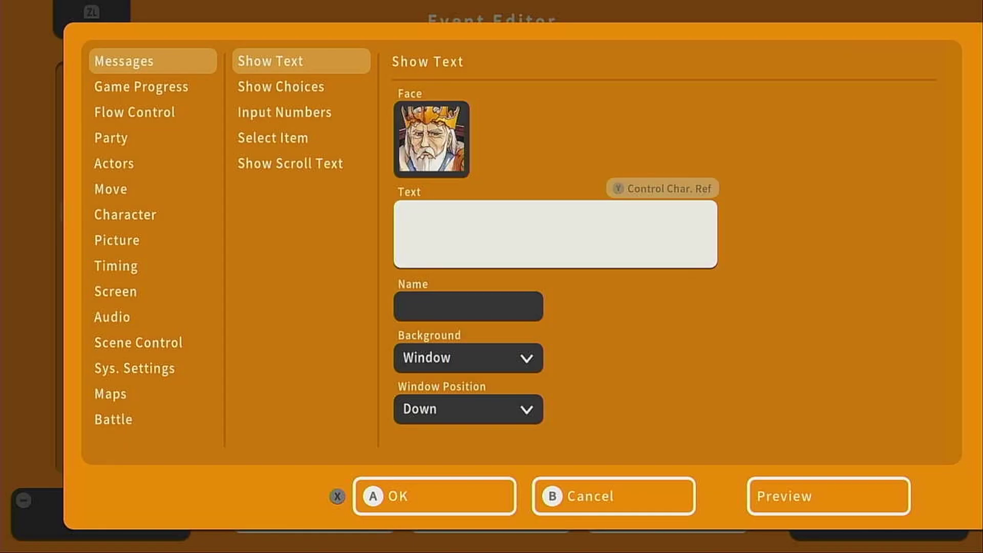
# Step: Enter the message text "Kael! I'm so glad you're here!"
pyautogui.press('Down')
pyautogui.press('Return')
pyautogui.write("Kael! I'm so glad you're here!")
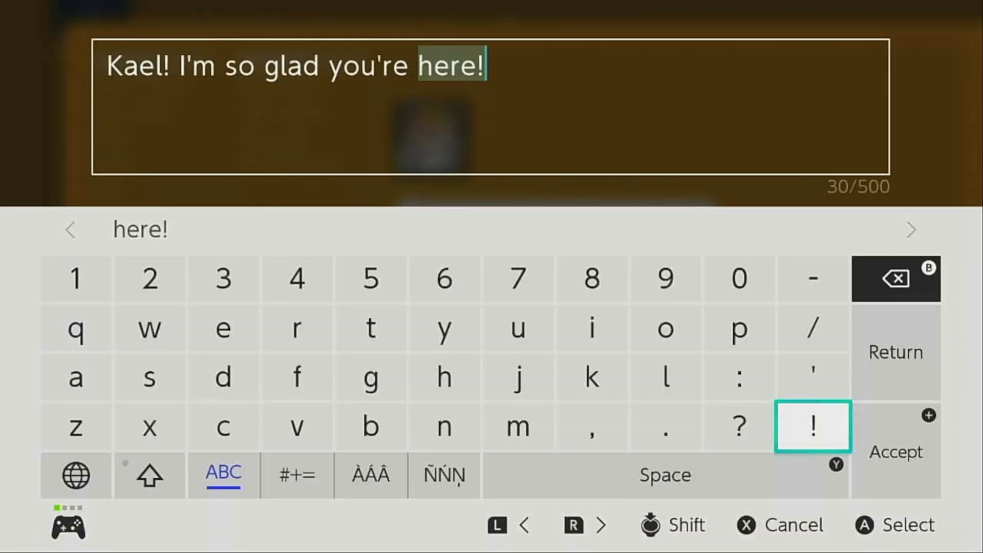
pyautogui.press('Up')
pyautogui.press('Right')
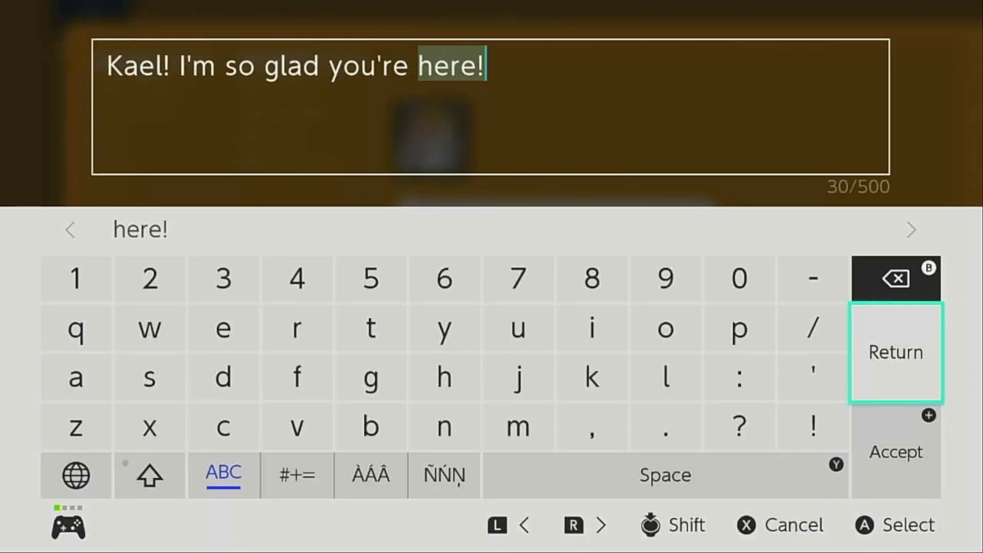
pyautogui.press('+')
# Step: Set the message's speaker name to King and add the message to the cut2 event
pyautogui.press('Down')
pyautogui.press('Return')
pyautogui.press('Right')
pyautogui.press('Right')
pyautogui.press('Right')
pyautogui.press('Right')
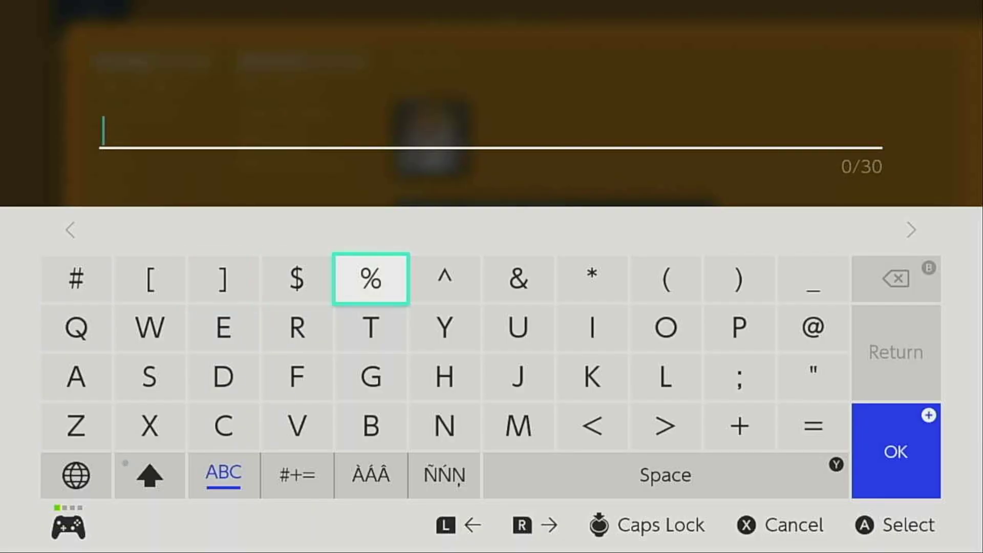
pyautogui.press('Right')
pyautogui.press('Right')
pyautogui.press('Down')
pyautogui.write('King')
pyautogui.press('Return')
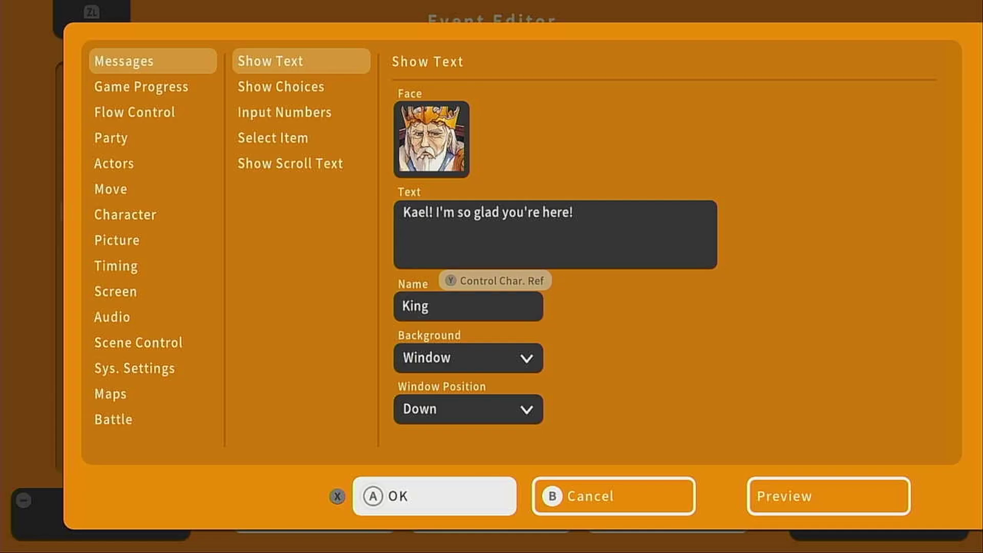
pyautogui.press('Return')
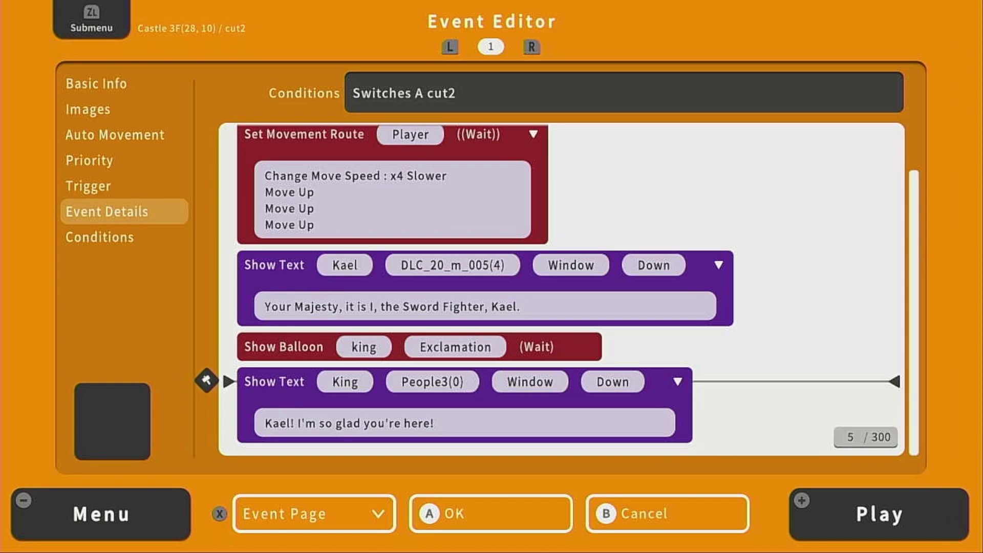
# Step: Copy the King's message and paste the duplicate directly below it
pyautogui.press('zl')
pyautogui.press('Right')
pyautogui.press('Down')
pyautogui.press('Down')
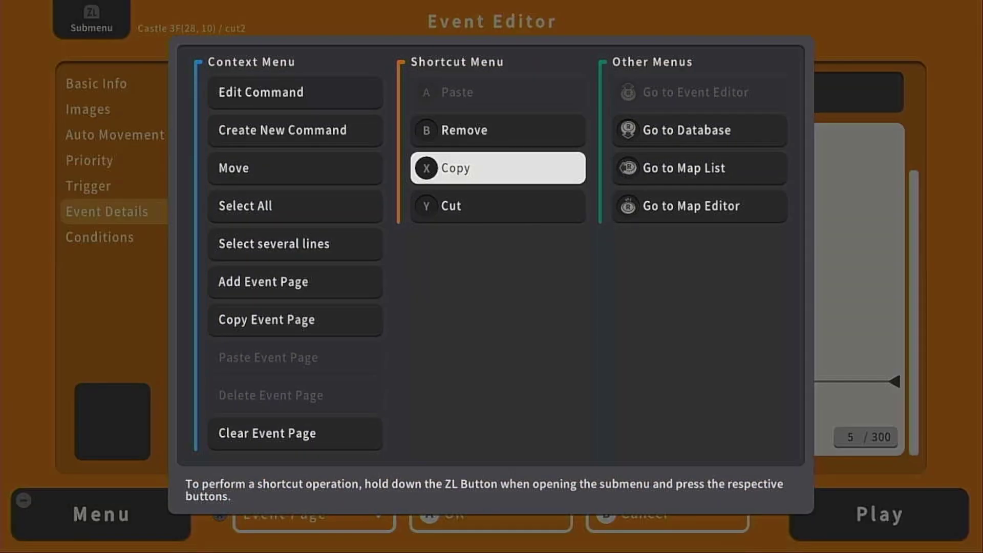
pyautogui.press('Return')
pyautogui.press('zl')
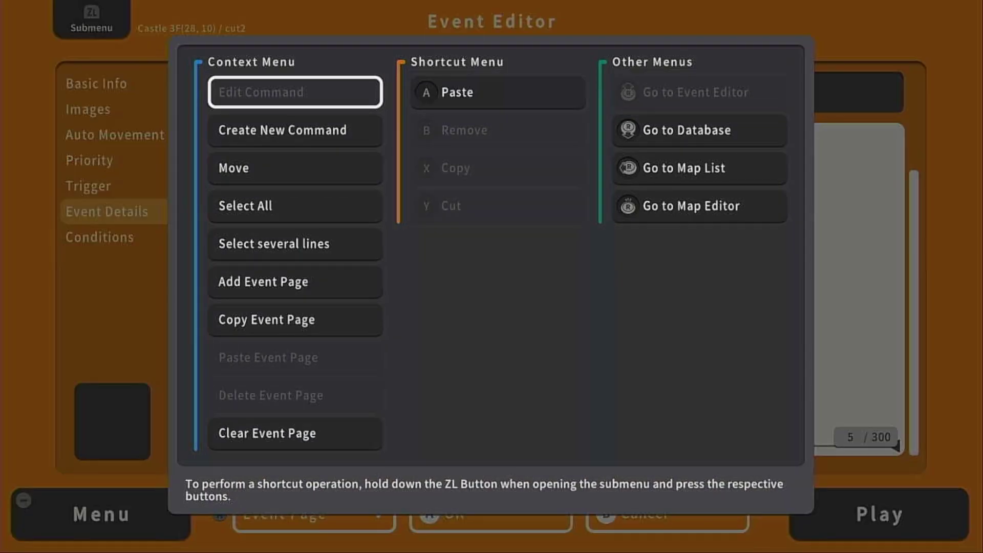
pyautogui.press('Right')
pyautogui.press('Return')
# Step: Change the pasted King message's text to "It's terrible! Our Crystal Wards are losing power!"
pyautogui.press('Return')
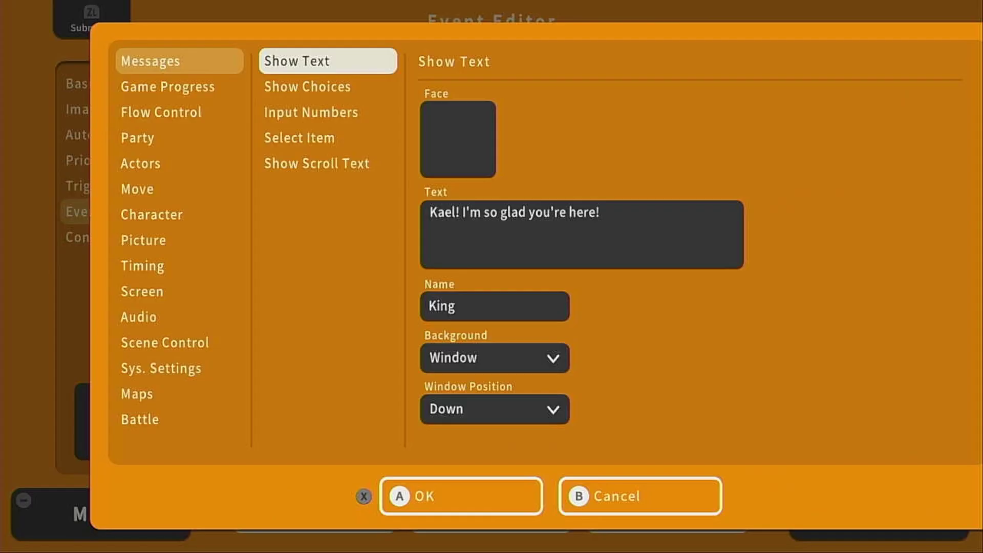
pyautogui.press('Right')
pyautogui.press('Up')
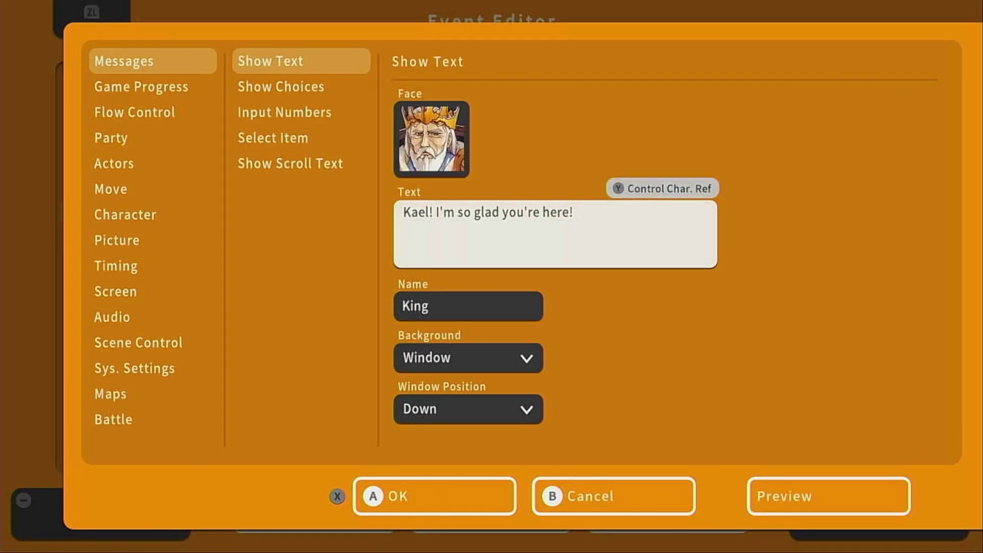
pyautogui.press('Return')
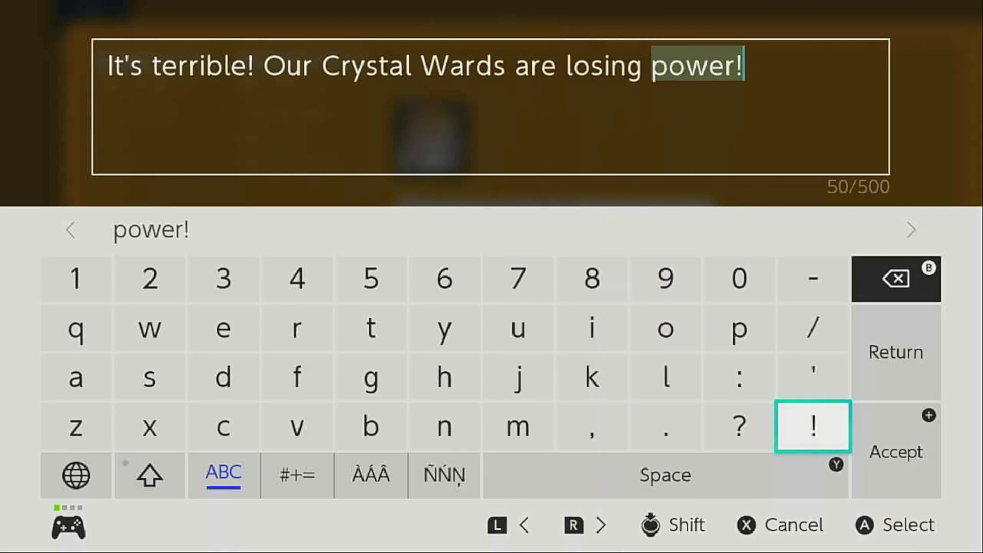
pyautogui.press('Return')
pyautogui.press('Return')
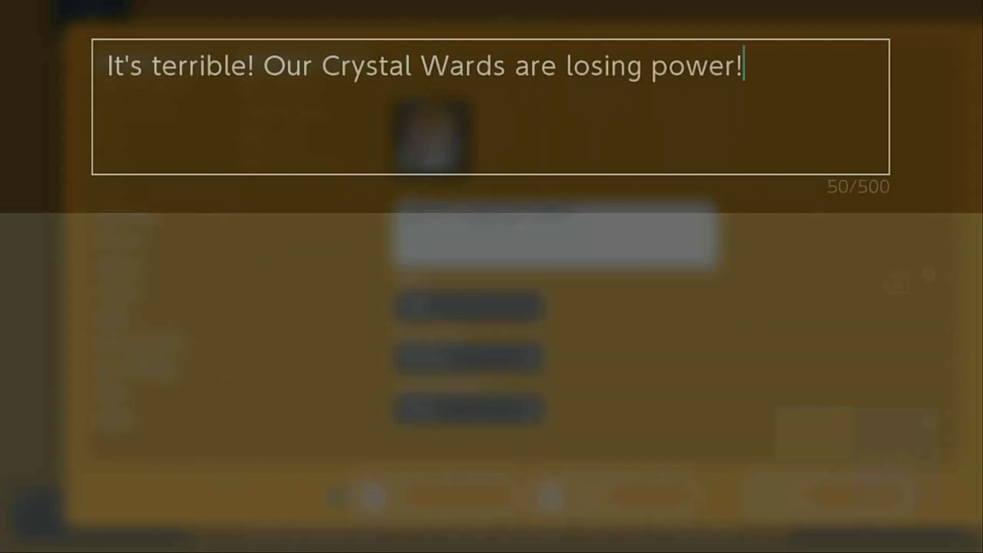
pyautogui.press('Return')
# Step: Copy the king's Show Balloon command and paste it below the Crystal Wards message
pyautogui.press('Up')
pyautogui.press('Up')
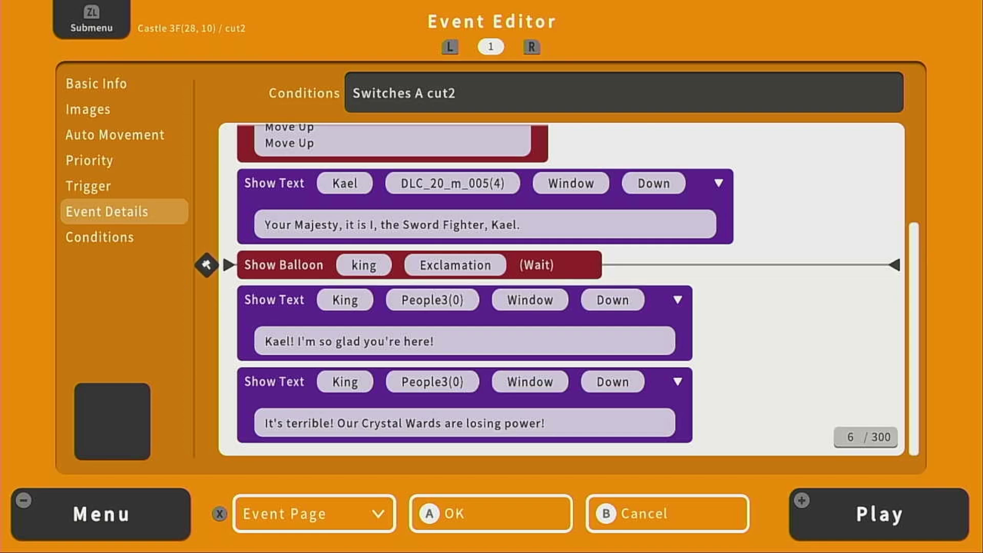
pyautogui.press('z')
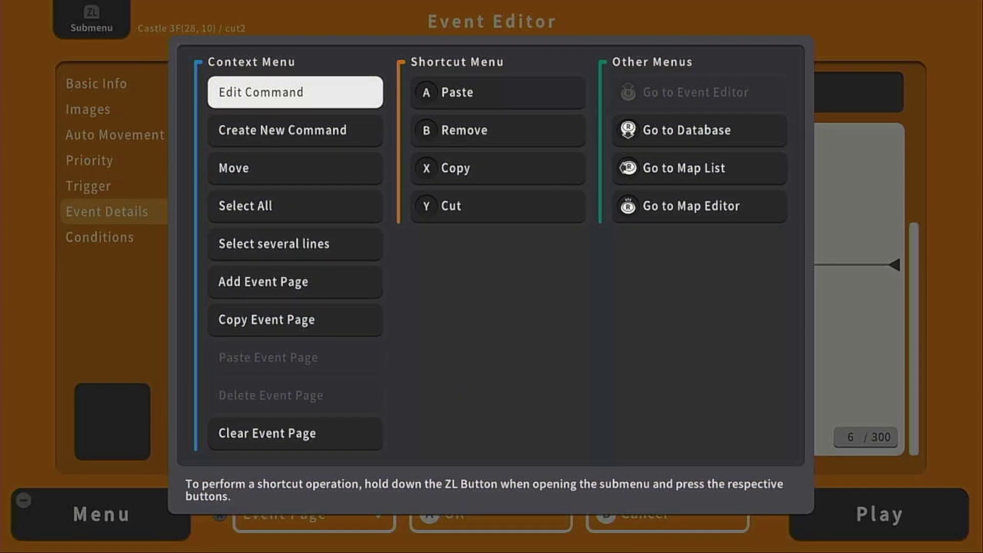
pyautogui.press('x')
pyautogui.press('Down')
pyautogui.press('Down')
pyautogui.press('Down')
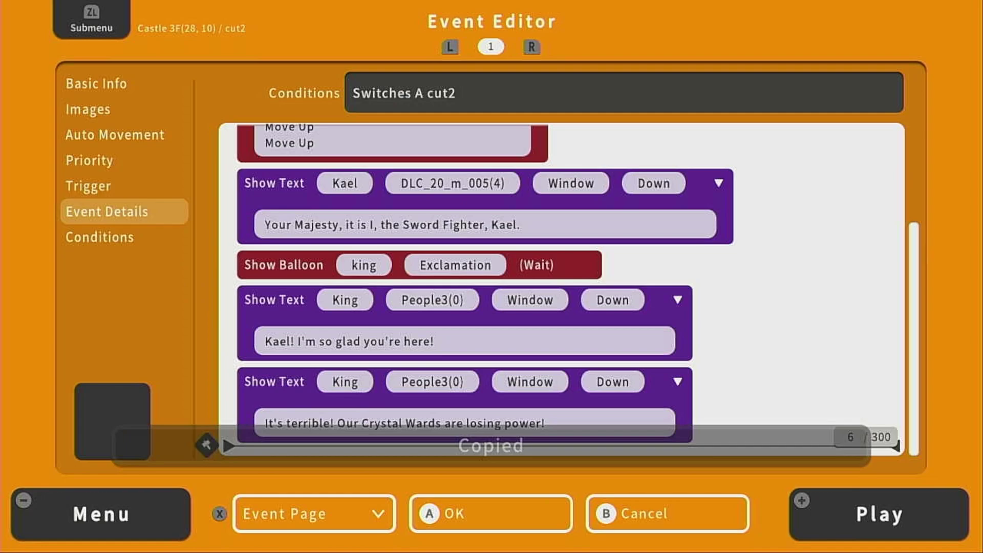
pyautogui.press('ctrl')
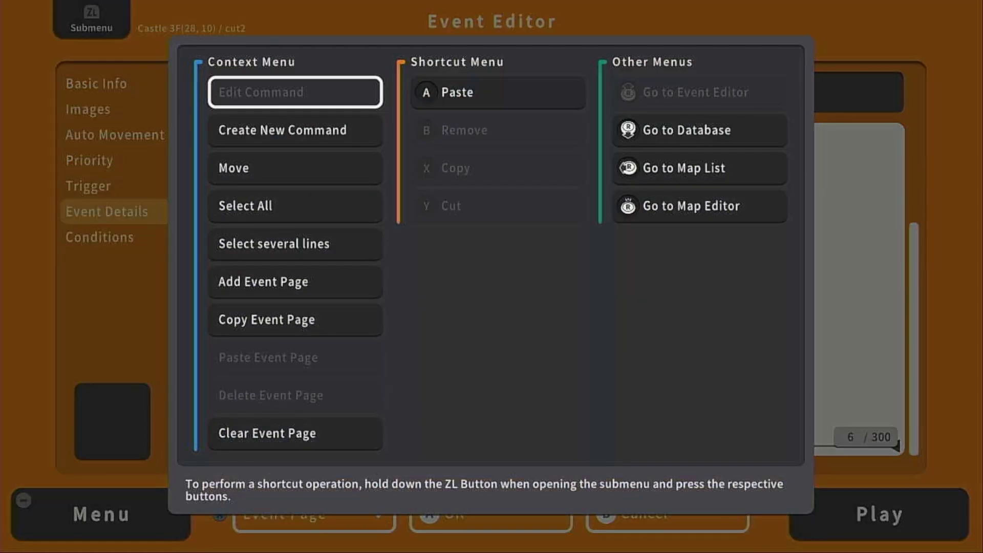
pyautogui.press('a')
# Step: Set the pasted balloon's character to Player
pyautogui.press('Down')
pyautogui.press('a')
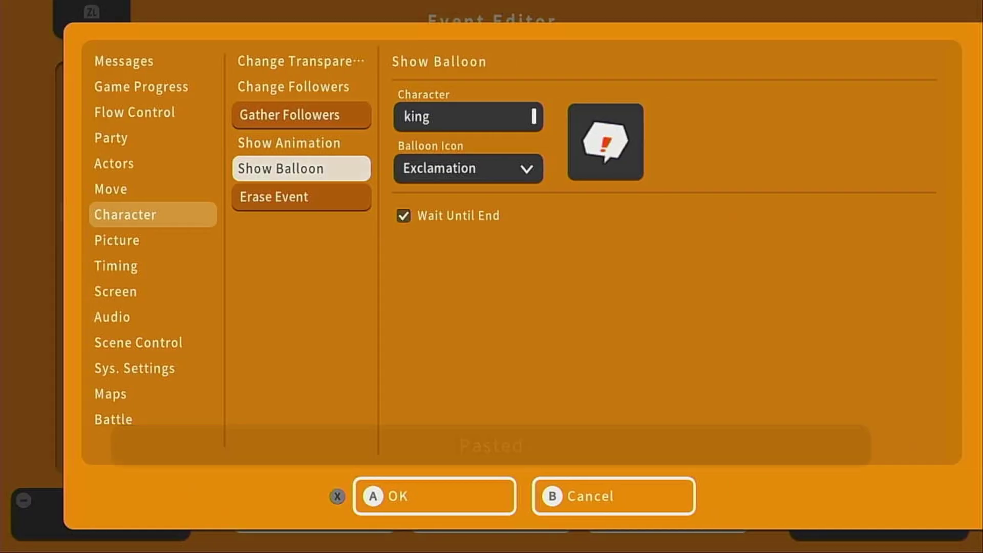
pyautogui.press('Right')
pyautogui.press('Up')
pyautogui.press('Up')
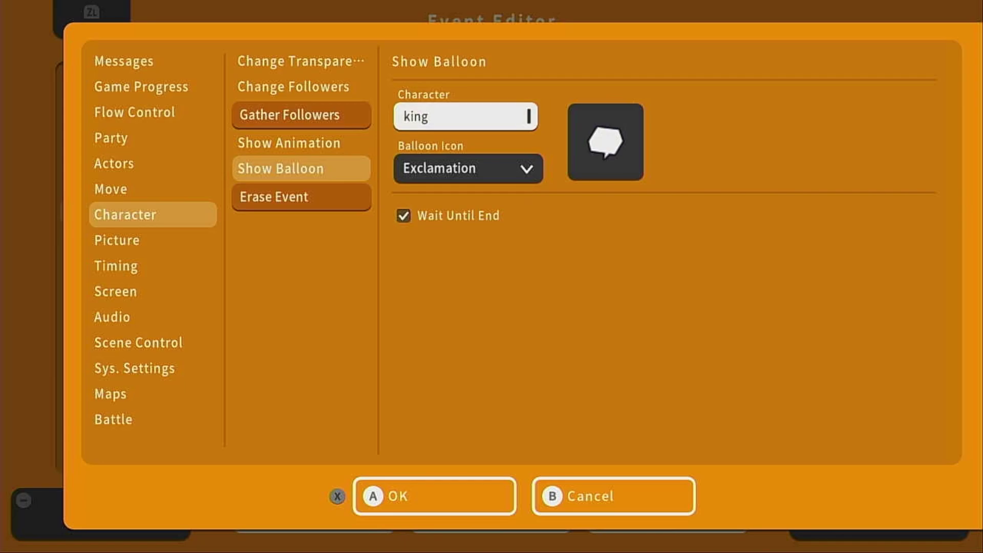
pyautogui.press('a')
pyautogui.press('Up')
pyautogui.press('a')
pyautogui.press('Up')
pyautogui.press('a')
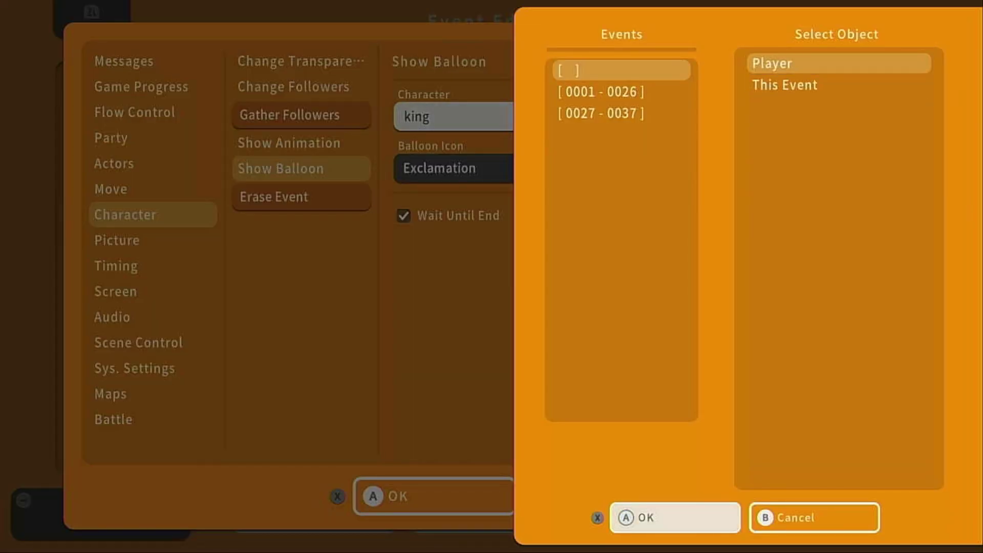
pyautogui.press('Return')
# Step: Set the player's balloon icon to Question, keep Wait Until End enabled, and save the command
pyautogui.press('Down')
pyautogui.press('Return')
pyautogui.press('Down')
pyautogui.press('Down')
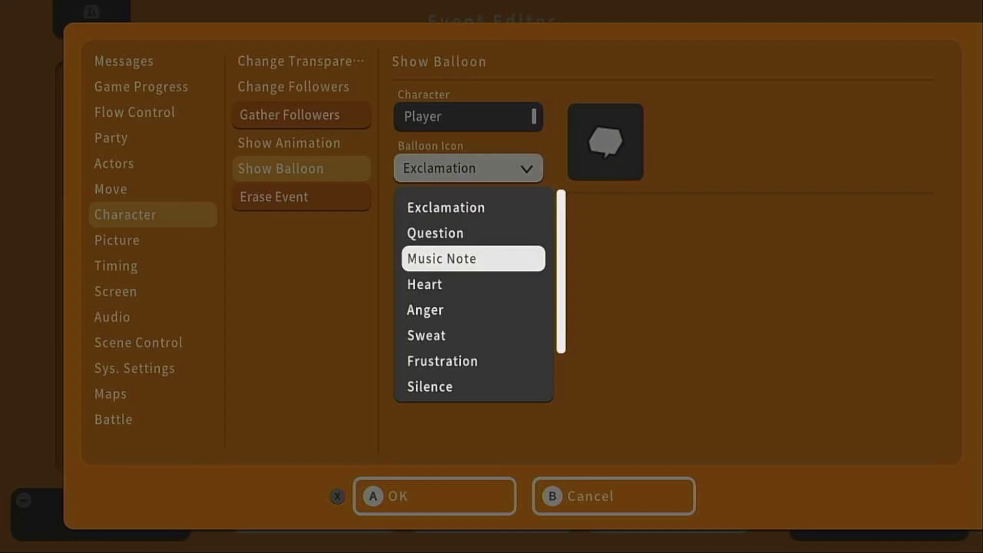
pyautogui.press('Up')
pyautogui.press('Return')
pyautogui.press('Down')
pyautogui.press('Down')
pyautogui.press('Return')
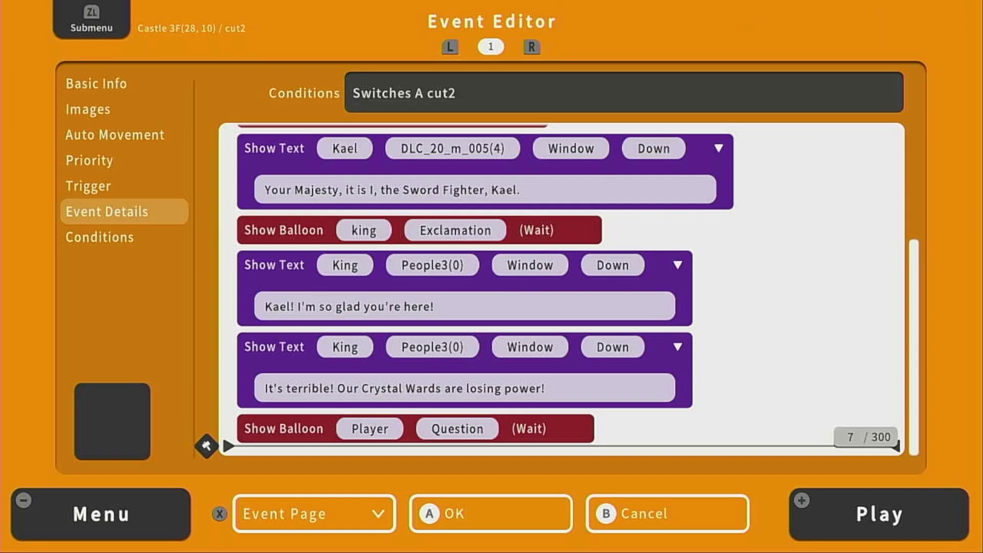
# Step: Copy Kael's "Your Majesty, it is I" message and paste it below the player's Question balloon
pyautogui.press('Up')
pyautogui.press('Up')
pyautogui.press('Up')
pyautogui.press('Up')
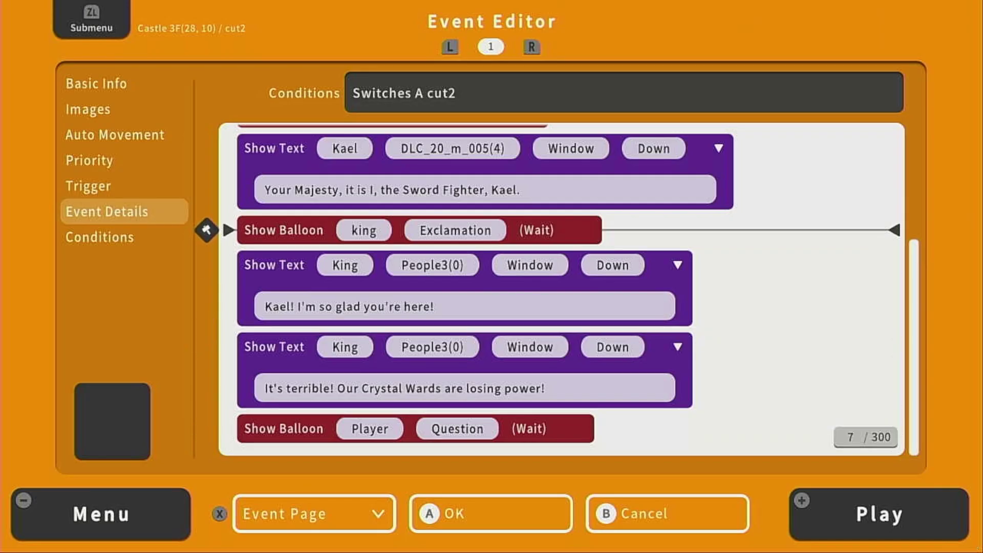
pyautogui.press('Up')
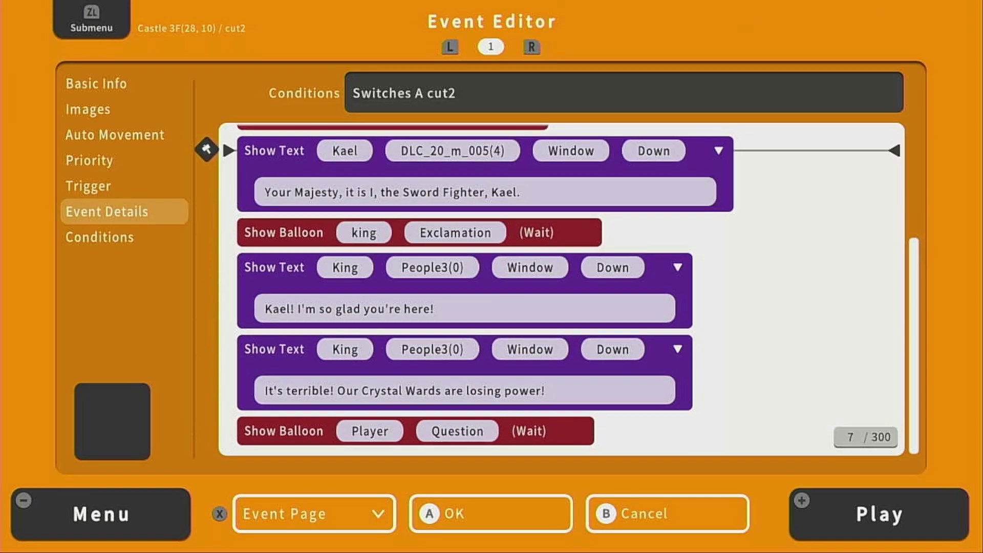
pyautogui.press('ZL')
pyautogui.press('x')
pyautogui.press('Down')
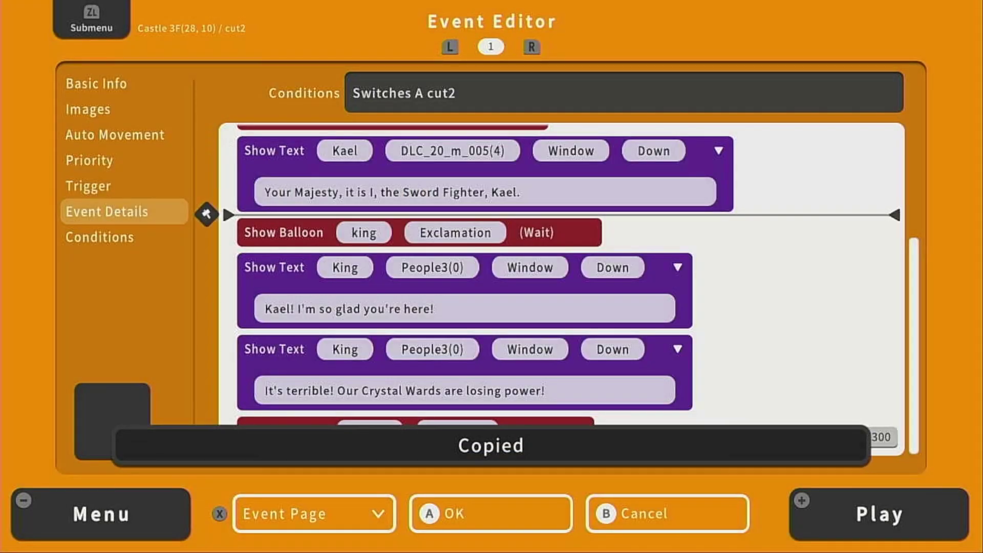
pyautogui.press('Down')
pyautogui.press('Down')
pyautogui.press('Down')
pyautogui.press('Down')
pyautogui.press('x')
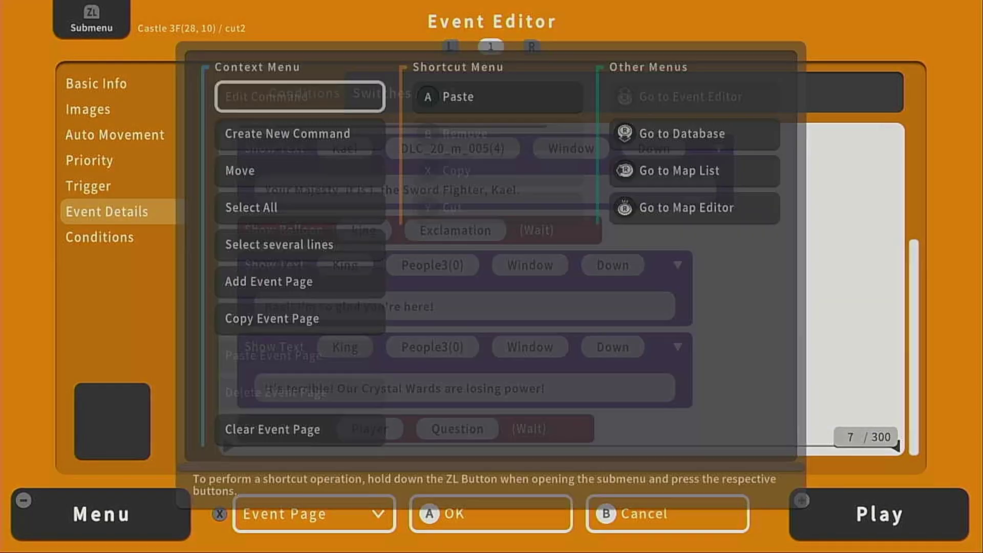
pyautogui.press('a')
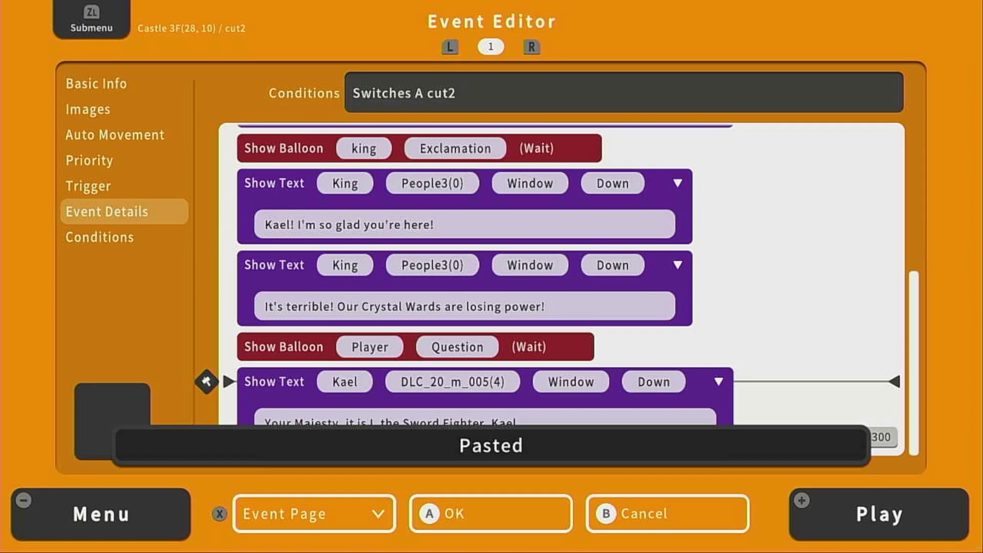
# Step: Change the pasted Kael message's text to "The Crystal Wards, sire?" and save the command
pyautogui.press('a')
pyautogui.press('a')
pyautogui.press('BackSpace')
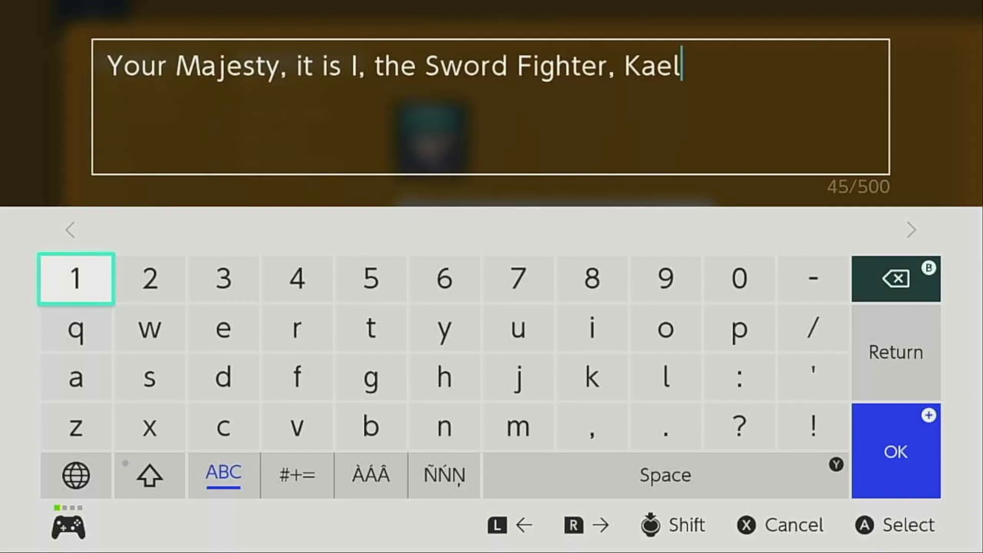
pyautogui.press('BackSpace')
pyautogui.press('BackSpace')
pyautogui.press('BackSpace')
pyautogui.press('BackSpace')
pyautogui.press('BackSpace')
pyautogui.press('BackSpace')
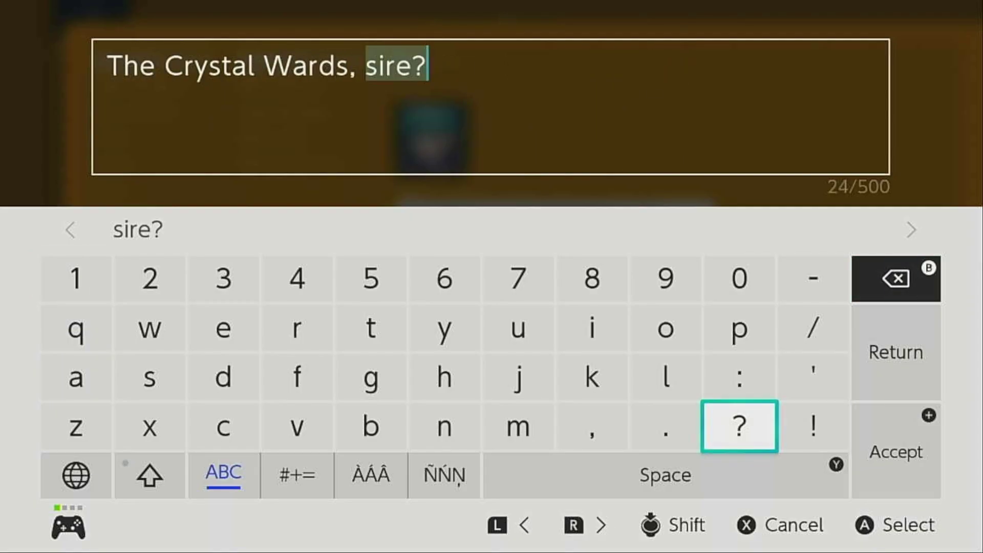
pyautogui.press('+')
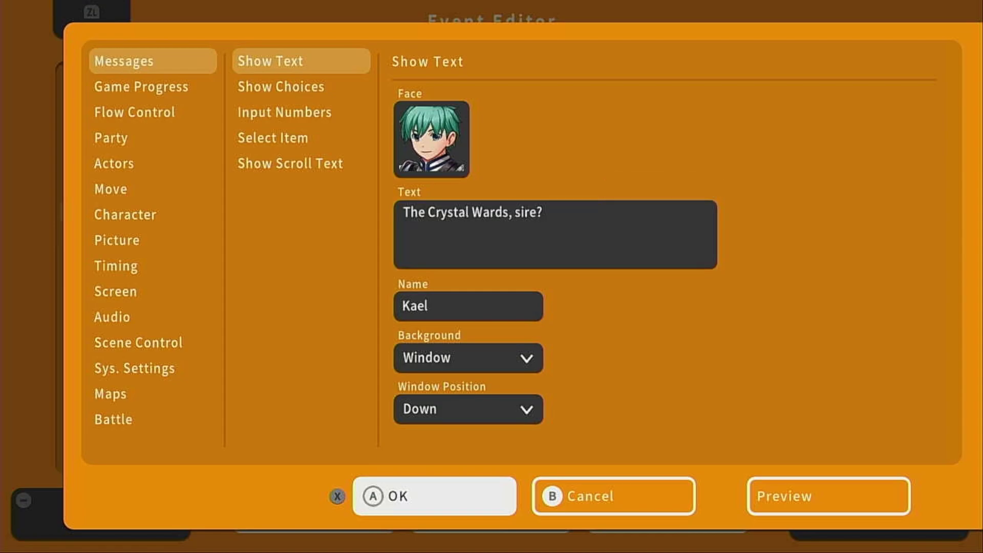
pyautogui.press('a')
# Step: Copy the King's message about the Crystal Wards losing power and paste it below Kael's "The Crystal Wards, sire?" message
pyautogui.press('Up')
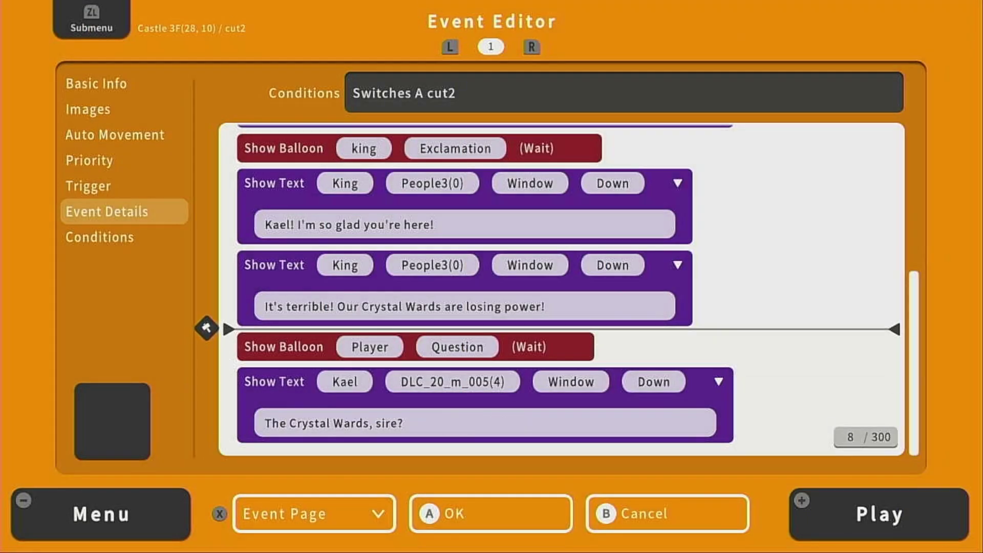
pyautogui.press('Up')
pyautogui.press('zl')
pyautogui.press('Return')
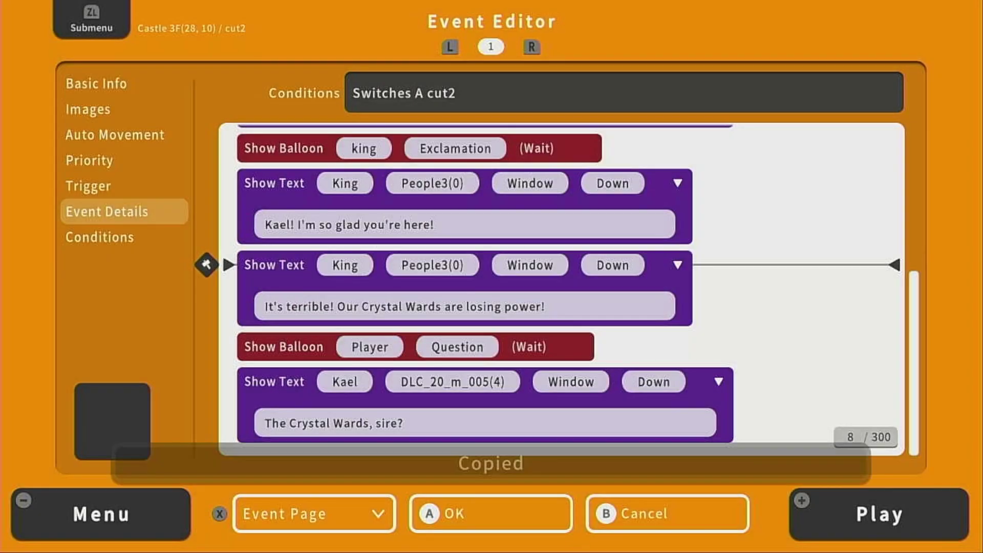
pyautogui.press('Down')
pyautogui.press('Down')
pyautogui.press('Down')
pyautogui.press('ZL')
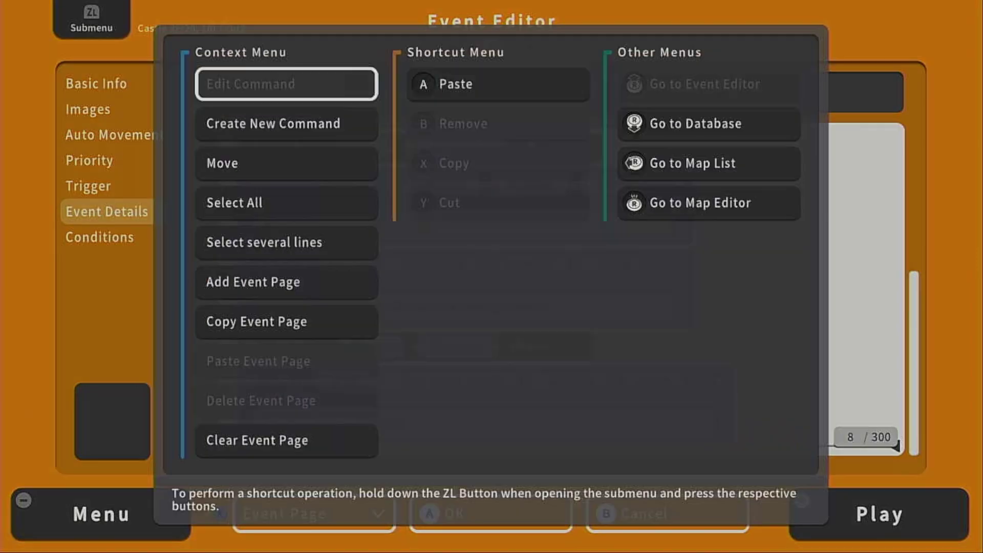
pyautogui.press('a')
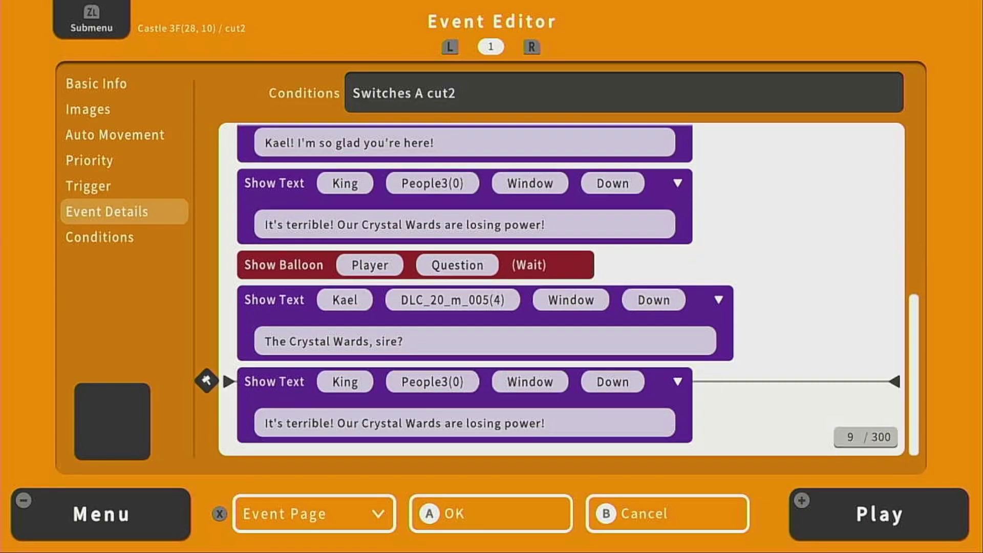
# Step: Change the pasted King message's text to "They protect the Kingdom from the monsters that roam outside.", split over two lines, and save it
pyautogui.press('Return')
pyautogui.press('Return')
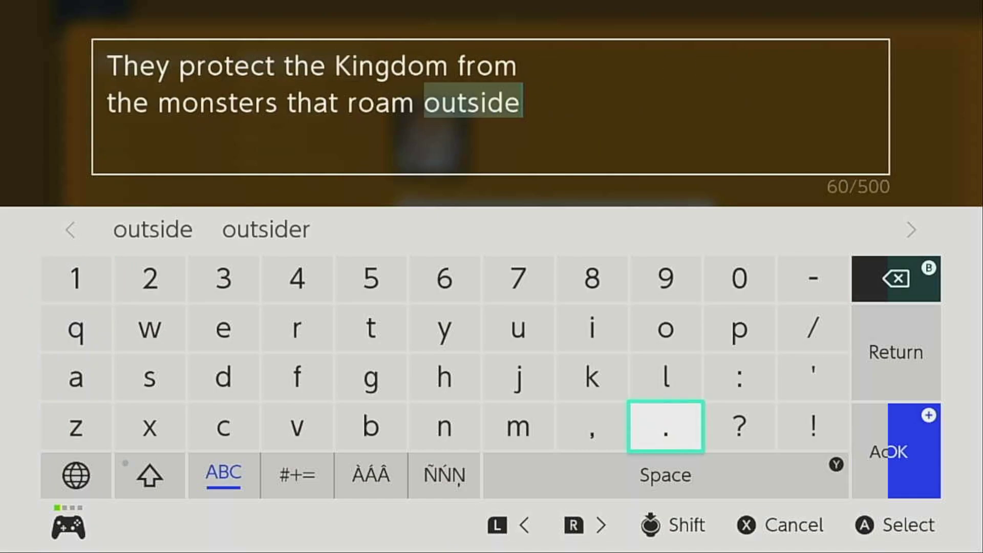
pyautogui.write('.')
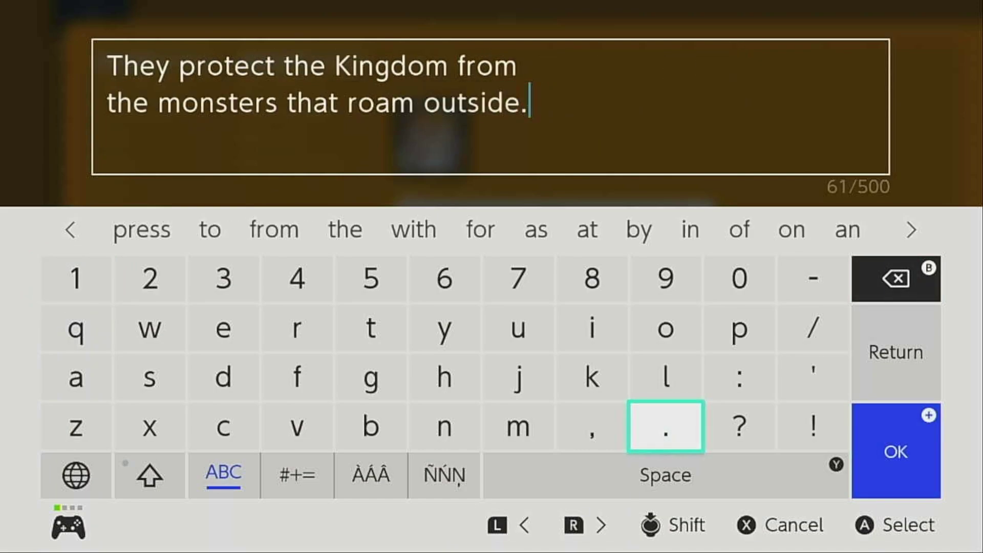
pyautogui.write('.')
pyautogui.press('BackSpace')
pyautogui.press('Return')
pyautogui.press('Return')
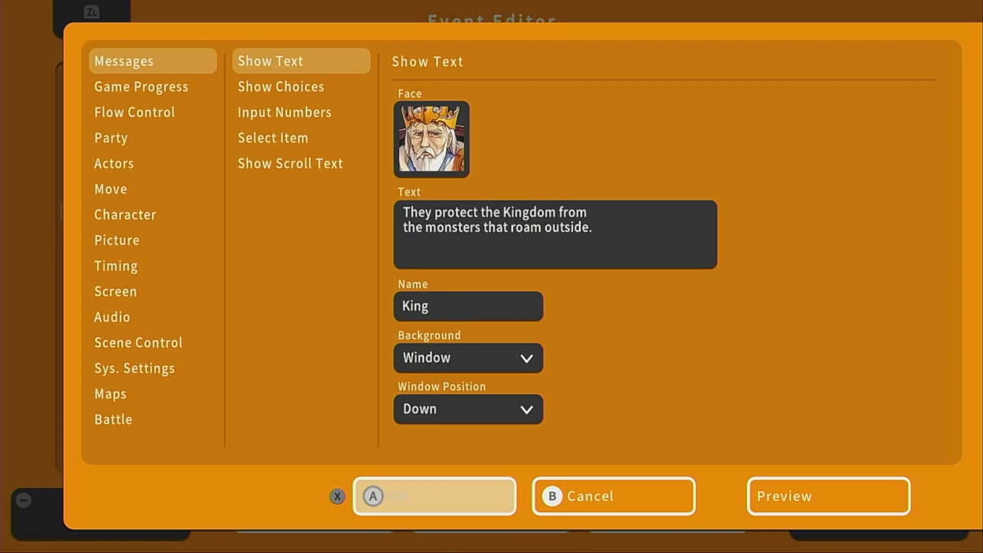
# Step: Add another pasted King message at the end reading "Behold! They have lost their color!" and save the cut2 event
pyautogui.hotkey('ctrl', 'v')
pyautogui.press('Return')
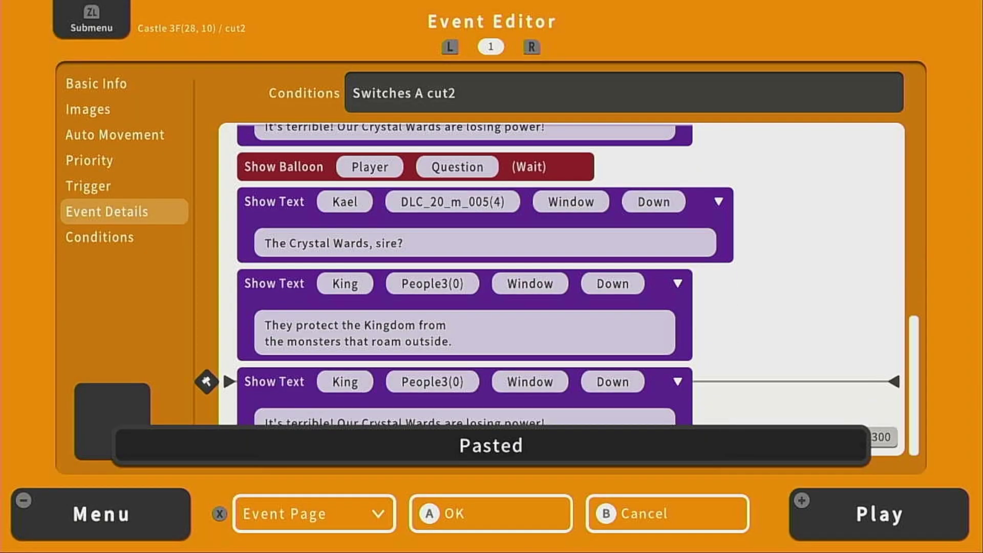
pyautogui.press('Return')
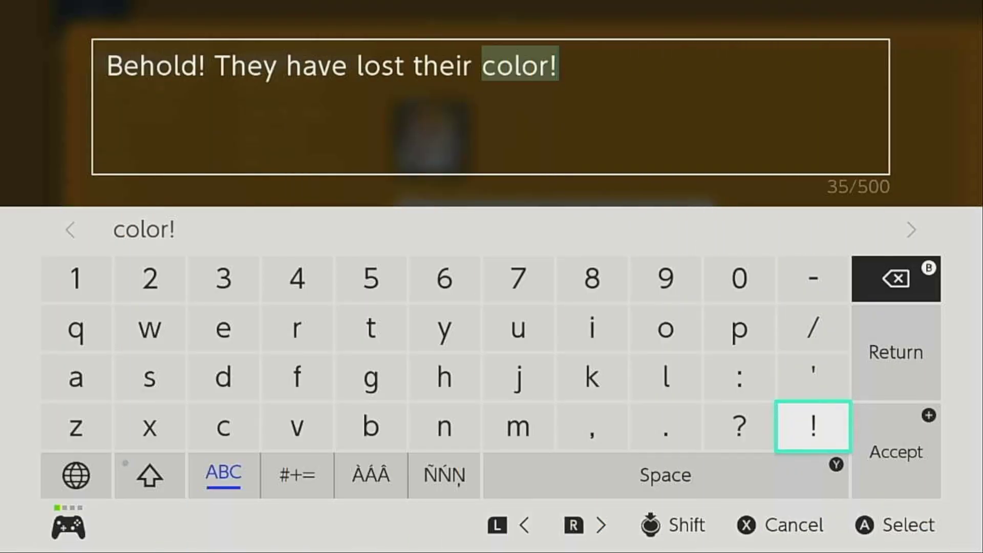
pyautogui.press('Return')
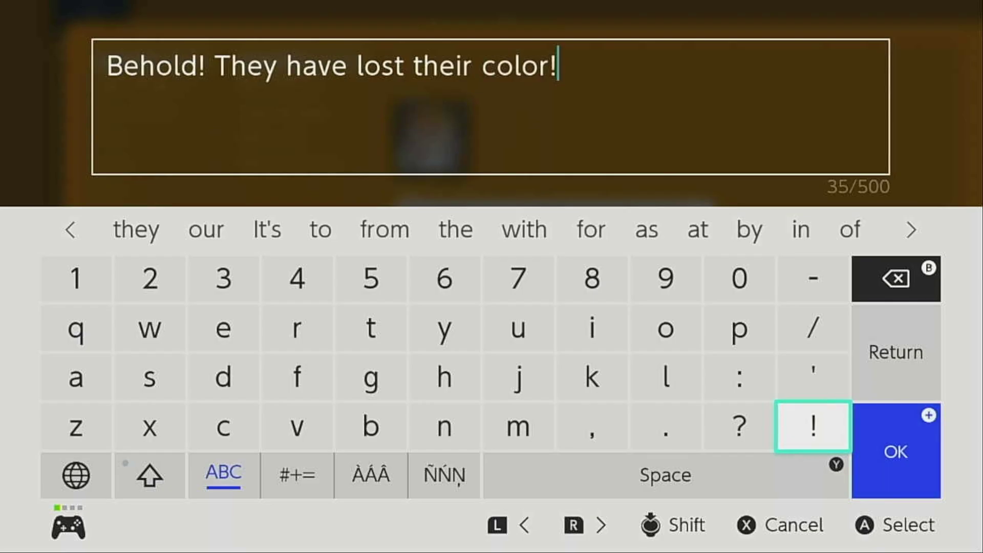
pyautogui.press('Return')
pyautogui.press('x')
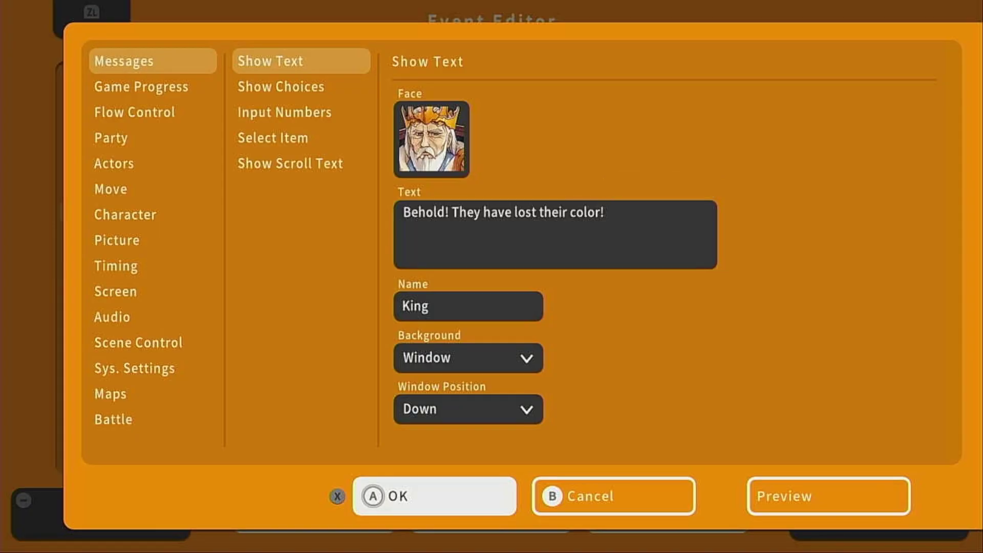
pyautogui.press('Return')
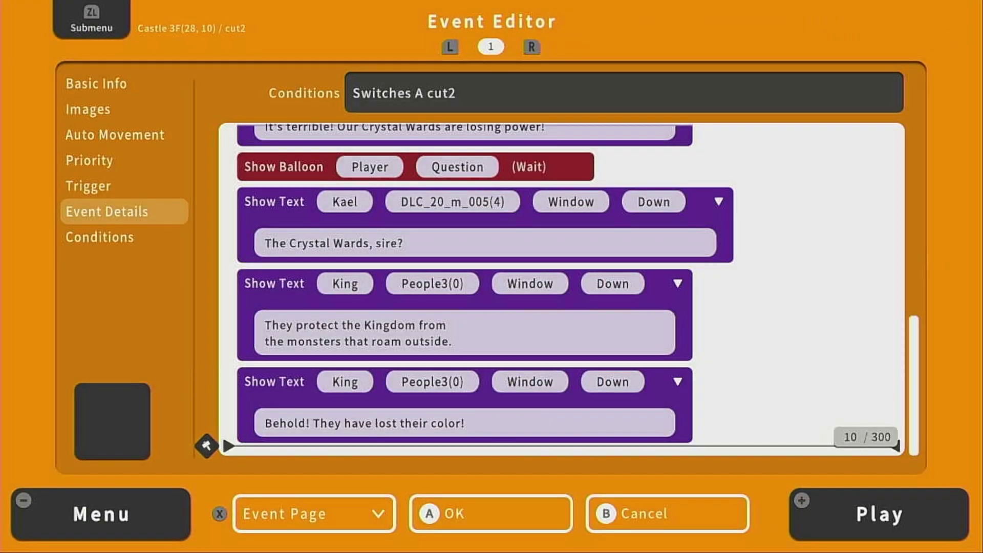
pyautogui.press('x')
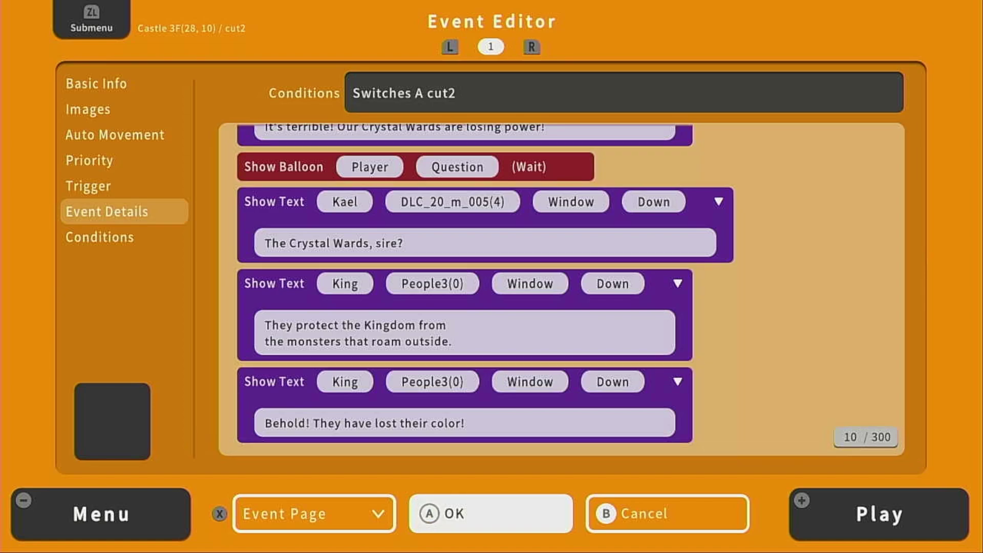
pyautogui.press('Return')
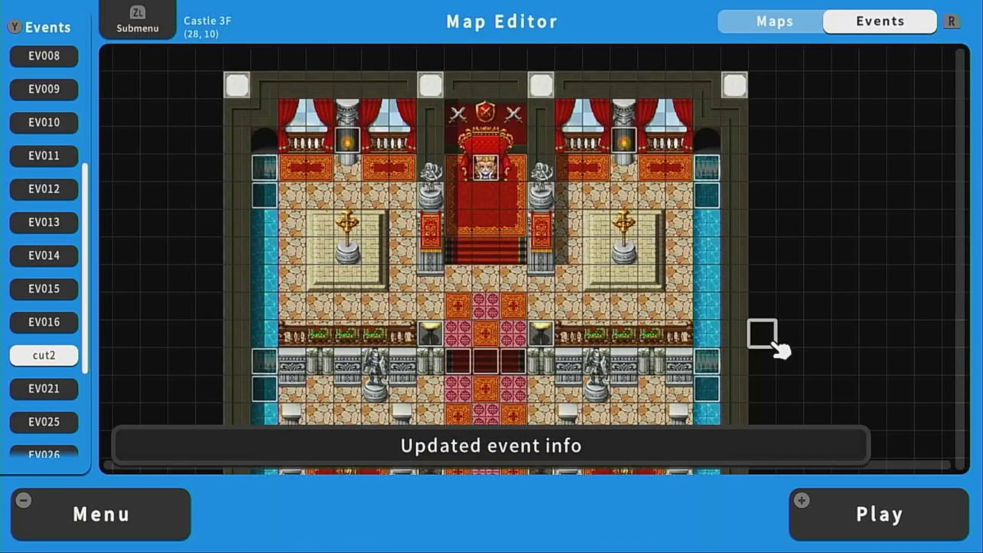
# Step: Look over the throne steps and the two ornamented stone platforms on the Castle 3F map
pyautogui.press('Down')
pyautogui.press('Up')
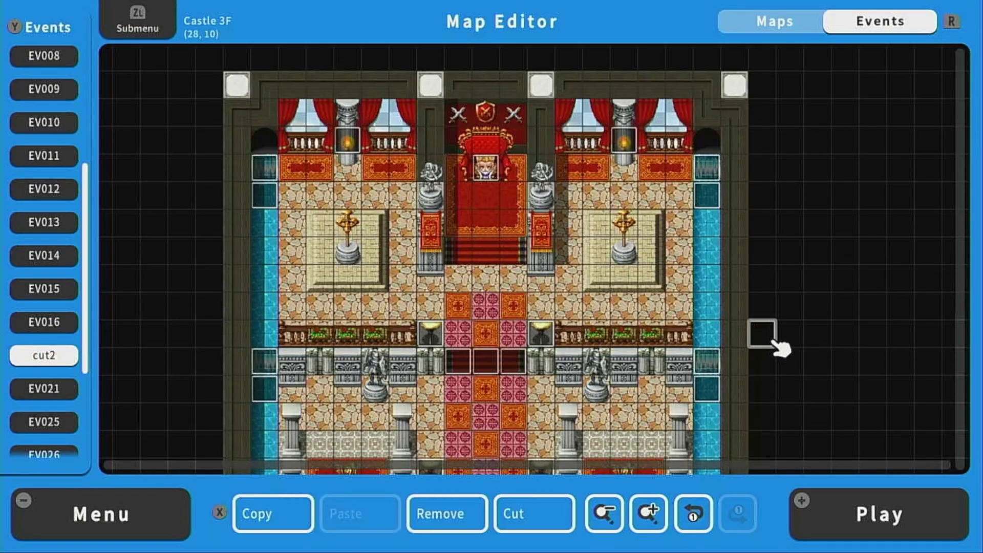
pyautogui.press('Down')
pyautogui.press('Left')
pyautogui.press('Left')
pyautogui.press('Left')
pyautogui.press('Left')
pyautogui.press('Up')
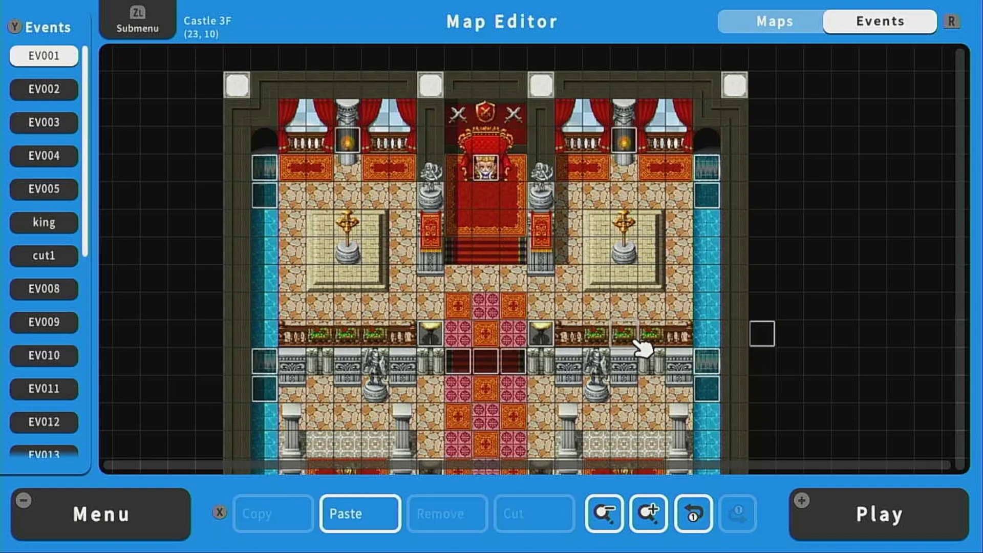
pyautogui.press('Left')
pyautogui.press('Left')
pyautogui.press('Left')
pyautogui.press('Up')
pyautogui.press('Left')
pyautogui.press('Left')
pyautogui.press('Left')
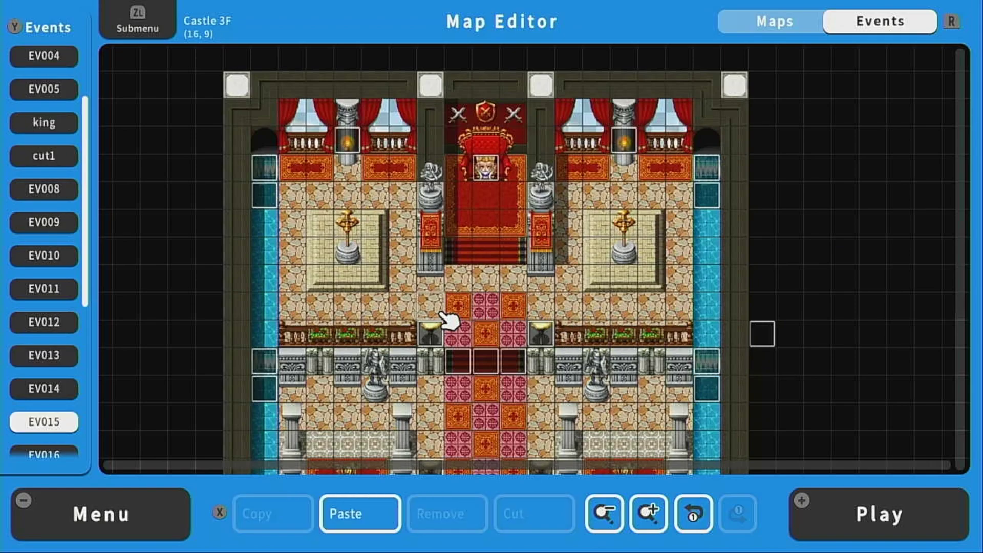
pyautogui.press('Left')
pyautogui.press('Left')
pyautogui.press('Up')
pyautogui.press('Left')
pyautogui.press('Up')
pyautogui.press('Right')
pyautogui.press('Right')
pyautogui.press('Right')
pyautogui.press('Right')
pyautogui.press('Right')
pyautogui.press('Right')
pyautogui.press('Right')
pyautogui.press('Right')
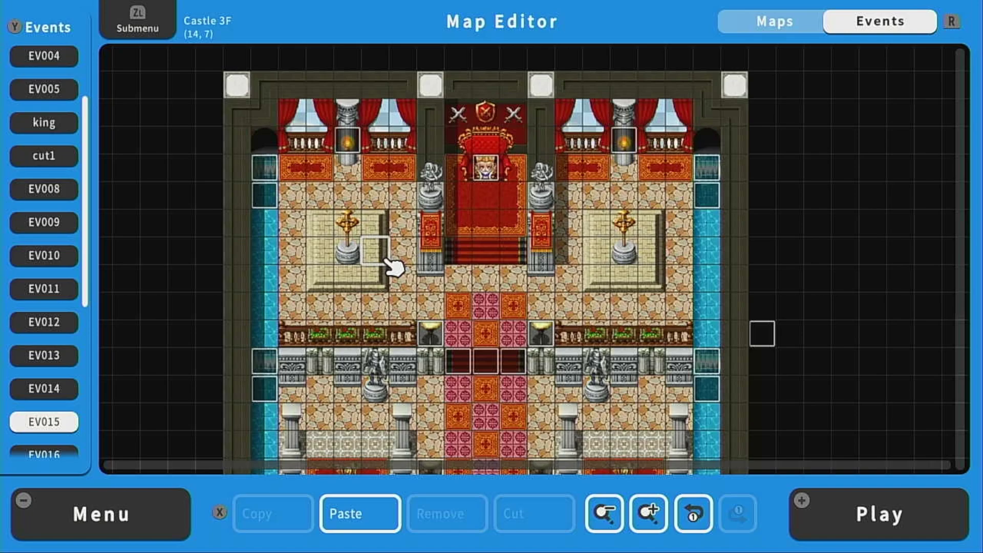
pyautogui.press('Left')
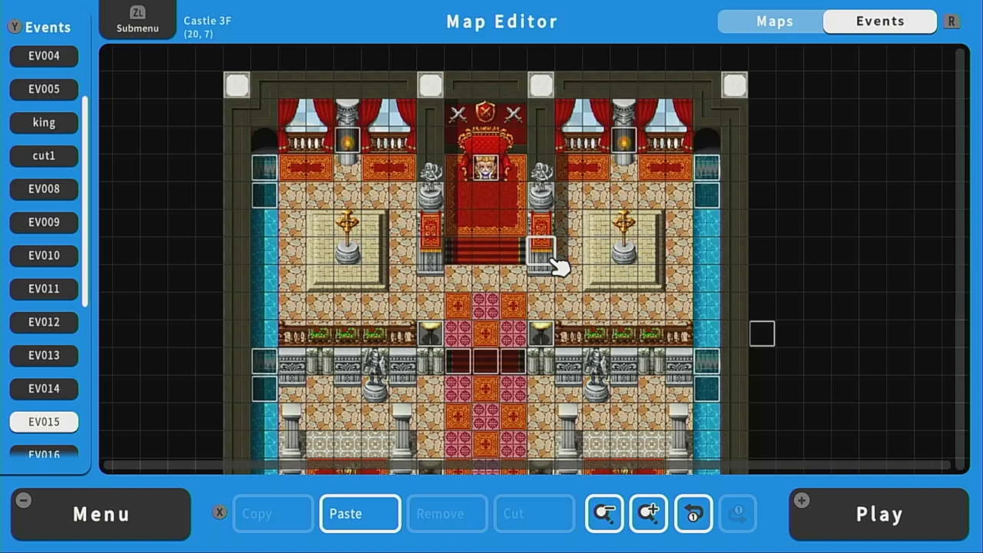
pyautogui.press('Left')
pyautogui.press('Left')
pyautogui.press('Left')
# Step: Switch to map mode and choose the beige raised stone platform tile from the Inside tileset's A tiles
pyautogui.press('r')
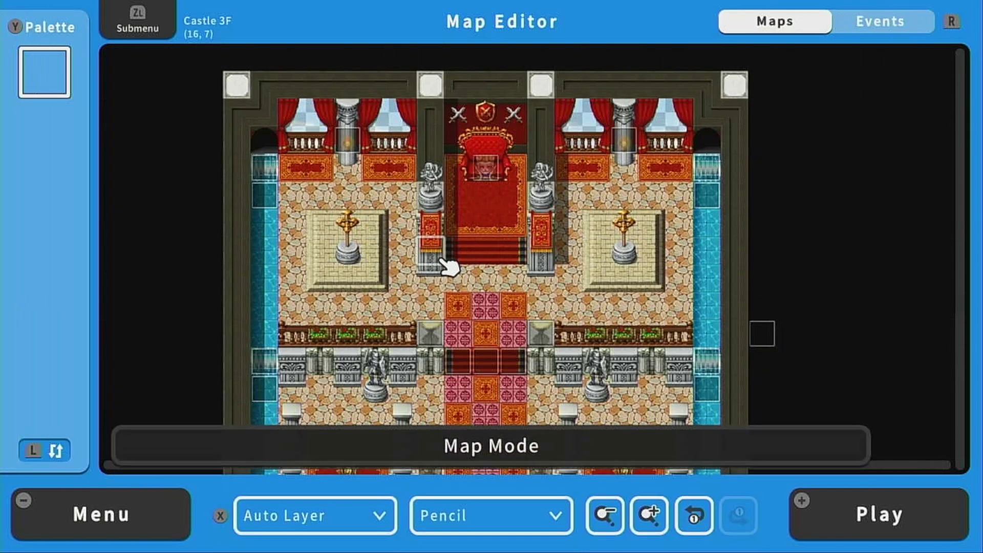
pyautogui.press('y')
pyautogui.press('Down')
pyautogui.press('Down')
pyautogui.press('Down')
pyautogui.press('Down')
pyautogui.press('Down')
pyautogui.press('Down')
pyautogui.press('Down')
pyautogui.press('Down')
pyautogui.press('Down')
pyautogui.press('Down')
pyautogui.press('Down')
pyautogui.press('Down')
pyautogui.press('Down')
pyautogui.press('Down')
pyautogui.press('Down')
pyautogui.press('Down')
pyautogui.press('Down')
pyautogui.press('Down')
pyautogui.press('Down')
pyautogui.press('Down')
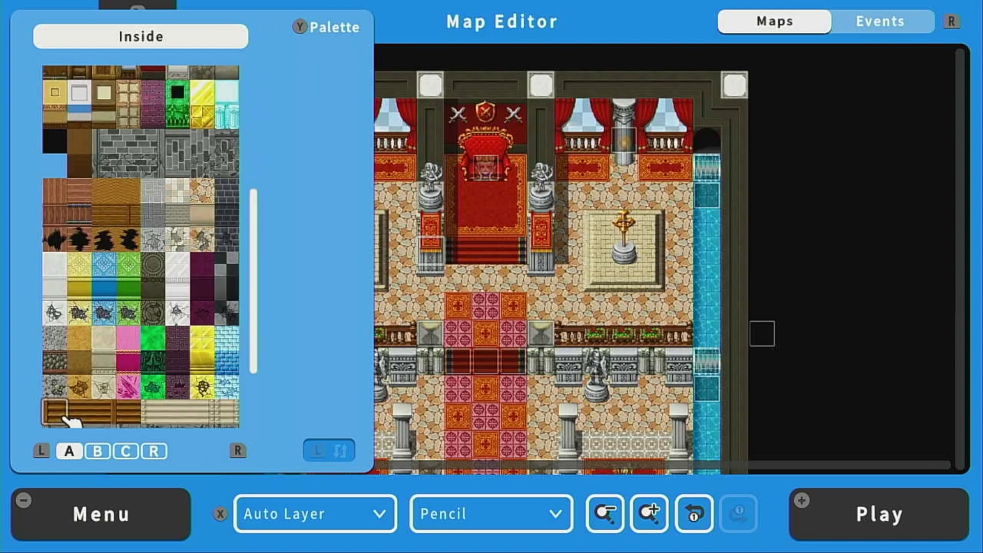
pyautogui.press('Right')
pyautogui.press('Right')
pyautogui.press('Right')
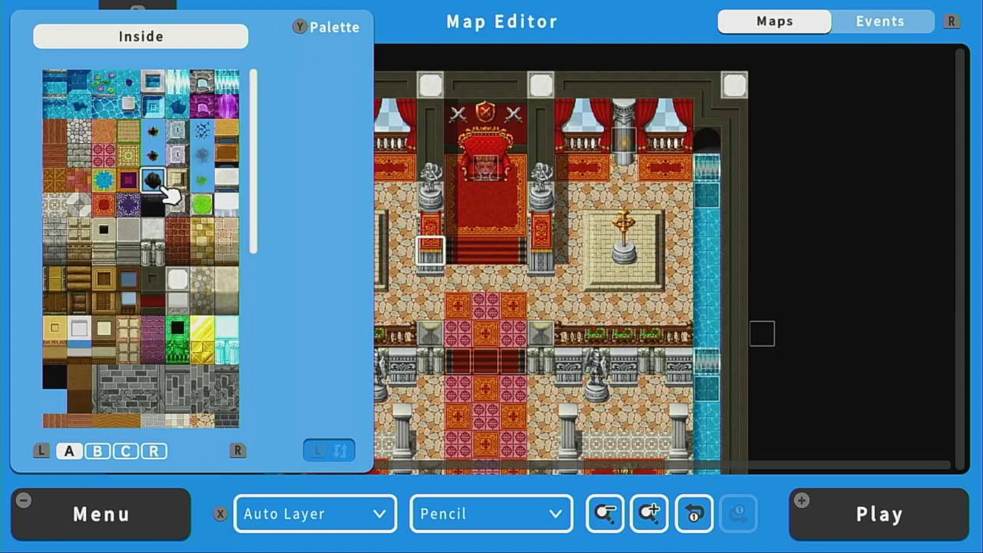
pyautogui.press('Right')
pyautogui.press('Return')
# Step: Paint the platform tile over the golden cross and its pedestal on the platform west of the throne
pyautogui.press('Left')
pyautogui.press('Left')
pyautogui.press('Left')
pyautogui.press('Up')
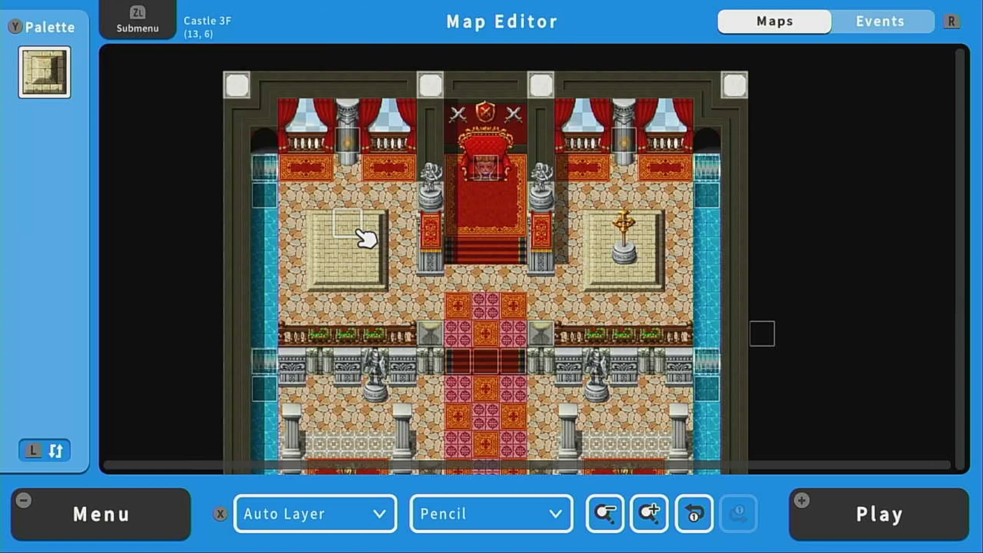
# Step: Paint the platform tile over the golden cross and its pedestal on the platform east of the throne
pyautogui.press('Right')
pyautogui.press('Right')
pyautogui.press('Right')
pyautogui.press('Right')
pyautogui.press('Right')
pyautogui.press('Right')
pyautogui.press('Right')
pyautogui.press('Right')
pyautogui.press('Right')
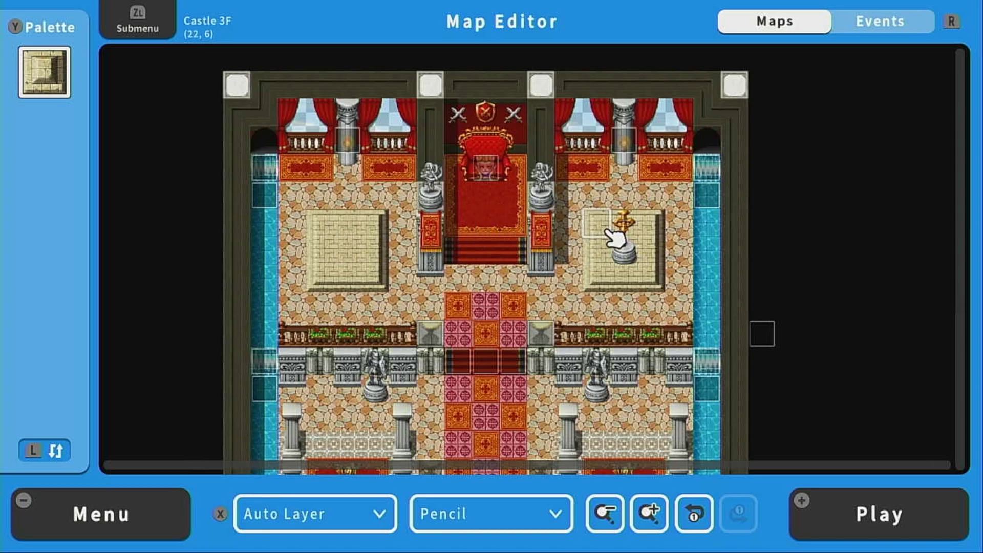